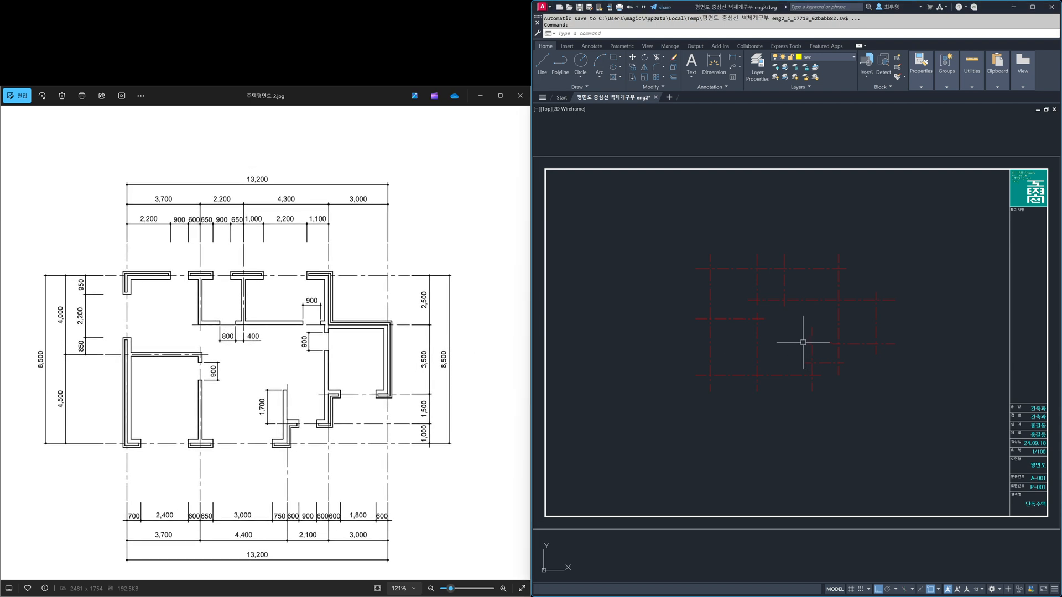
{"action": "scroll", "coordinate": [782, 300], "scroll_direction": "up", "scroll_amount": 2}
Step: Trace the exterior wall with a W400 multiline from the plan's upper-left grid intersection, across the top and down the jog to the upper-right corner
{"action": "middle_click_drag", "start_coordinate": [782, 301], "coordinate": [782, 328]}
{"action": "scroll", "coordinate": [786, 349], "scroll_direction": "down", "scroll_amount": 2}
{"action": "type", "text": "z"}
{"action": "key", "text": "Return"}
{"action": "key", "text": "Return"}
{"action": "left_click_drag", "start_coordinate": [787, 356], "coordinate": [793, 325]}
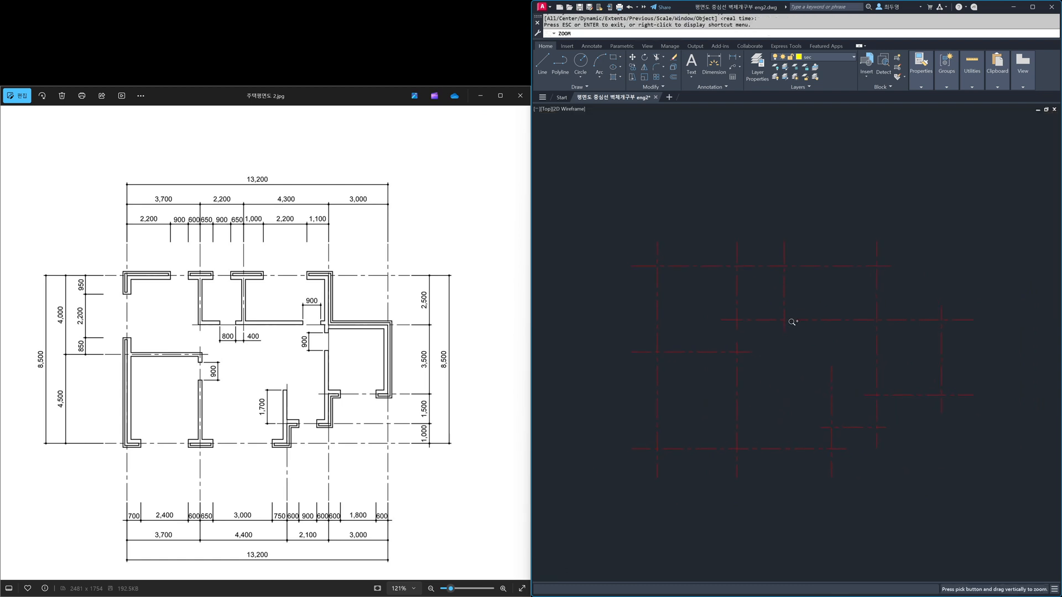
{"action": "right_click", "coordinate": [798, 343]}
{"action": "left_click", "coordinate": [816, 347]}
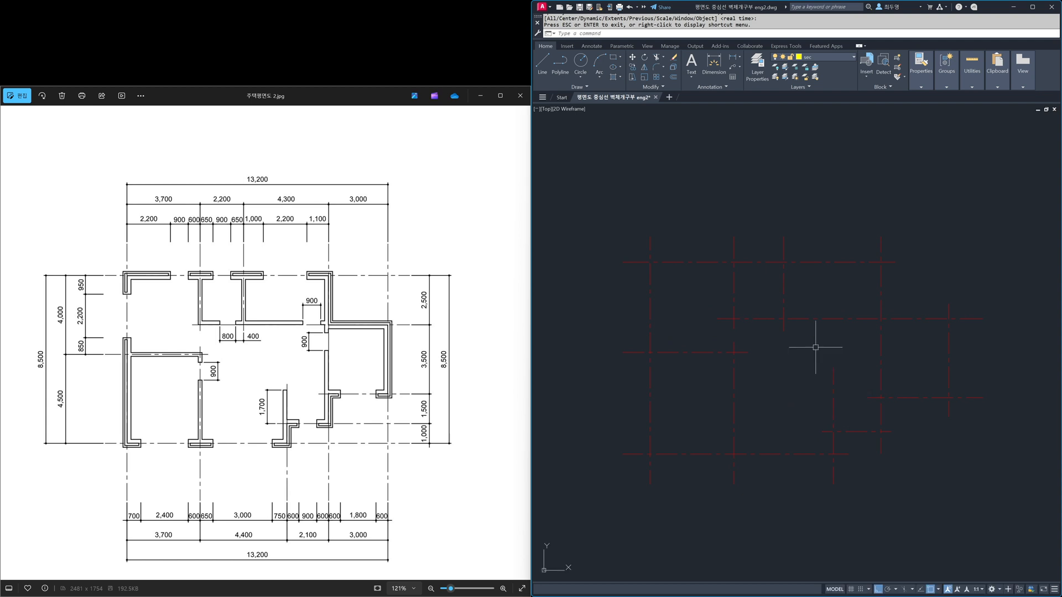
{"action": "type", "text": "ml"}
{"action": "key", "text": "Return"}
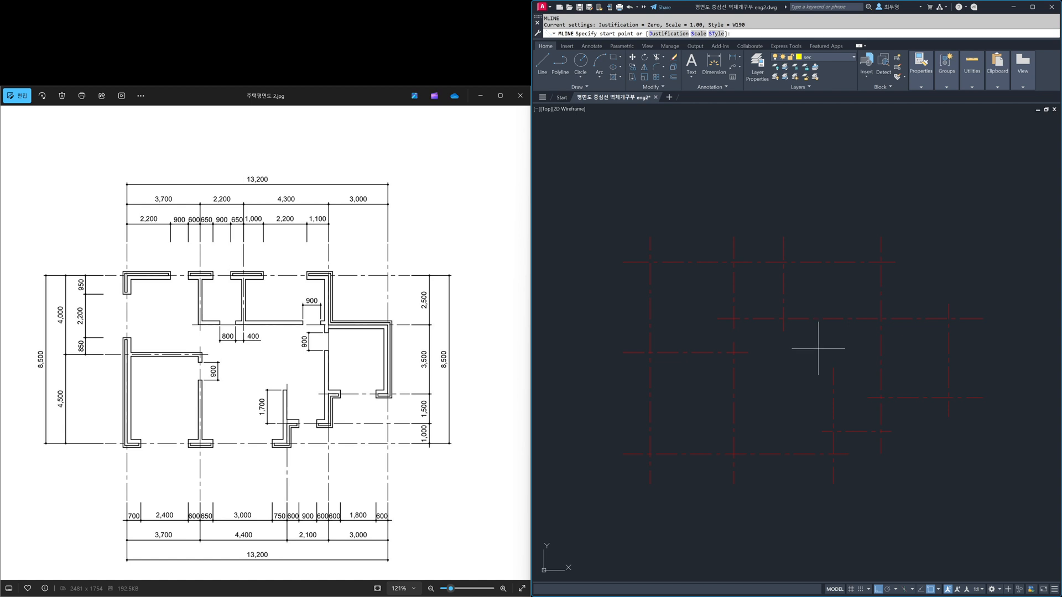
{"action": "left_click", "coordinate": [716, 35]}
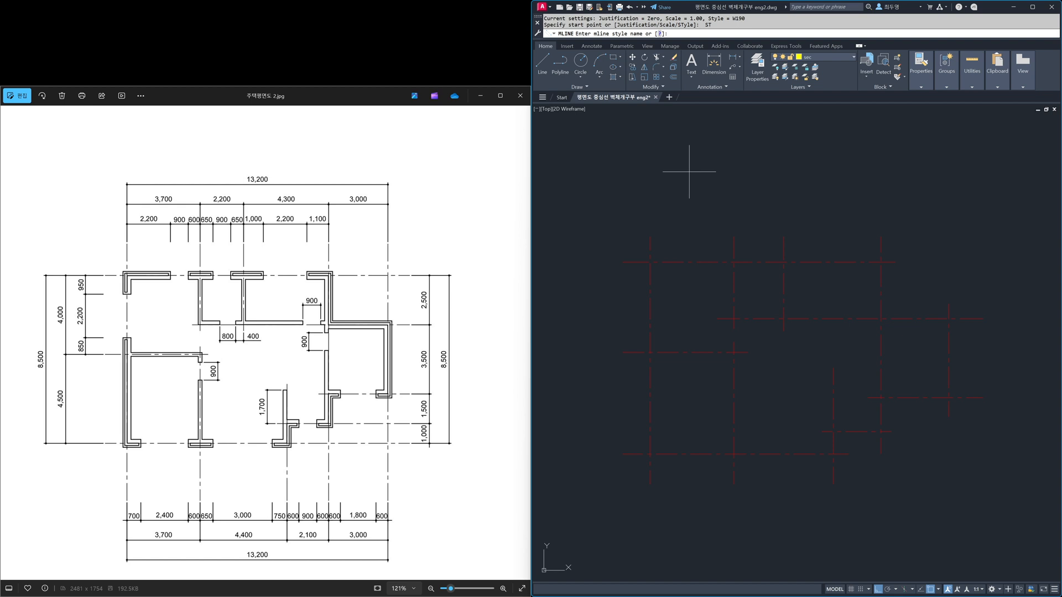
{"action": "key", "text": "Return"}
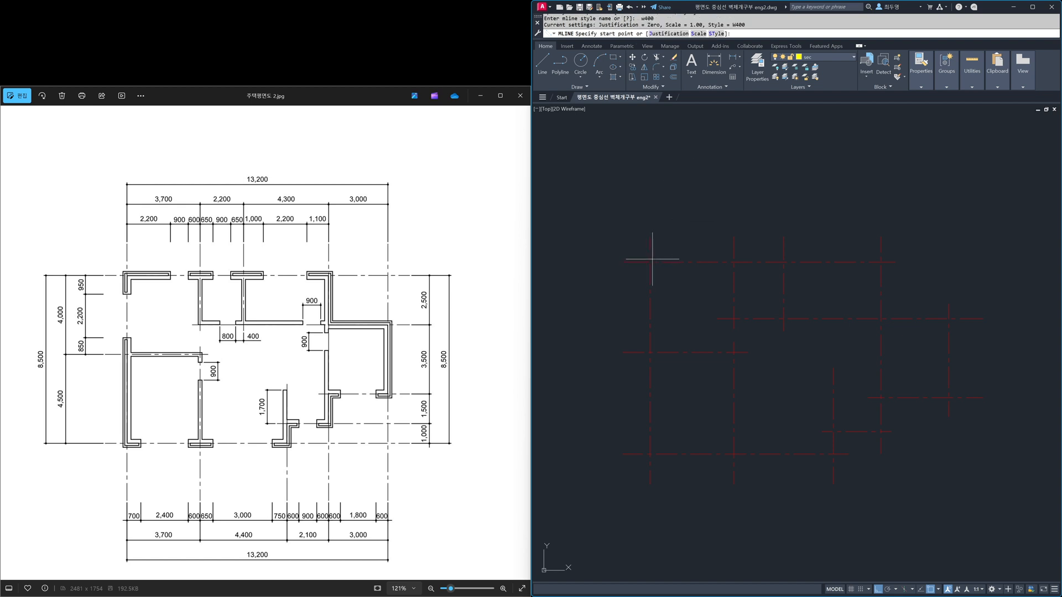
{"action": "left_click", "coordinate": [651, 261]}
{"action": "left_click", "coordinate": [880, 262]}
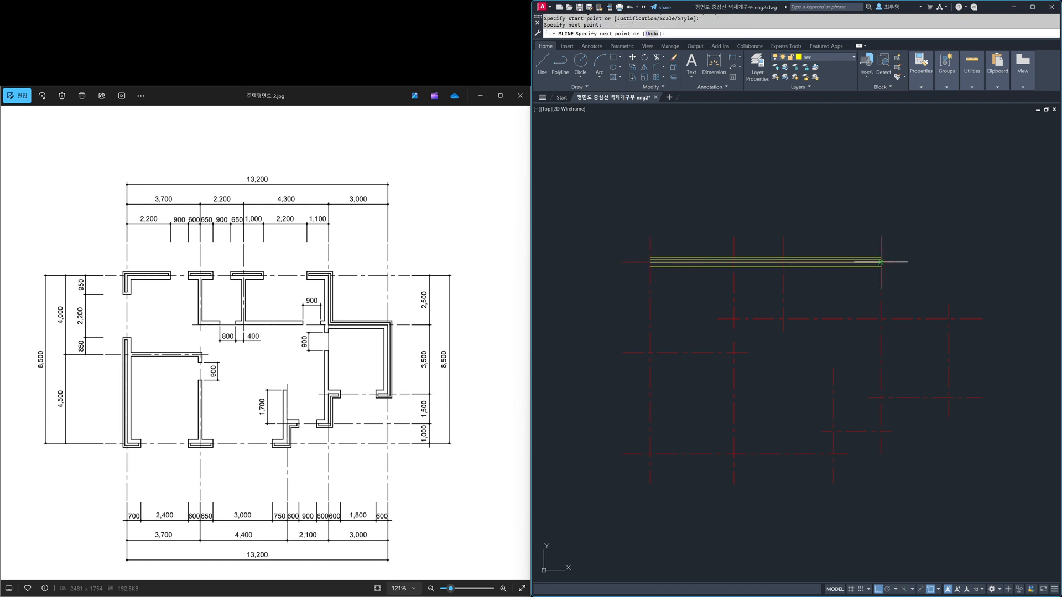
{"action": "left_click", "coordinate": [881, 319]}
{"action": "left_click", "coordinate": [949, 318]}
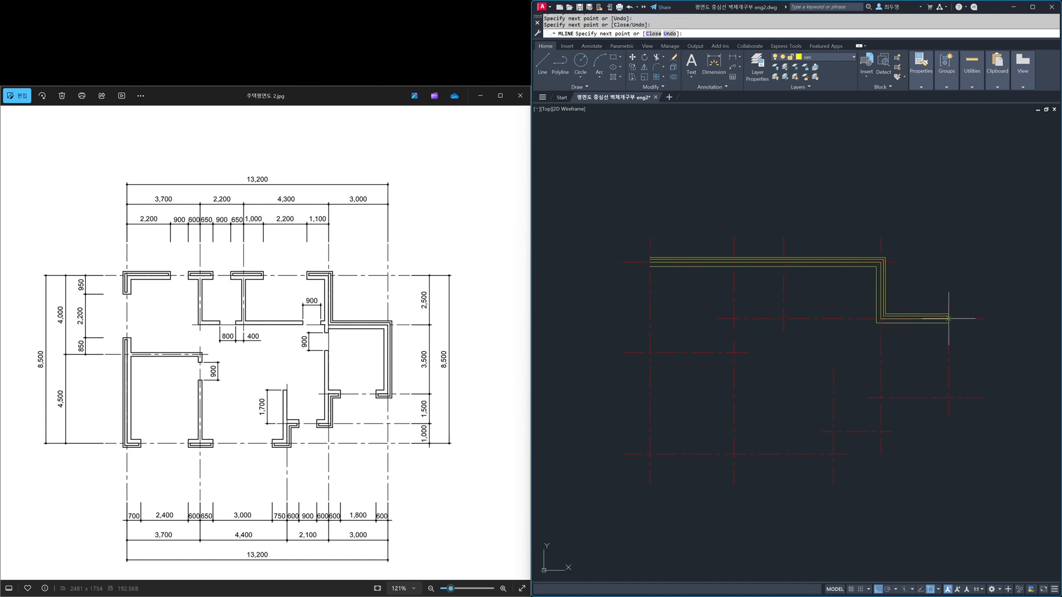
Step: Continue the exterior wall multiline down the stepped right side, along the bottom centerline and up the left centerline past the starting corner
{"action": "left_click", "coordinate": [948, 397]}
{"action": "left_click", "coordinate": [881, 397]}
{"action": "left_click", "coordinate": [881, 432]}
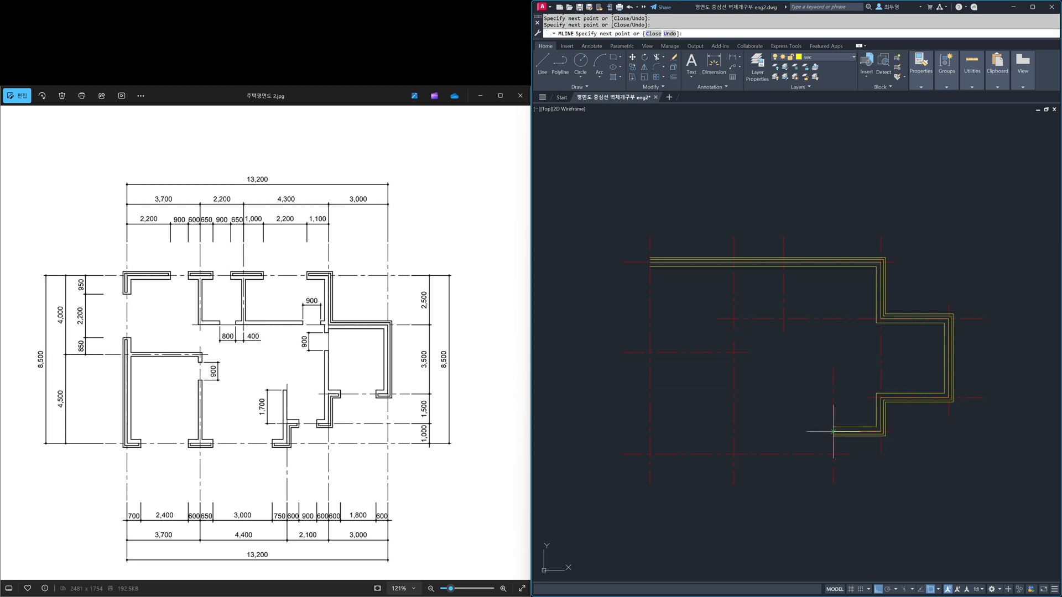
{"action": "left_click", "coordinate": [833, 431]}
{"action": "left_click", "coordinate": [833, 453]}
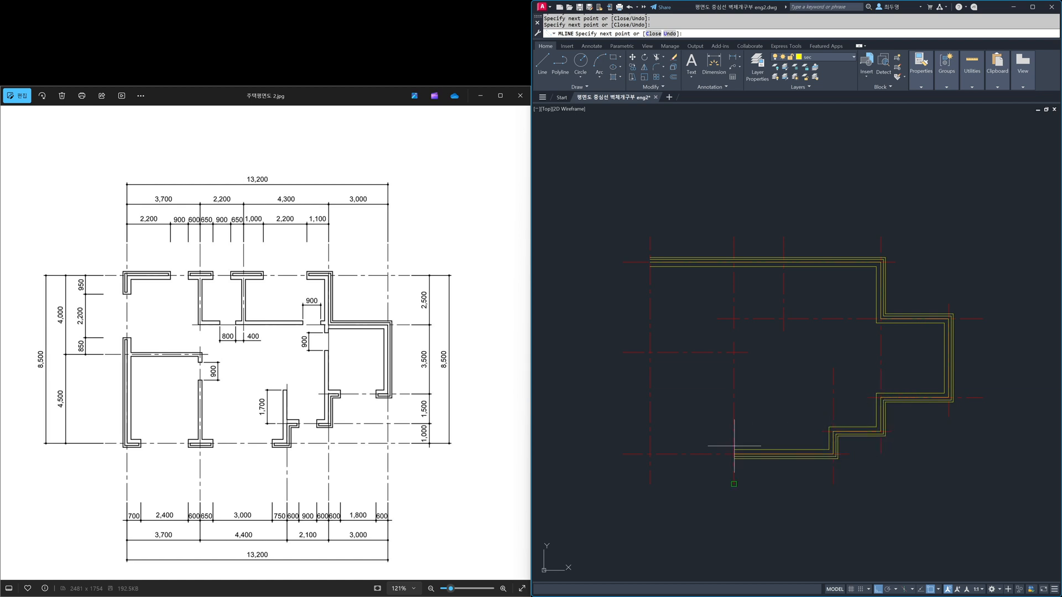
{"action": "left_click", "coordinate": [650, 453]}
{"action": "left_click", "coordinate": [650, 238]}
{"action": "key", "text": "Return"}
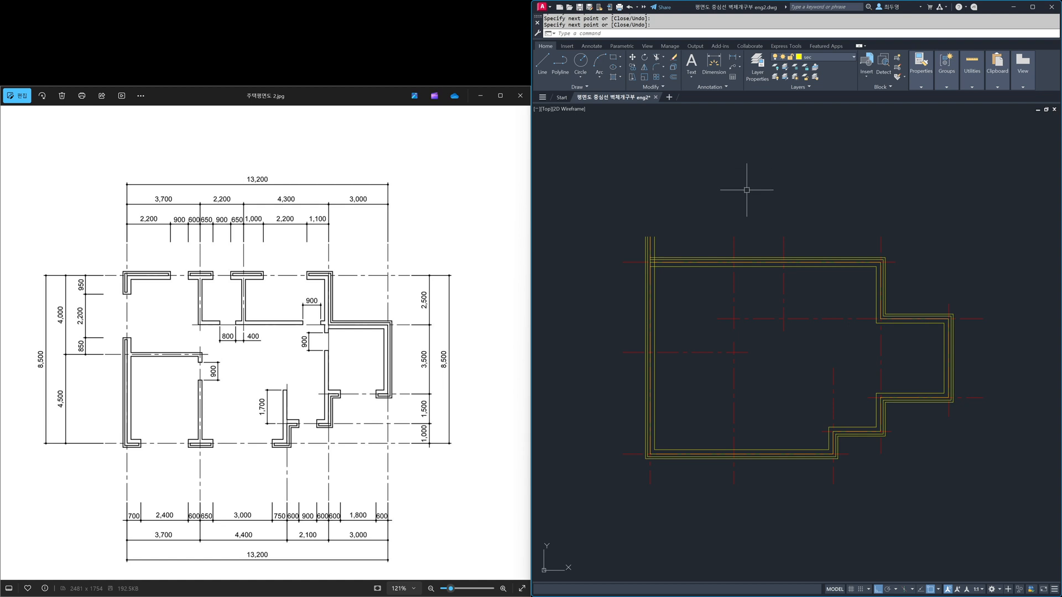
Step: Draw two vertical interior partitions with the W190 multiline style from the top exterior wall down to the upper horizontal centerline
{"action": "key", "text": "Return"}
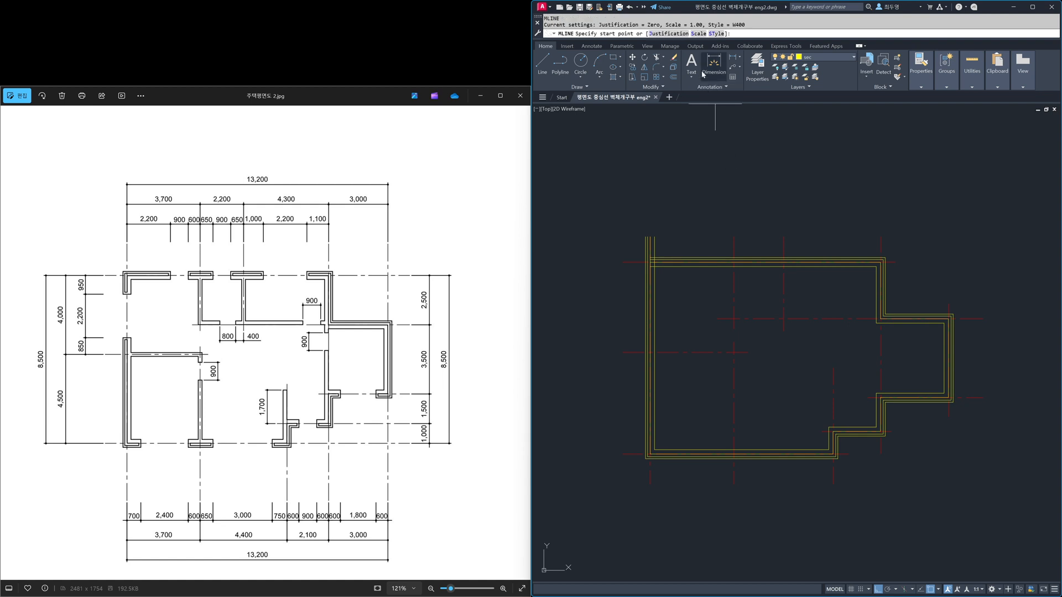
{"action": "left_click", "coordinate": [716, 33]}
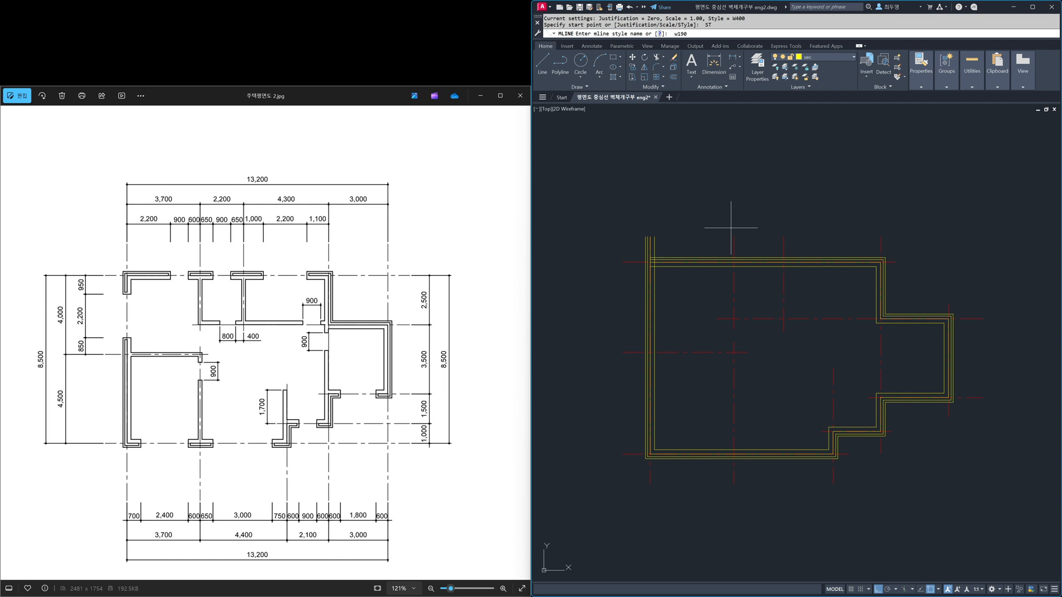
{"action": "key", "text": "Return"}
{"action": "left_click", "coordinate": [733, 267]}
{"action": "left_click", "coordinate": [733, 318]}
{"action": "key", "text": "Return"}
{"action": "key", "text": "Return"}
{"action": "left_click", "coordinate": [783, 267]}
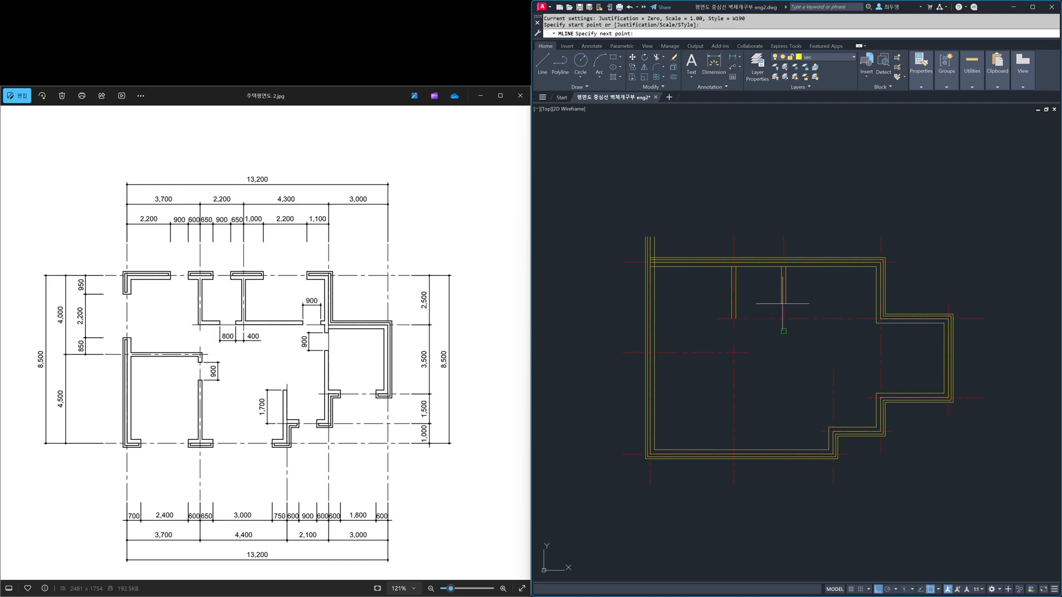
{"action": "left_click", "coordinate": [783, 319]}
Step: Draw a W190 partition along the upper horizontal centerline to the right exterior wall, and a vertical one closing off the right-hand room
{"action": "key", "text": "Return"}
{"action": "key", "text": "Return"}
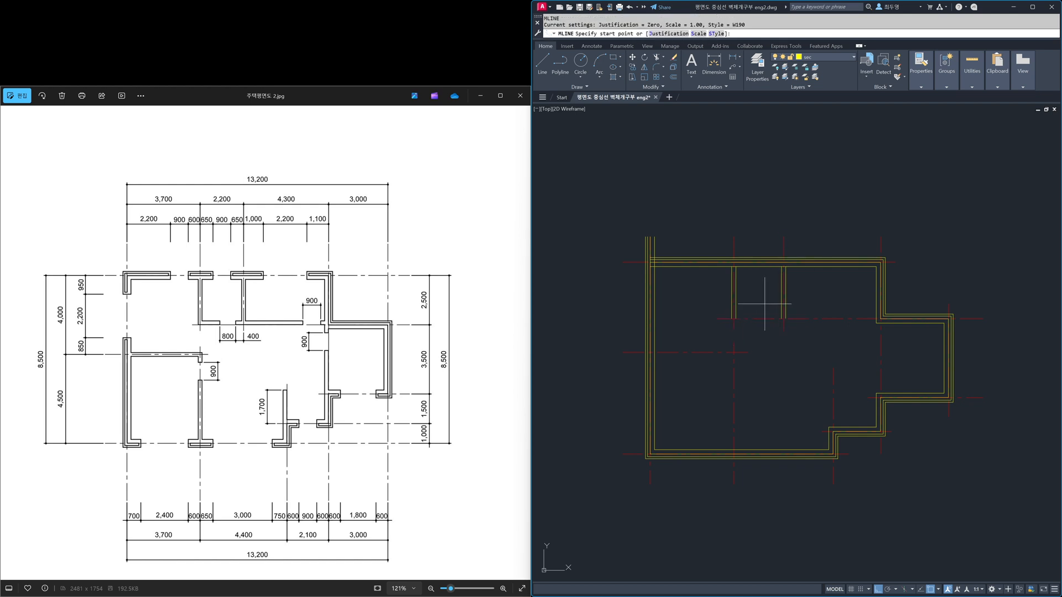
{"action": "left_click", "coordinate": [717, 319]}
{"action": "left_click", "coordinate": [878, 319]}
{"action": "key", "text": "Return"}
{"action": "key", "text": "Return"}
{"action": "left_click", "coordinate": [879, 319]}
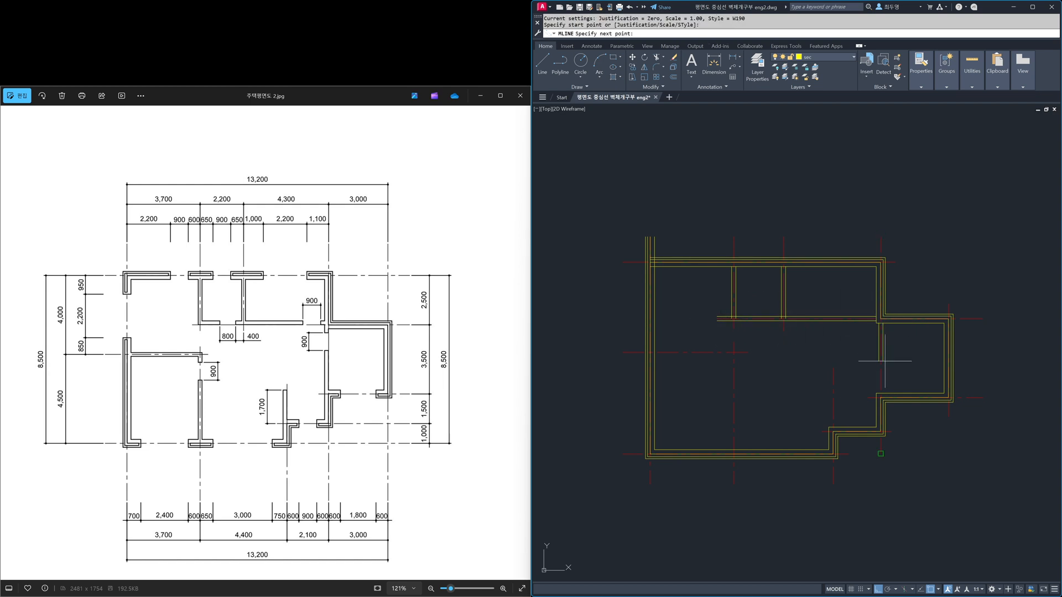
{"action": "left_click", "coordinate": [880, 392]}
{"action": "key", "text": "Return"}
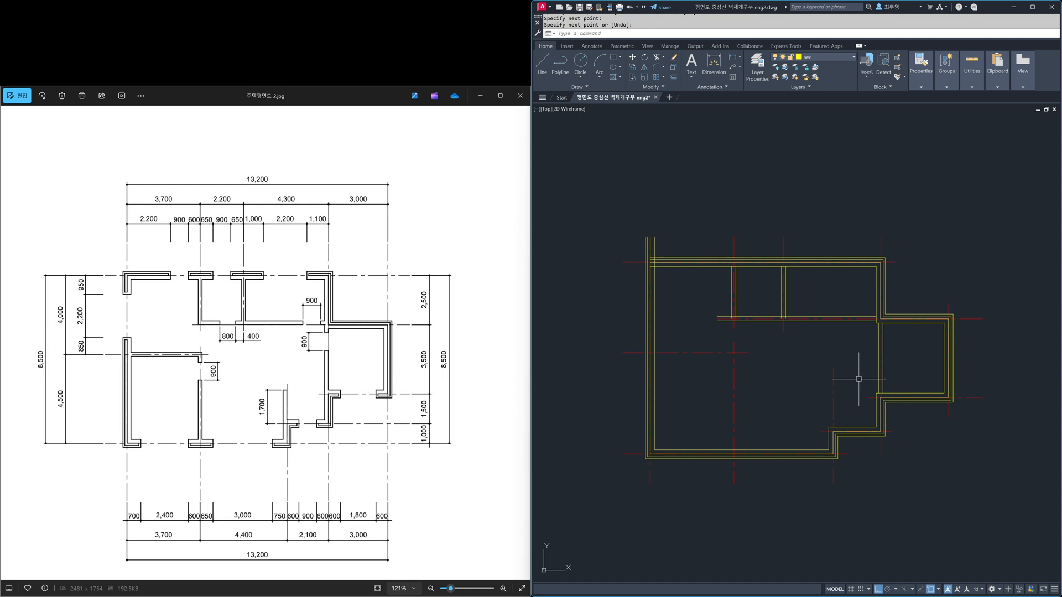
Step: Draw an L-shaped W190 partition enclosing the lower-left room, from the bottom exterior wall up and across to the left exterior wall
{"action": "key", "text": "Return"}
{"action": "left_click", "coordinate": [734, 454]}
{"action": "left_click", "coordinate": [735, 352]}
{"action": "left_click", "coordinate": [655, 353]}
{"action": "key", "text": "Return"}
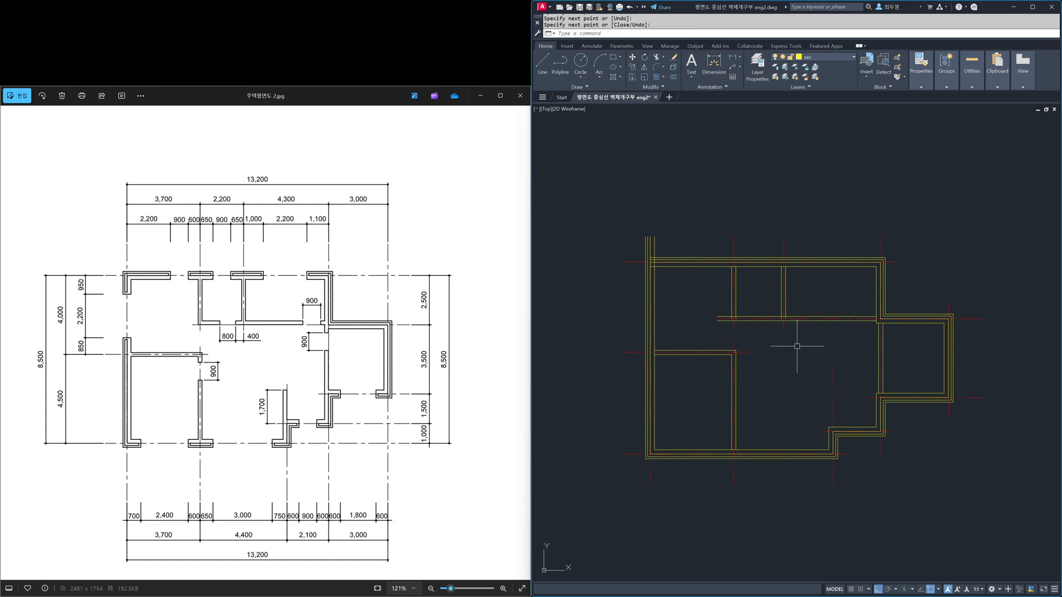
Step: Offset the horizontal centerline at the lower-right wall step upward by 1700
{"action": "type", "text": "o"}
{"action": "key", "text": "Return"}
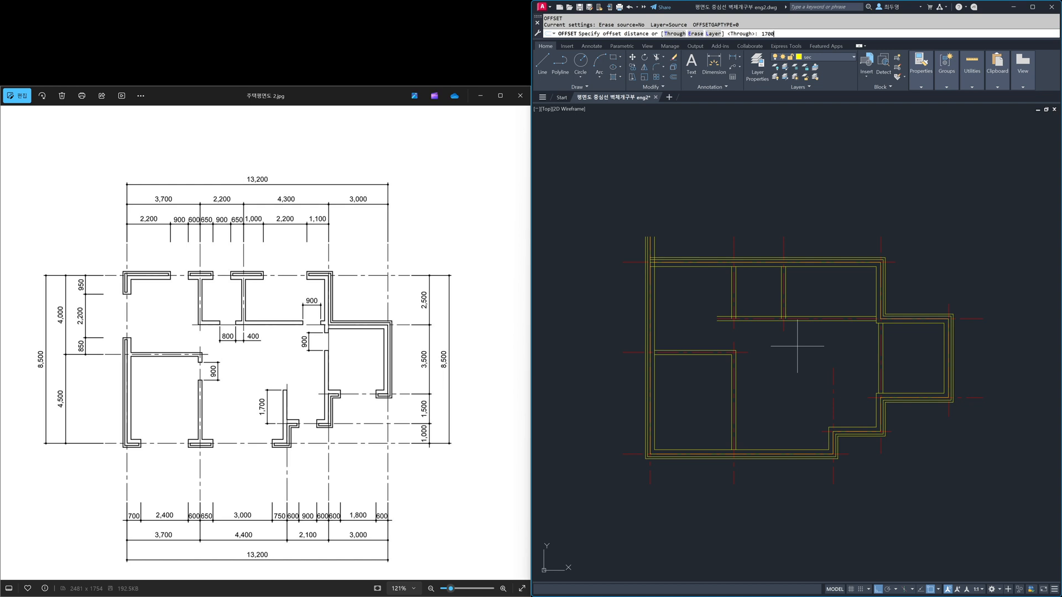
{"action": "key", "text": "Return"}
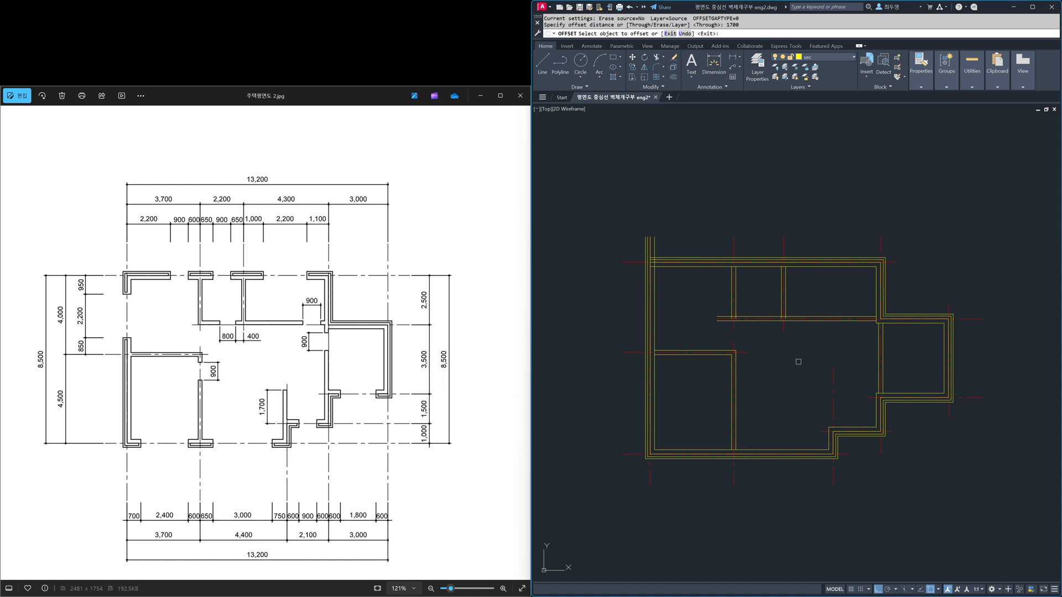
{"action": "left_click", "coordinate": [821, 430]}
{"action": "left_click", "coordinate": [815, 367]}
{"action": "key", "text": "Return"}
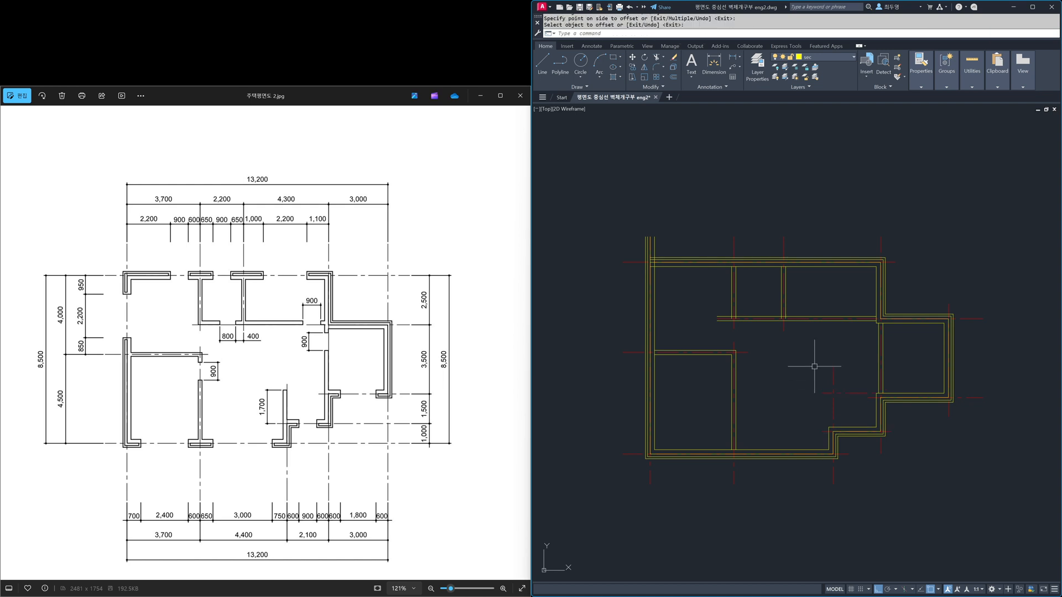
Step: Draw a short W190 partition on the vertical centerline between the 1700 offset line and the lower-right exterior wall step
{"action": "type", "text": "ml"}
{"action": "key", "text": "Return"}
{"action": "left_click", "coordinate": [834, 393]}
{"action": "key", "text": "Return"}
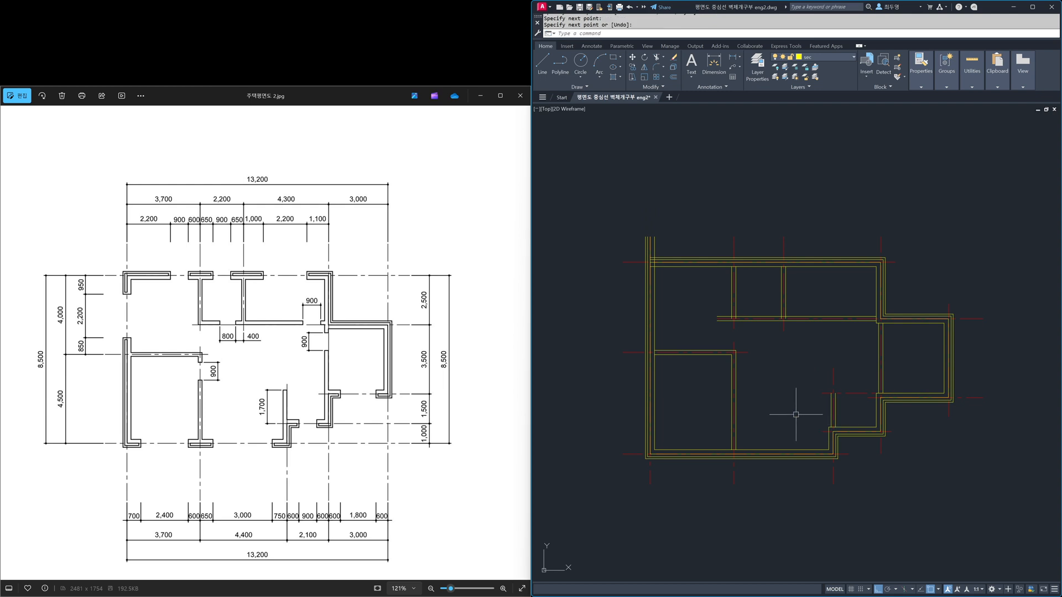
Step: Erase the 1700 offset guide line at the end of the short partition
{"action": "type", "text": "e"}
{"action": "key", "text": "Return"}
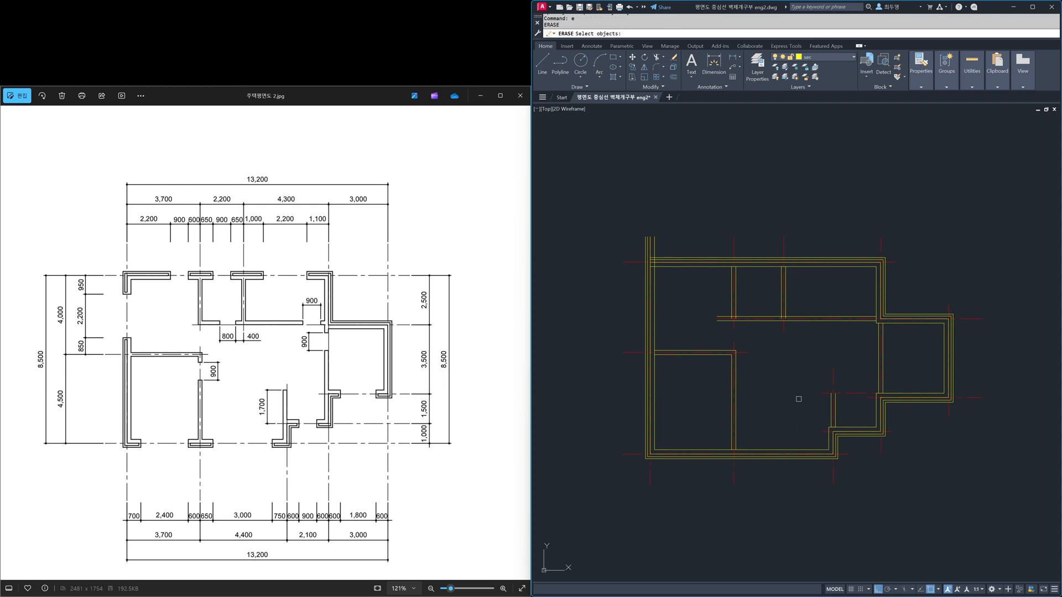
{"action": "left_click", "coordinate": [821, 392]}
{"action": "key", "text": "Return"}
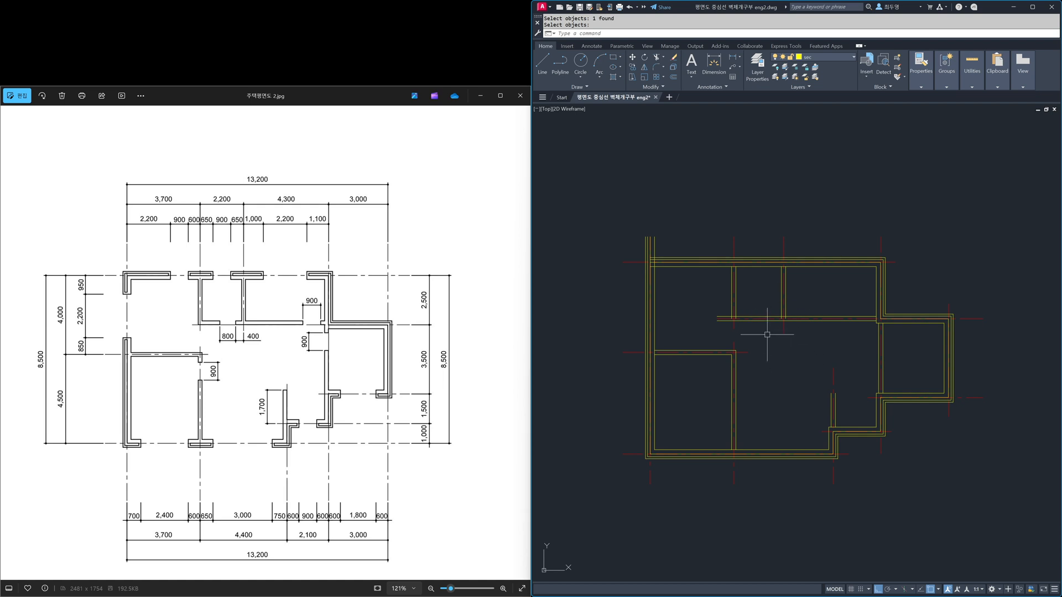
Step: Freeze the cen layer to hide the centerlines
{"action": "type", "text": "z"}
{"action": "key", "text": "Return"}
{"action": "key", "text": "Return"}
{"action": "left_click_drag", "start_coordinate": [785, 358], "coordinate": [796, 245]}
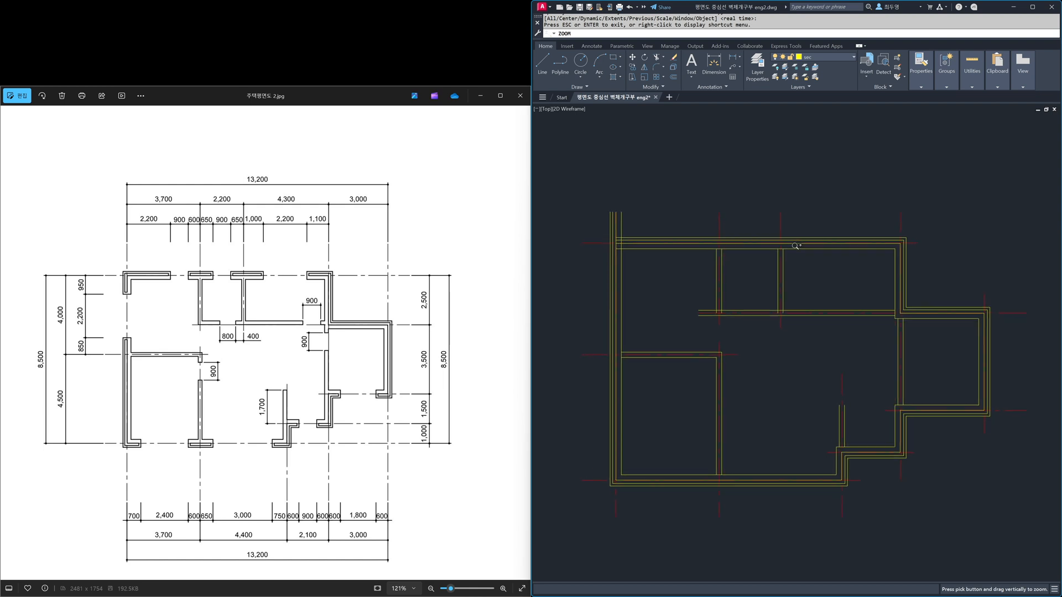
{"action": "left_click_drag", "start_coordinate": [775, 349], "coordinate": [779, 323]}
{"action": "right_click", "coordinate": [783, 370]}
{"action": "left_click", "coordinate": [802, 372]}
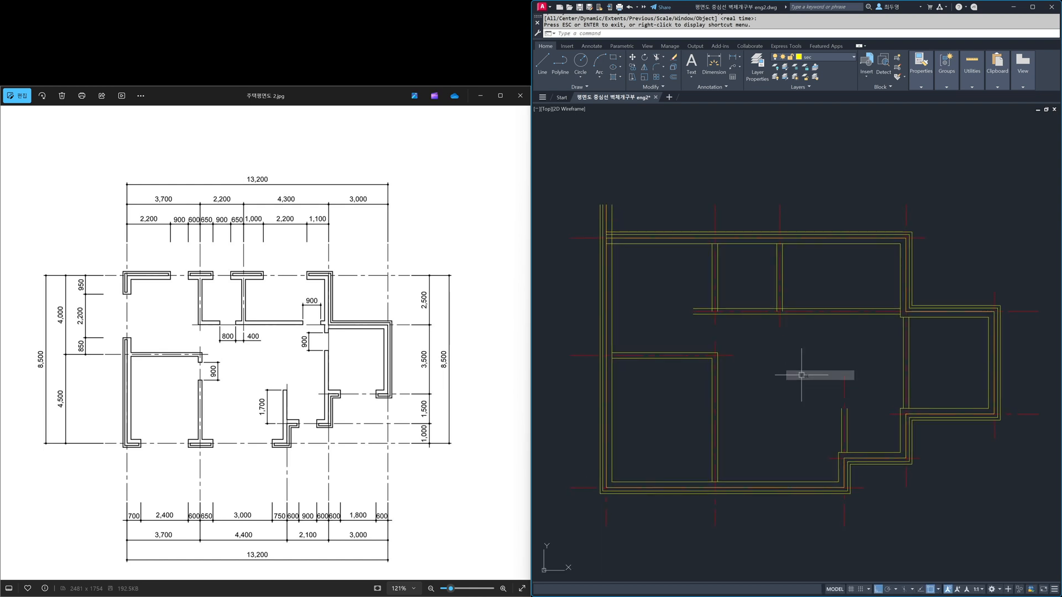
{"action": "left_click", "coordinate": [834, 58]}
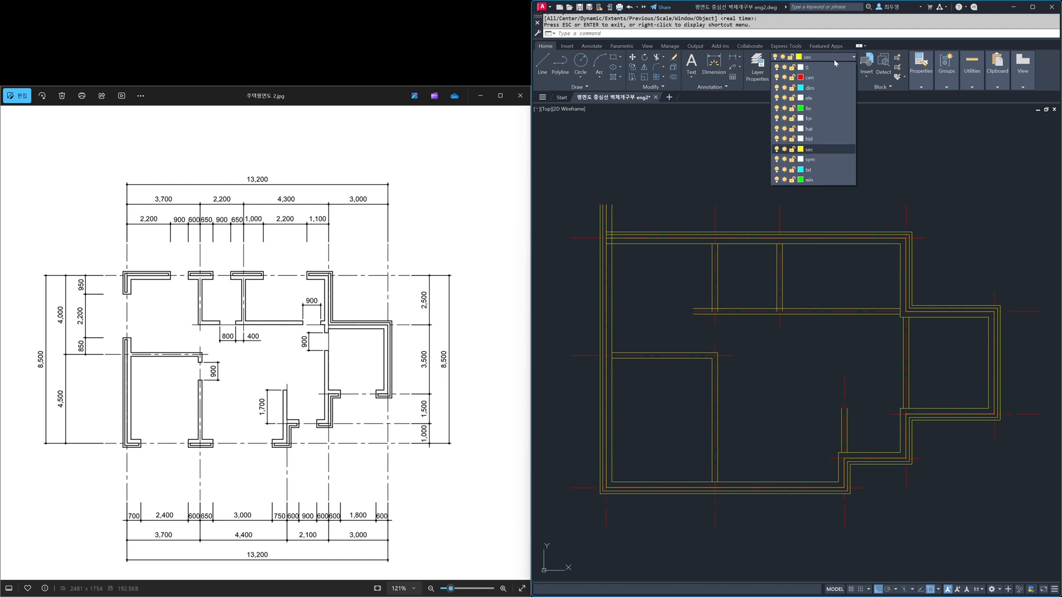
{"action": "left_click", "coordinate": [784, 78]}
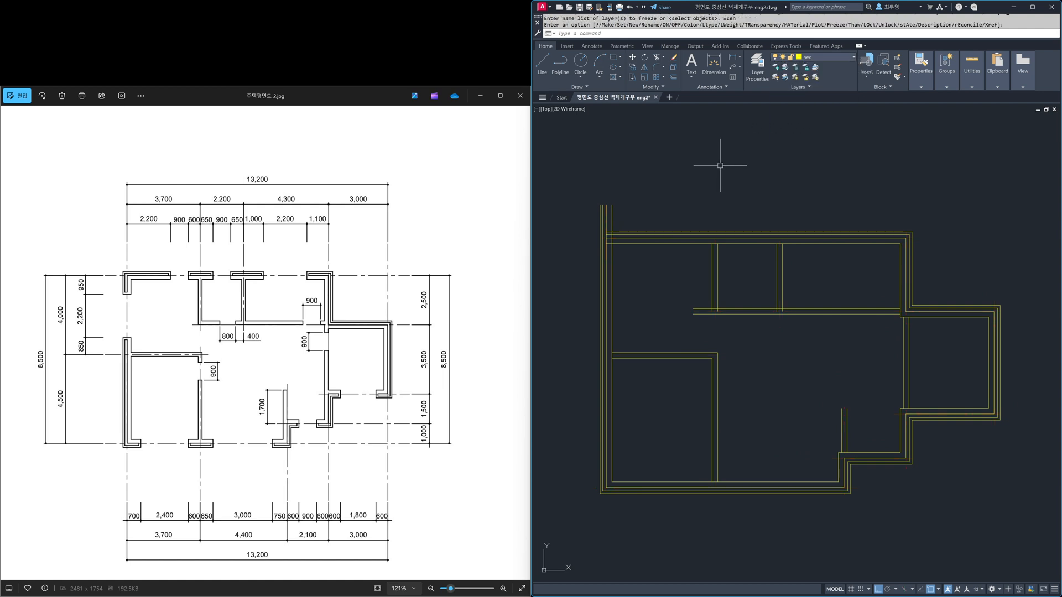
Step: Join the upper-left exterior corner and the left vertical partition with the horizontal one using MLEDIT Corner Joint, and thaw the cen layer
{"action": "type", "text": "mledi"}
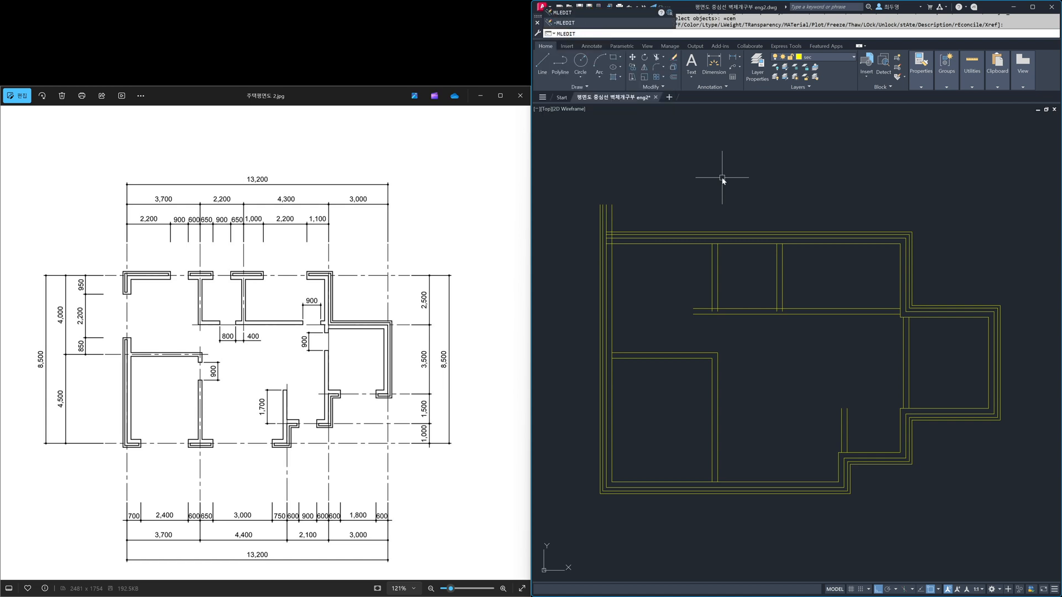
{"action": "key", "text": "Return"}
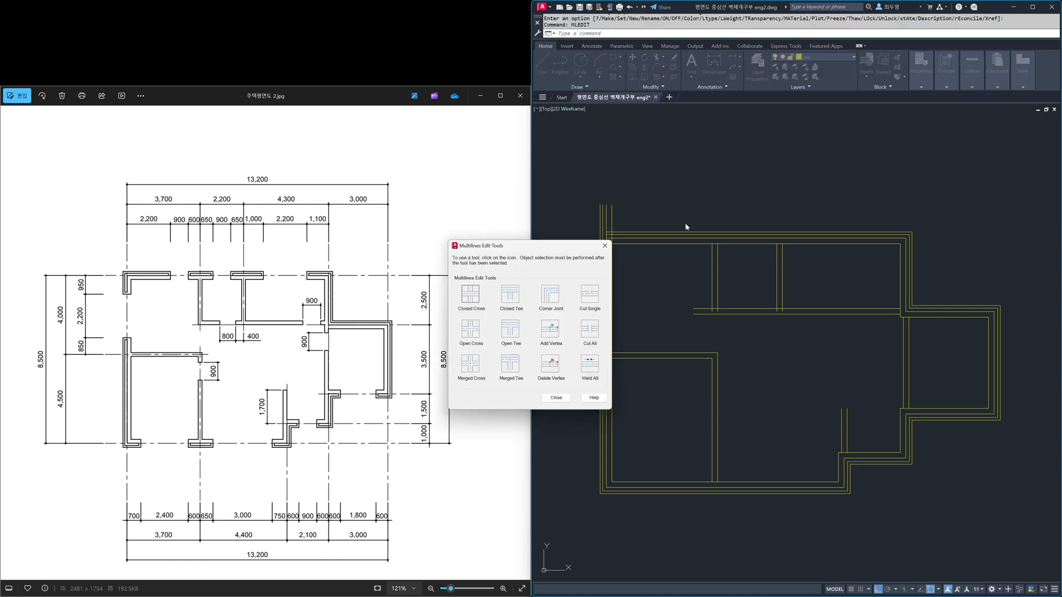
{"action": "left_click_drag", "start_coordinate": [552, 251], "coordinate": [524, 269]}
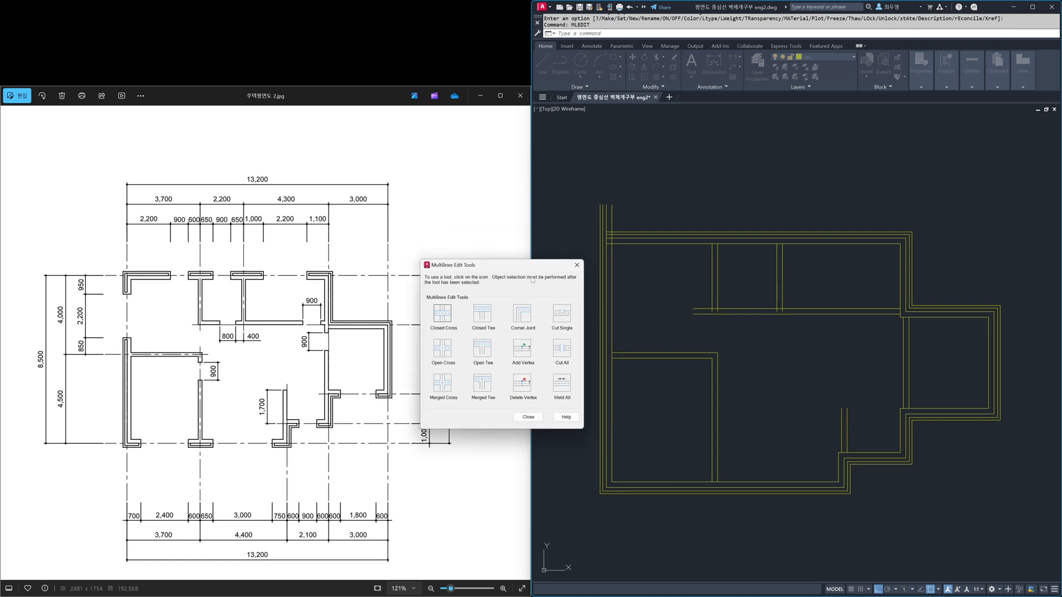
{"action": "left_click", "coordinate": [523, 316]}
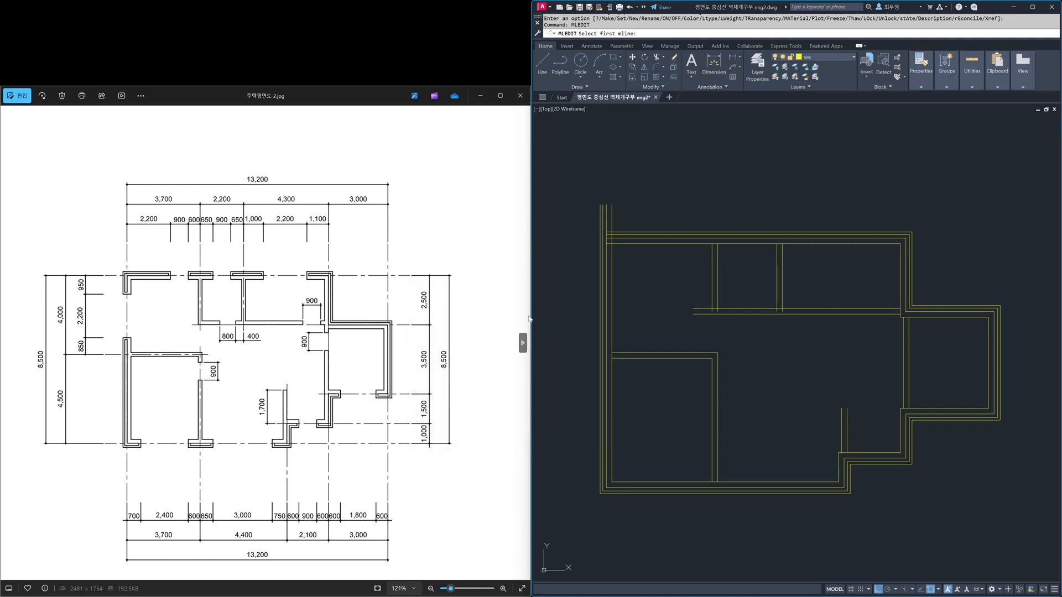
{"action": "left_click", "coordinate": [624, 244]}
{"action": "left_click", "coordinate": [613, 254]}
{"action": "left_click", "coordinate": [715, 300]}
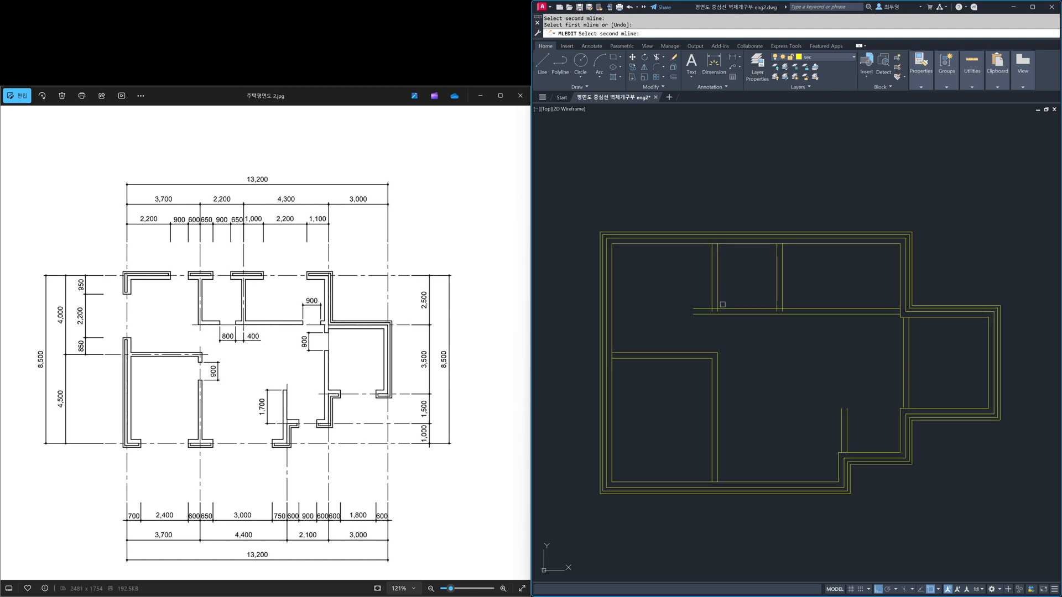
{"action": "left_click", "coordinate": [727, 306]}
{"action": "key", "text": "Return"}
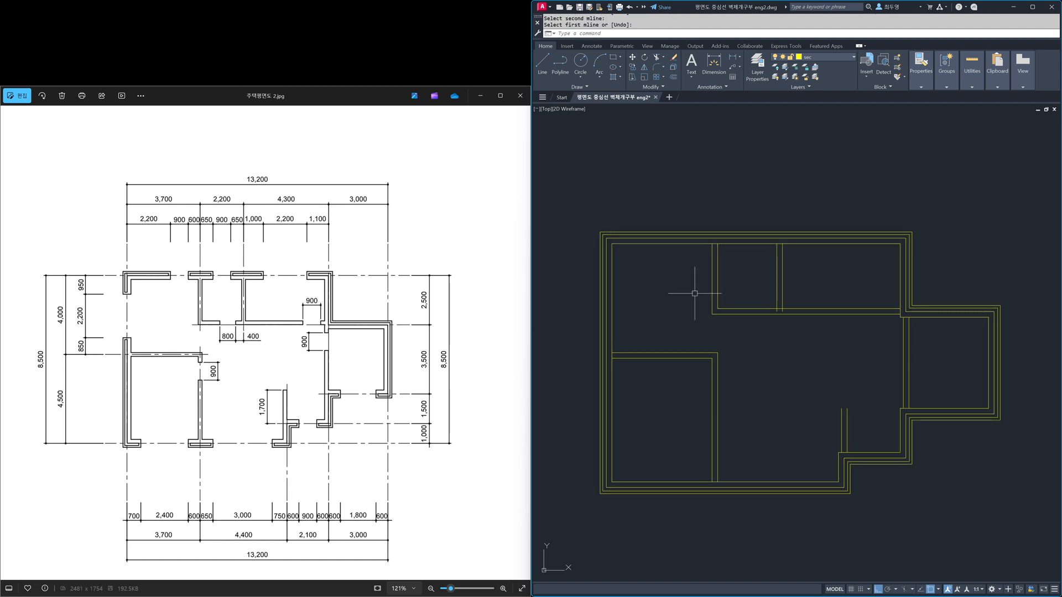
{"action": "left_click", "coordinate": [838, 57]}
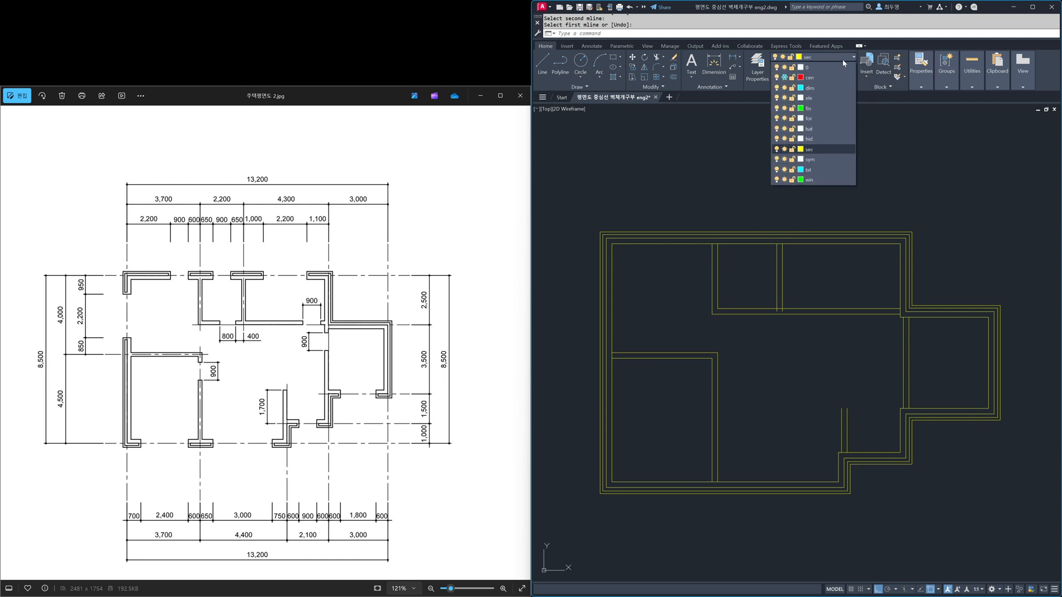
{"action": "left_click", "coordinate": [786, 77]}
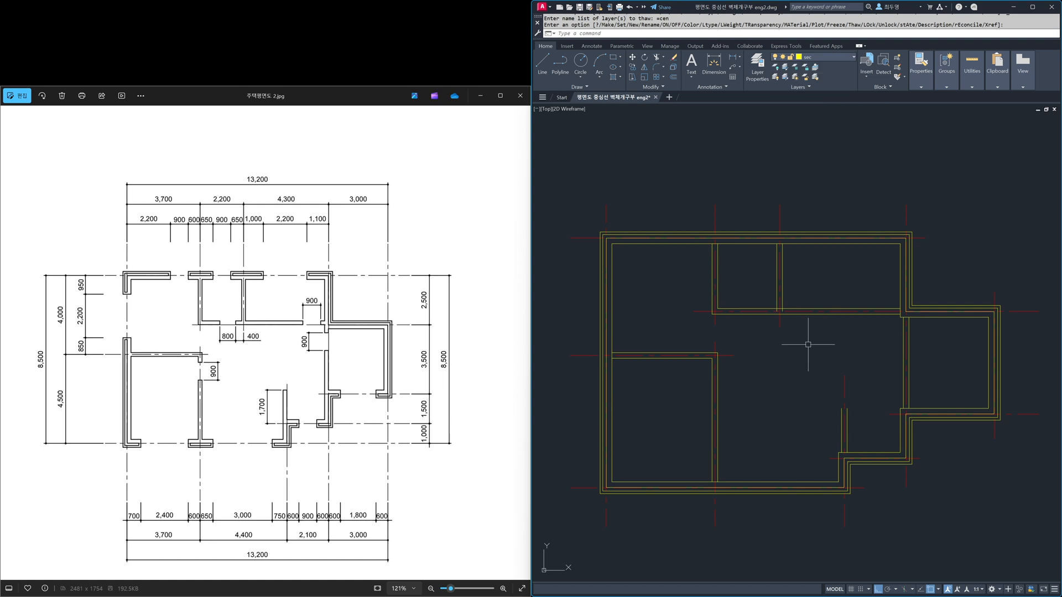
Step: Lock the cen layer and make txt the current layer
{"action": "left_click", "coordinate": [837, 58]}
{"action": "left_click", "coordinate": [792, 78]}
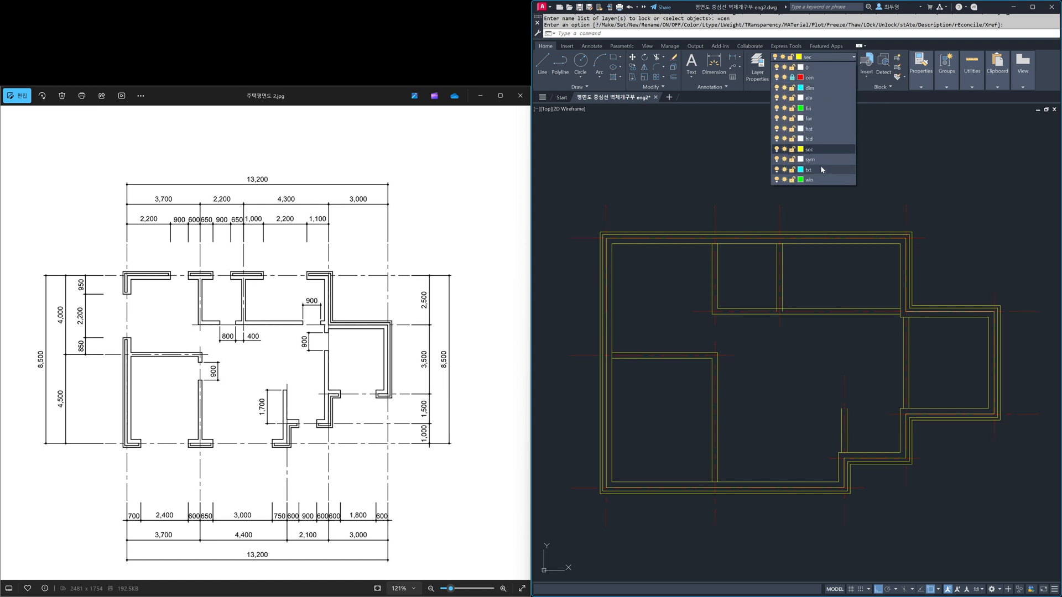
{"action": "left_click", "coordinate": [822, 170]}
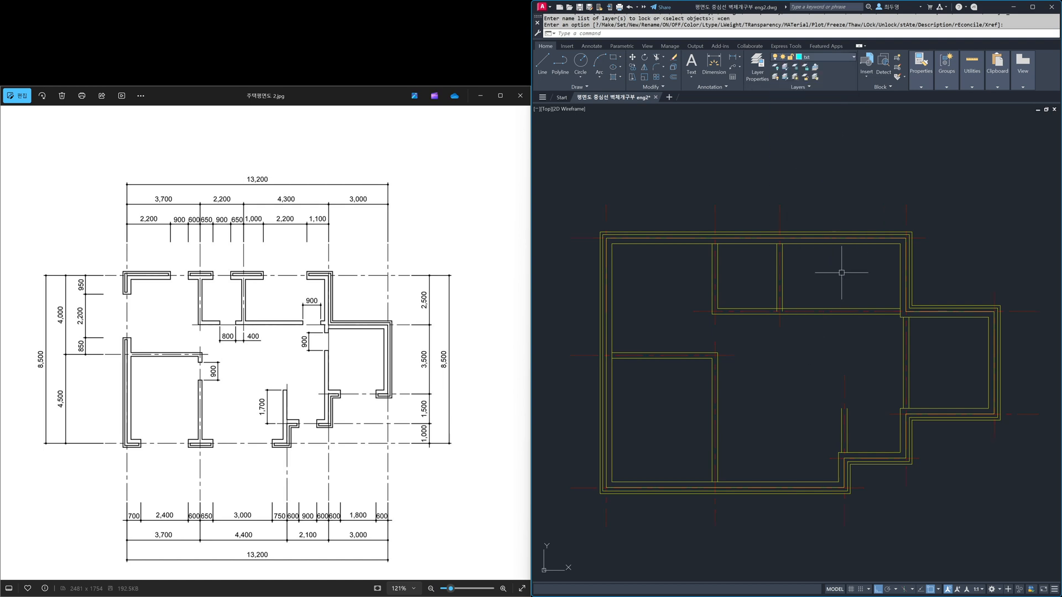
Step: Move the upper horizontal partition straight up by 105
{"action": "key", "text": "space"}
{"action": "left_click", "coordinate": [852, 338]}
{"action": "left_click", "coordinate": [832, 298]}
{"action": "key", "text": "space"}
{"action": "left_click", "coordinate": [835, 297]}
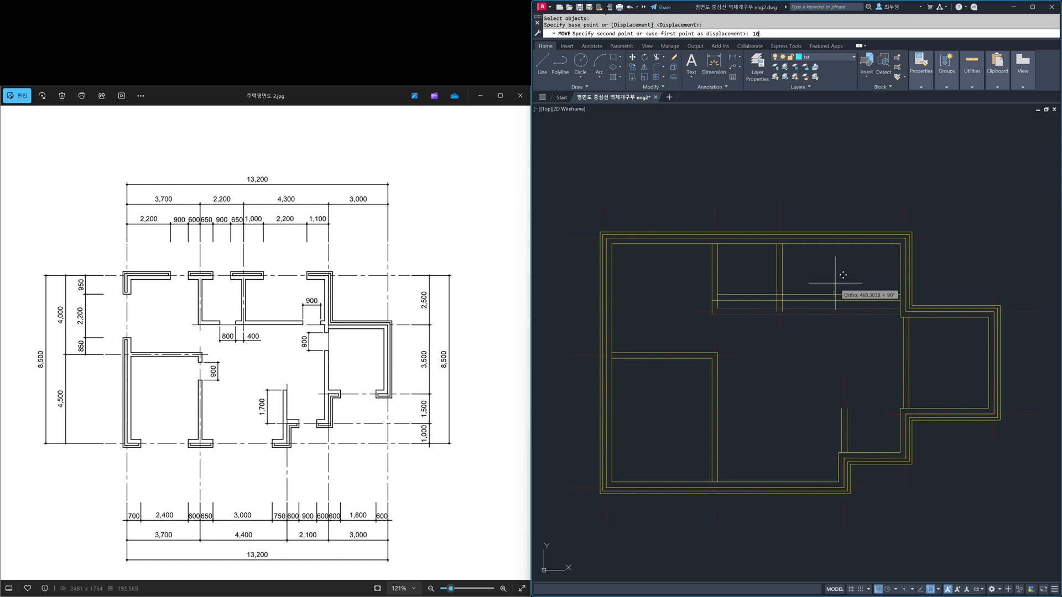
{"action": "key", "text": "Return"}
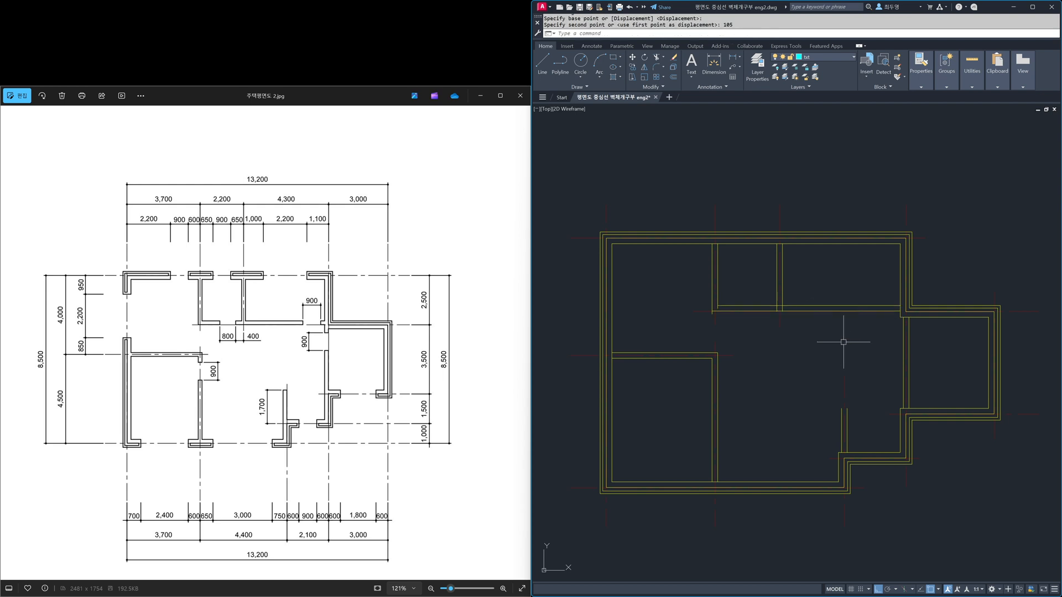
Step: Move the right vertical partition so its upper end aligns with the inner face of the right exterior wall
{"action": "key", "text": "space"}
{"action": "left_click", "coordinate": [904, 337]}
{"action": "key", "text": "space"}
{"action": "left_click", "coordinate": [903, 317]}
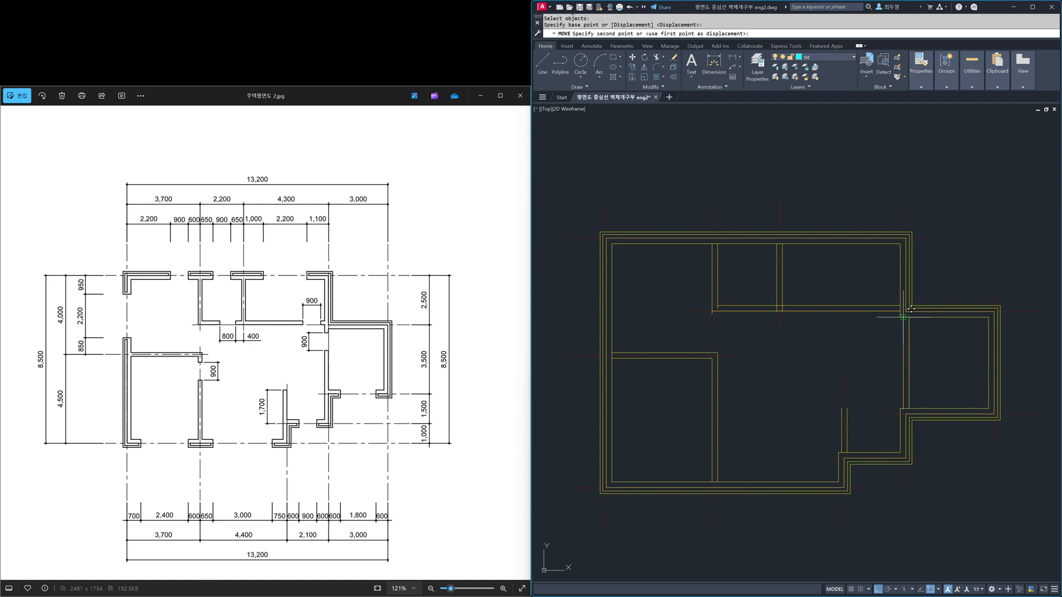
{"action": "left_click", "coordinate": [900, 317]}
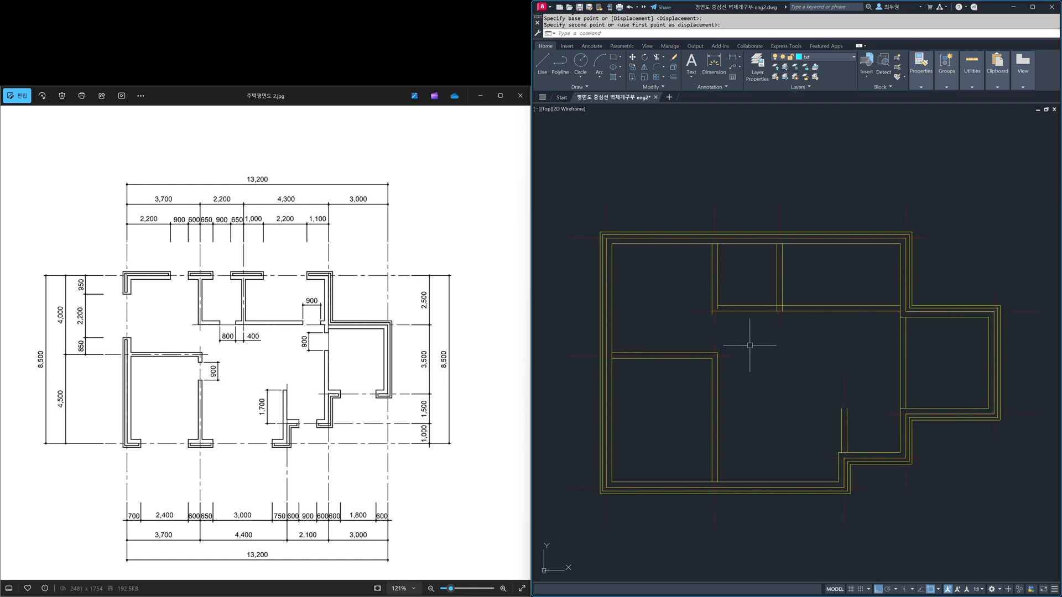
Step: Make sec the current layer and freeze the cen layer
{"action": "left_click", "coordinate": [837, 58]}
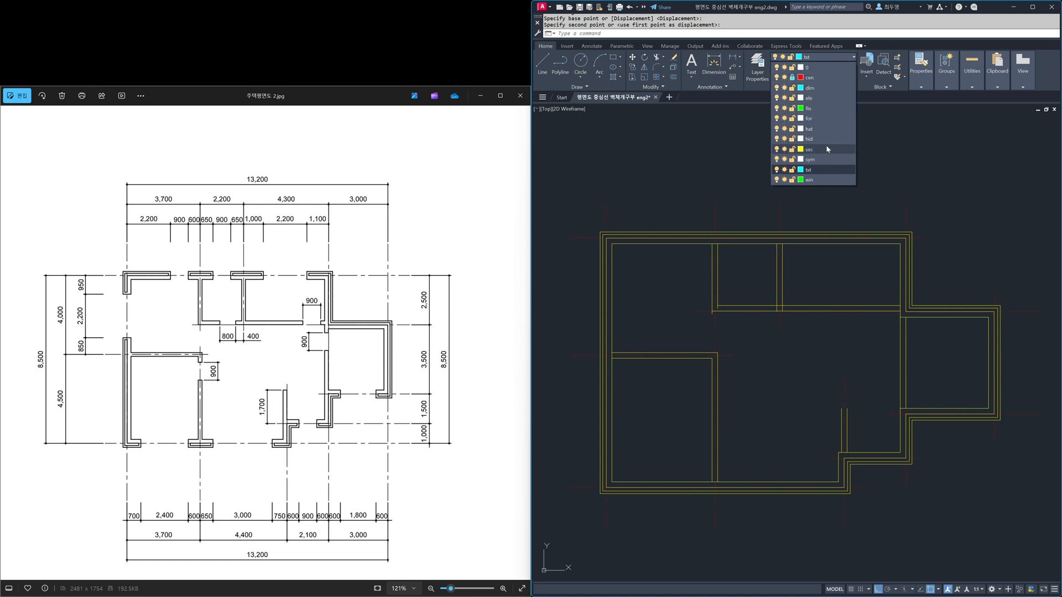
{"action": "left_click", "coordinate": [826, 148]}
{"action": "left_click", "coordinate": [828, 59]}
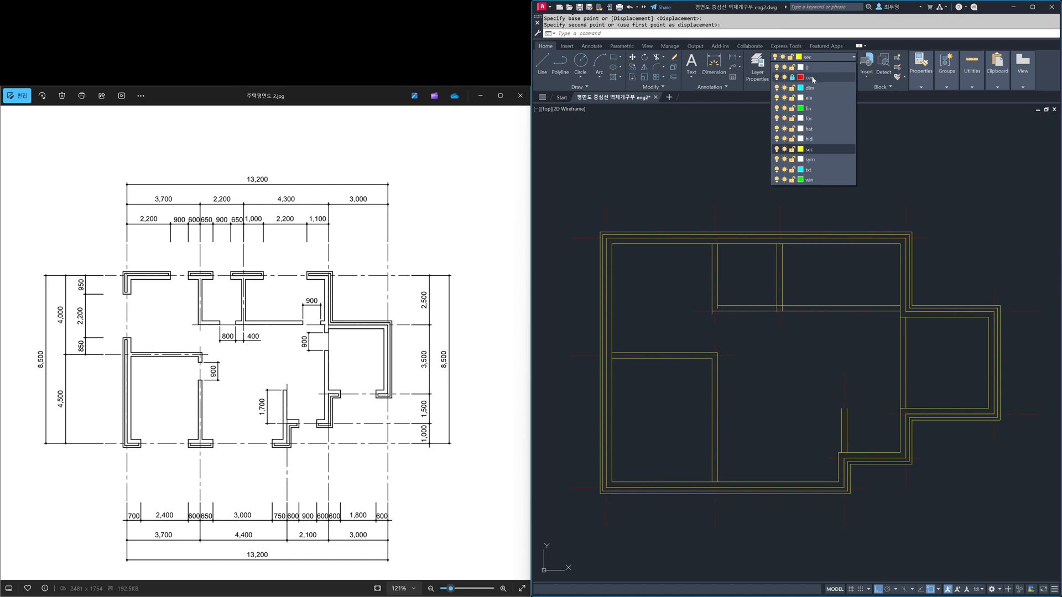
{"action": "left_click", "coordinate": [784, 78]}
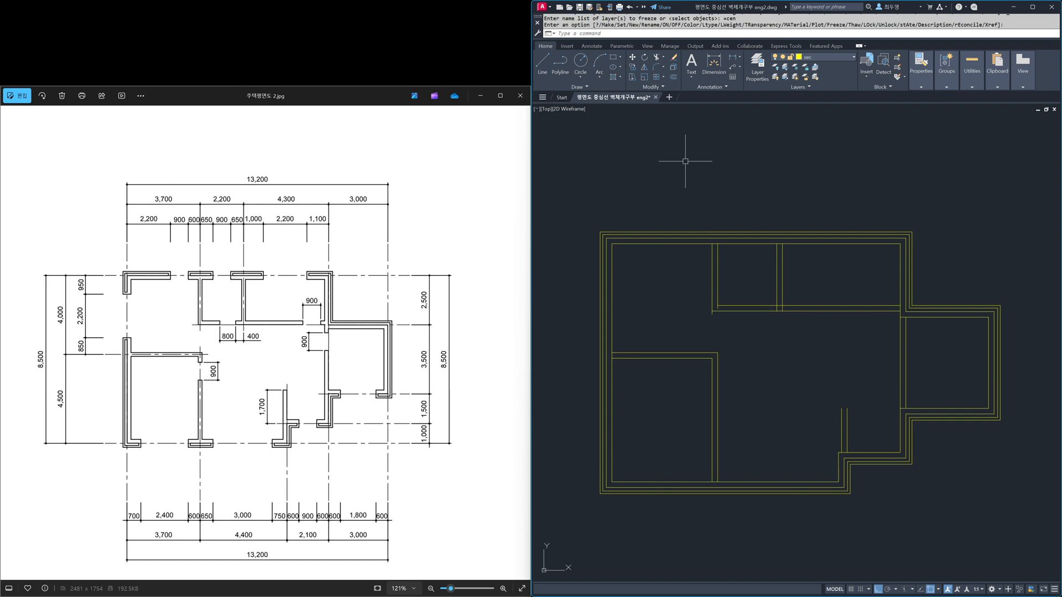
Step: Join the upper-left vertical partition with the upper horizontal partition using MLEDIT Corner Joint
{"action": "type", "text": "l"}
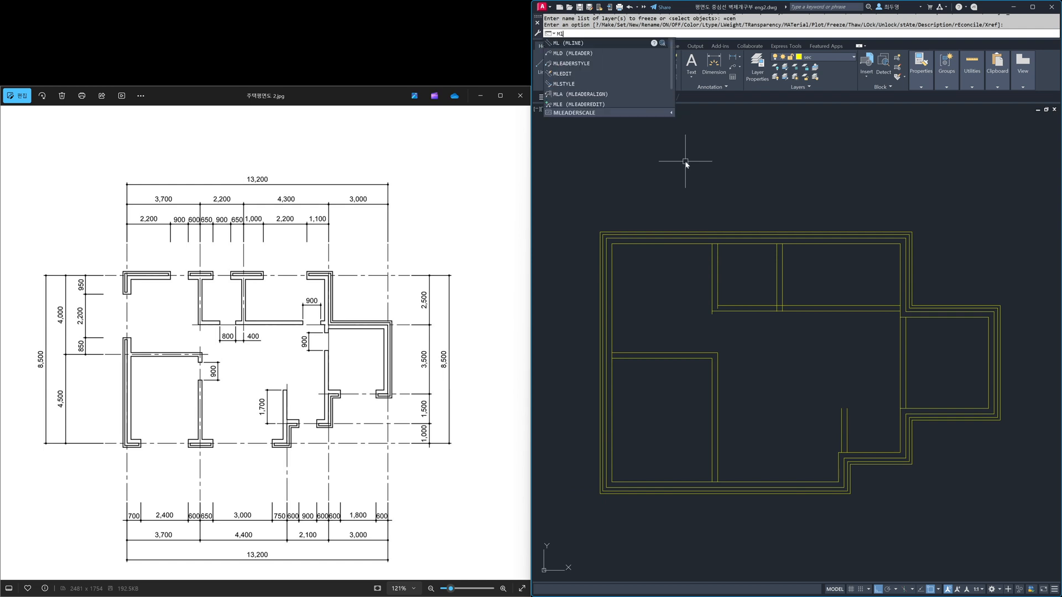
{"action": "type", "text": "EDIT"}
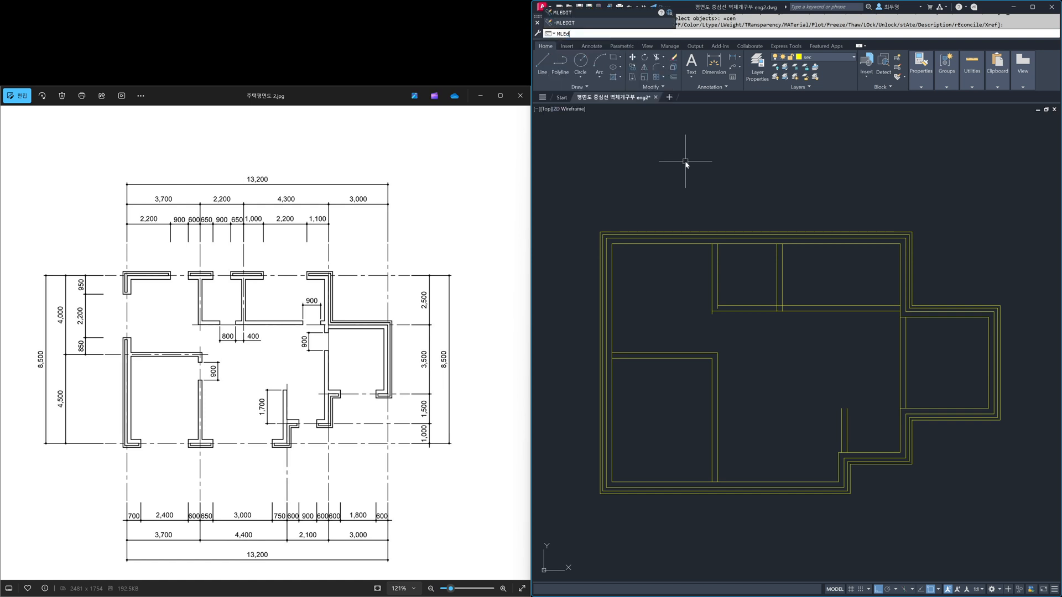
{"action": "key", "text": "Return"}
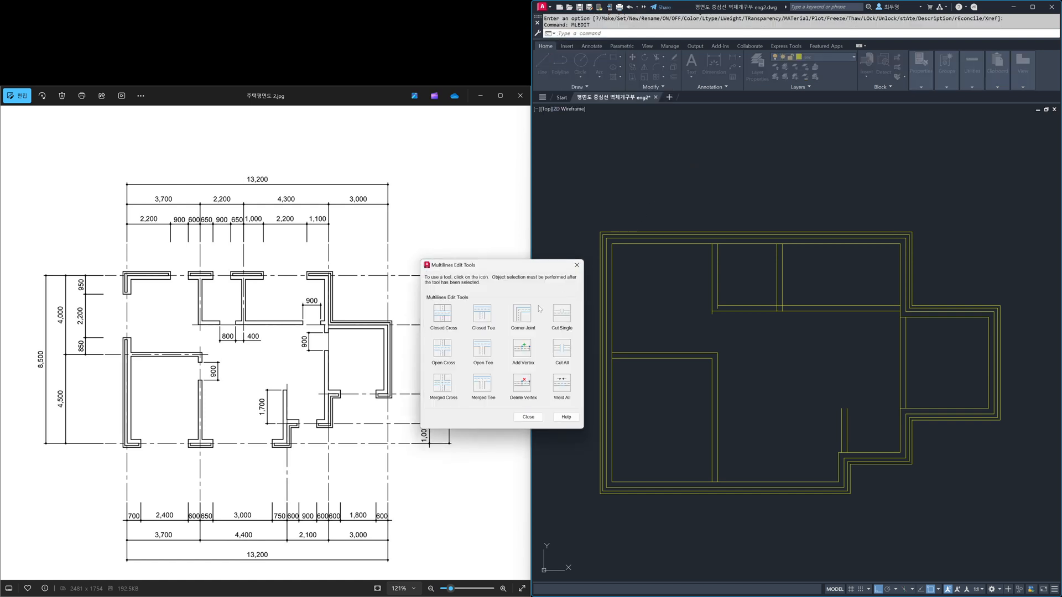
{"action": "left_click", "coordinate": [524, 317]}
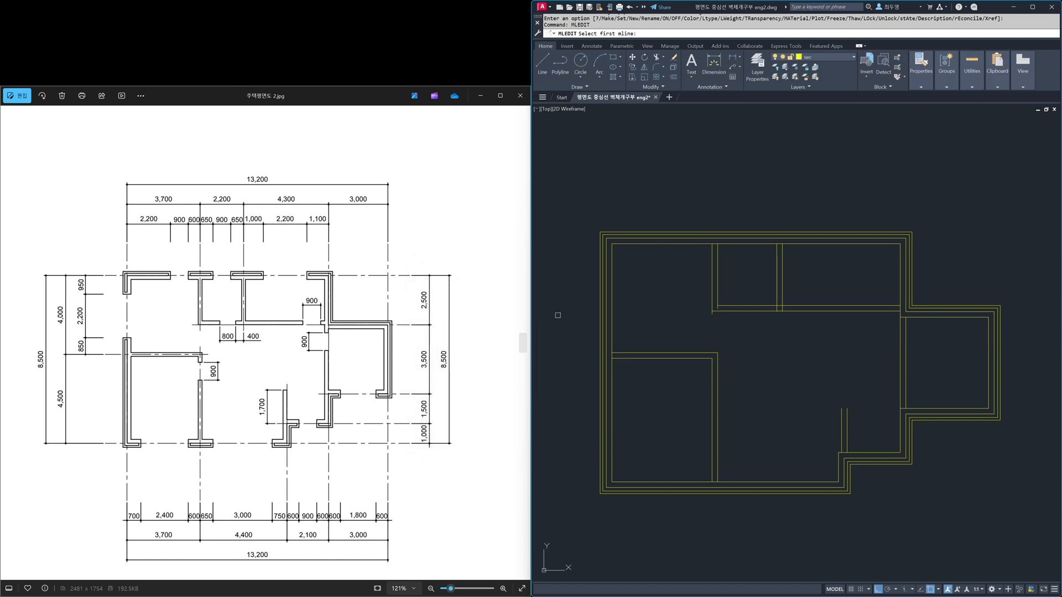
{"action": "left_click", "coordinate": [715, 299]}
{"action": "left_click", "coordinate": [727, 305]}
{"action": "key", "text": "Return"}
{"action": "key", "text": "Return"}
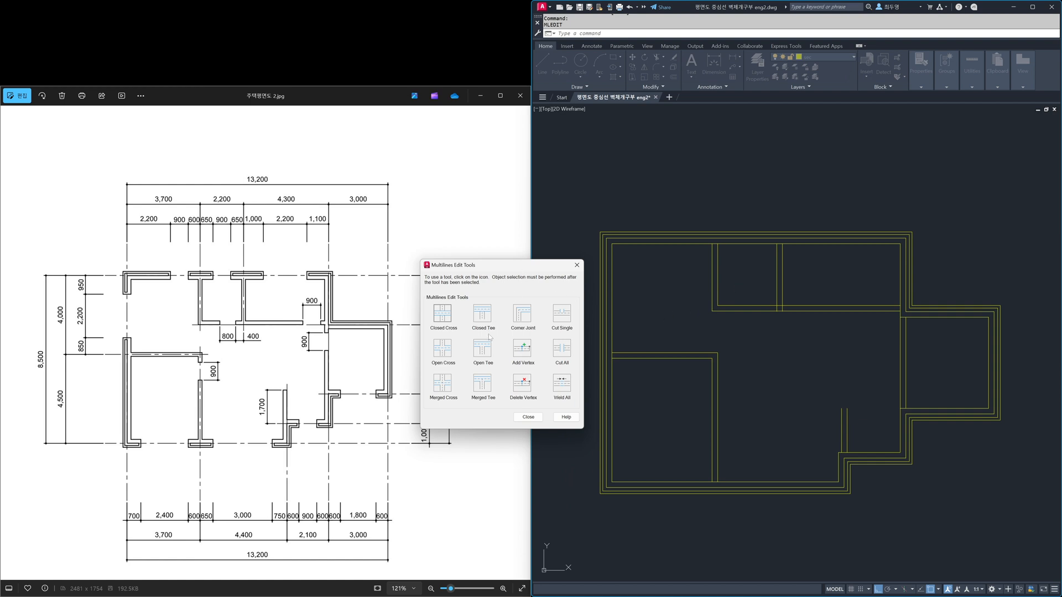
Step: Use MLEDIT Open Tee to join both upper vertical partitions to the top exterior wall and the second one to the horizontal partition
{"action": "left_click", "coordinate": [483, 349]}
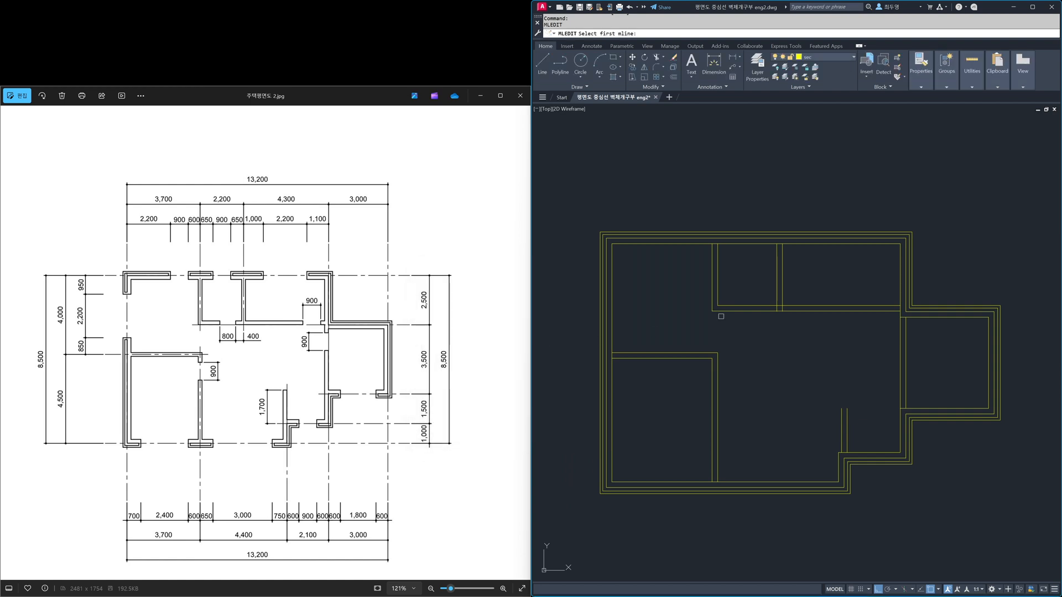
{"action": "left_click", "coordinate": [721, 269]}
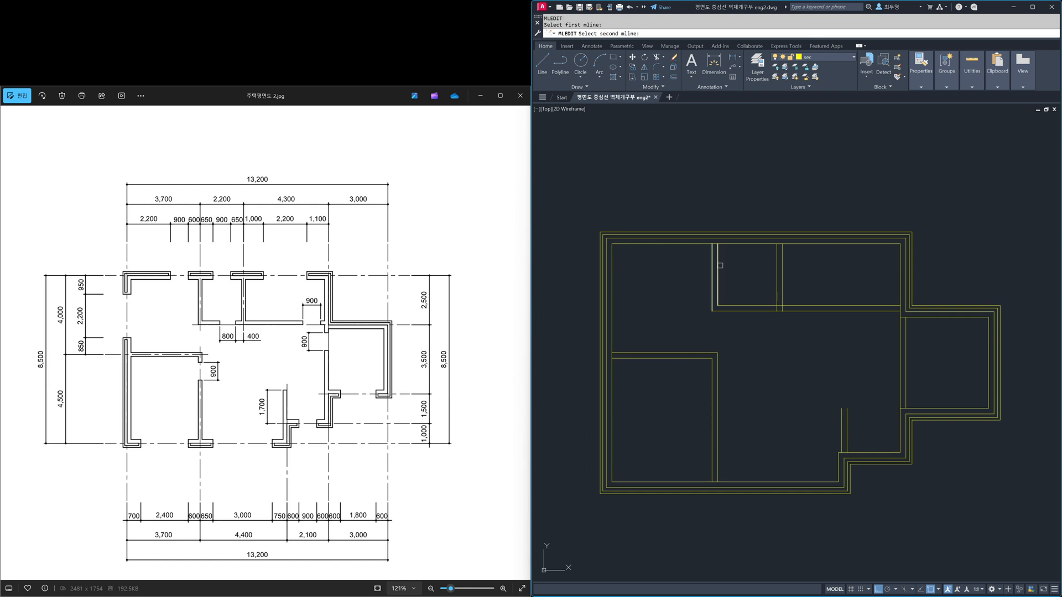
{"action": "left_click", "coordinate": [733, 248]}
{"action": "left_click", "coordinate": [775, 262]}
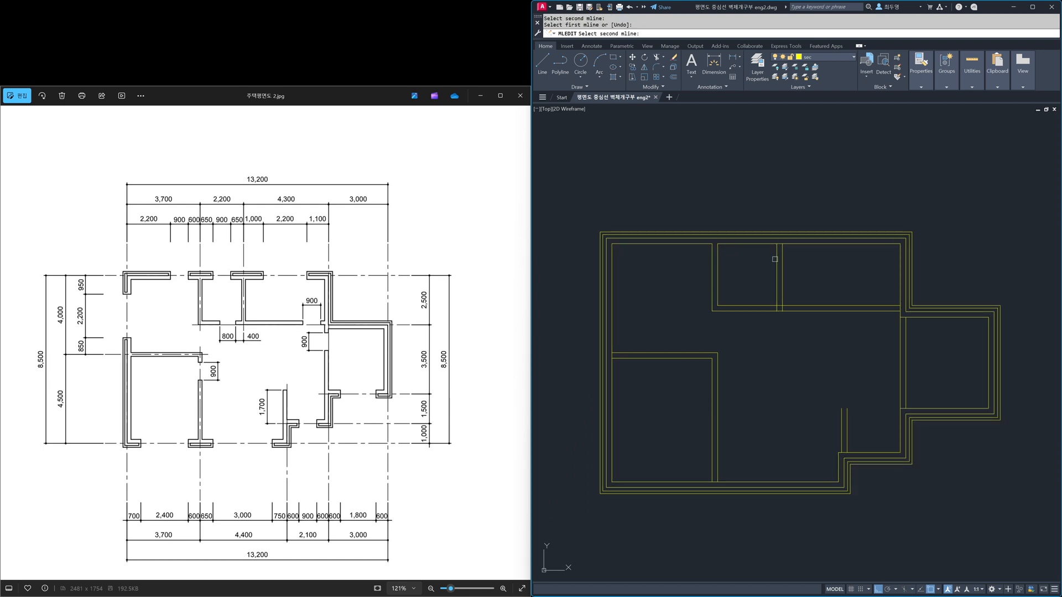
{"action": "left_click", "coordinate": [764, 248]}
{"action": "left_click", "coordinate": [777, 295]}
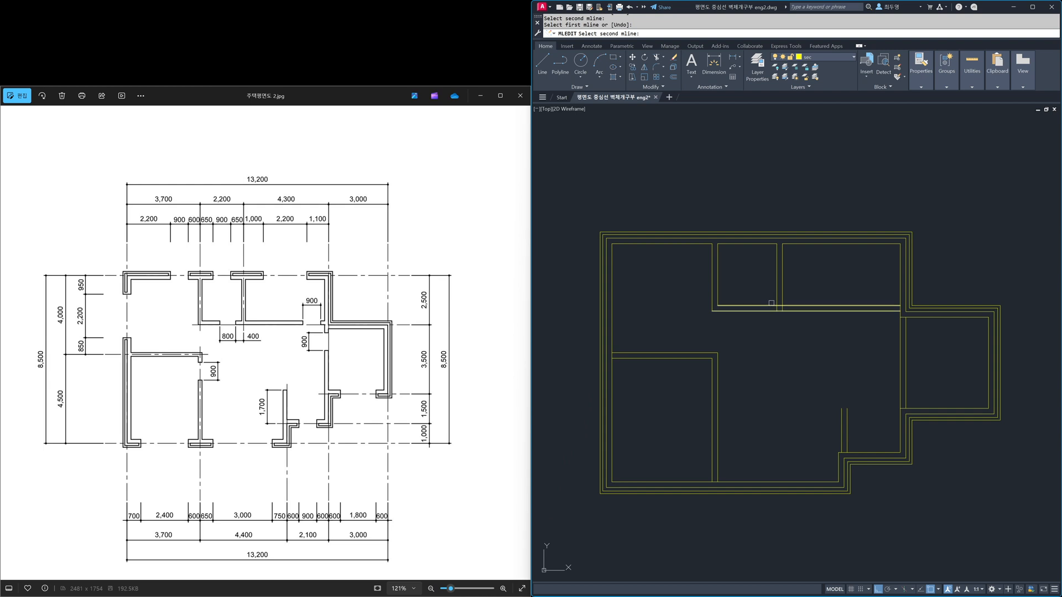
{"action": "left_click", "coordinate": [771, 304]}
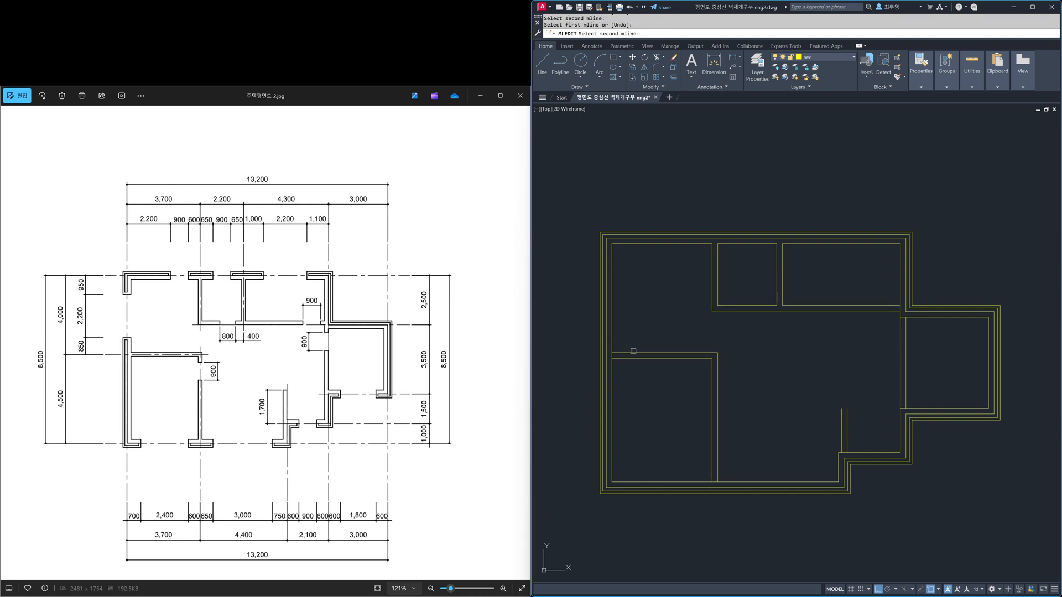
Step: Apply Open Tee where the lower-left room's partitions meet the left and bottom exterior walls
{"action": "left_click", "coordinate": [611, 345]}
{"action": "left_click", "coordinate": [717, 466]}
{"action": "left_click", "coordinate": [730, 483]}
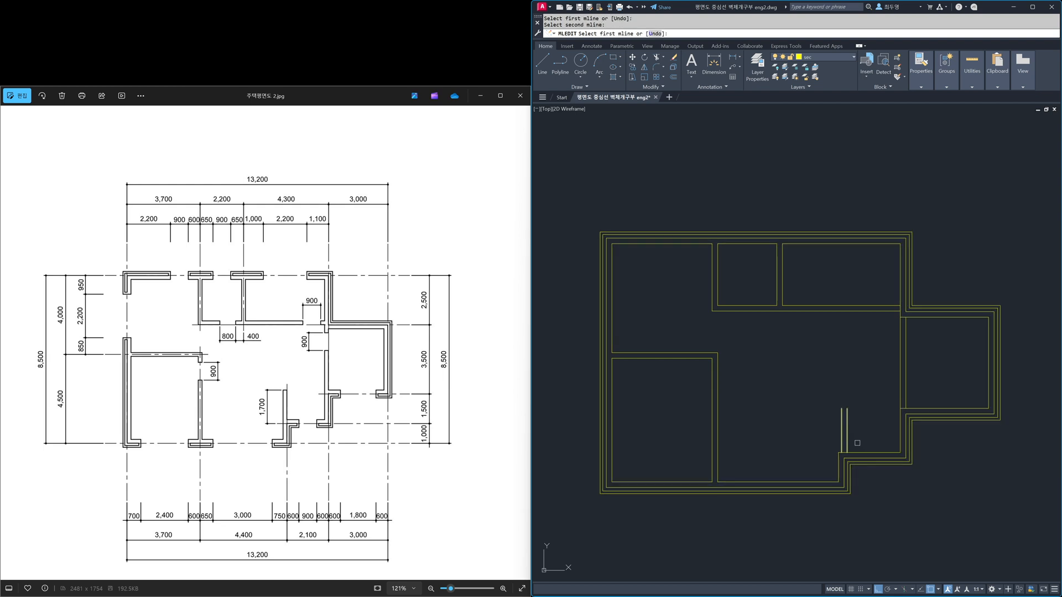
{"action": "key", "text": "Return"}
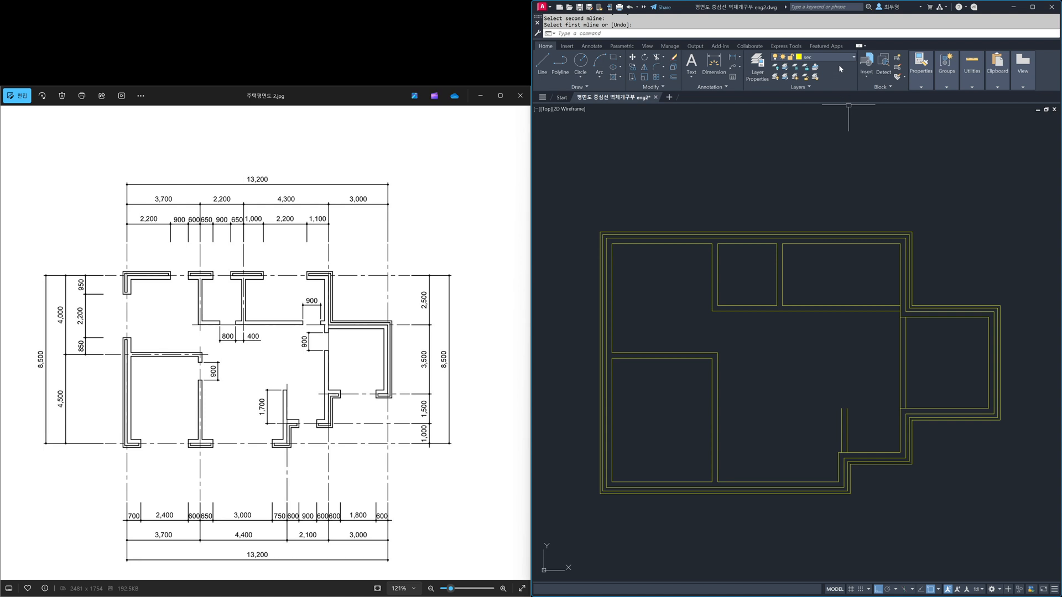
Step: Thaw the cen layer and move the short lower partition left to align with the exterior wall's inner face at the step
{"action": "left_click", "coordinate": [821, 57]}
{"action": "left_click", "coordinate": [785, 78]}
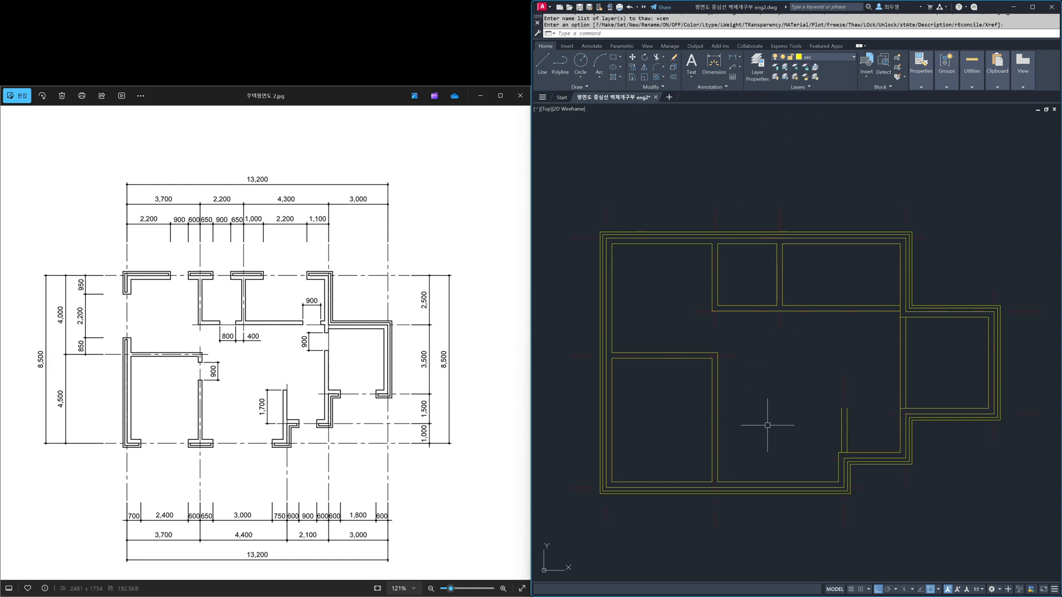
{"action": "type", "text": "m"}
{"action": "key", "text": "Return"}
{"action": "left_click", "coordinate": [841, 432]}
{"action": "key", "text": "Return"}
{"action": "left_click", "coordinate": [842, 453]}
{"action": "left_click", "coordinate": [839, 441]}
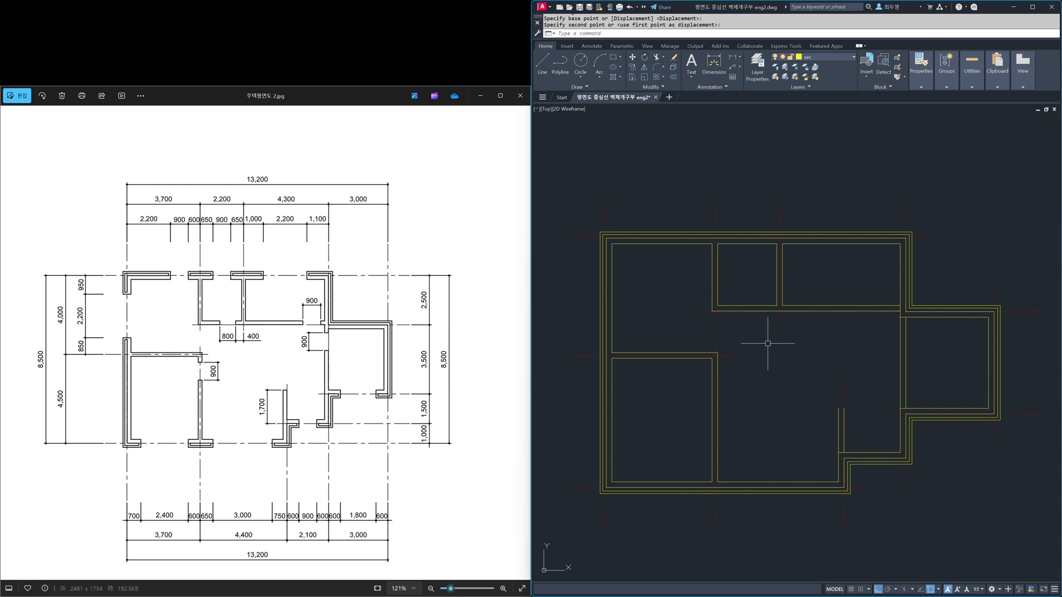
Step: Use MLEDIT Open Tee to join the short partition, the right vertical partition's lower end and the upper horizontal partition to the exterior wall
{"action": "type", "text": "edit"}
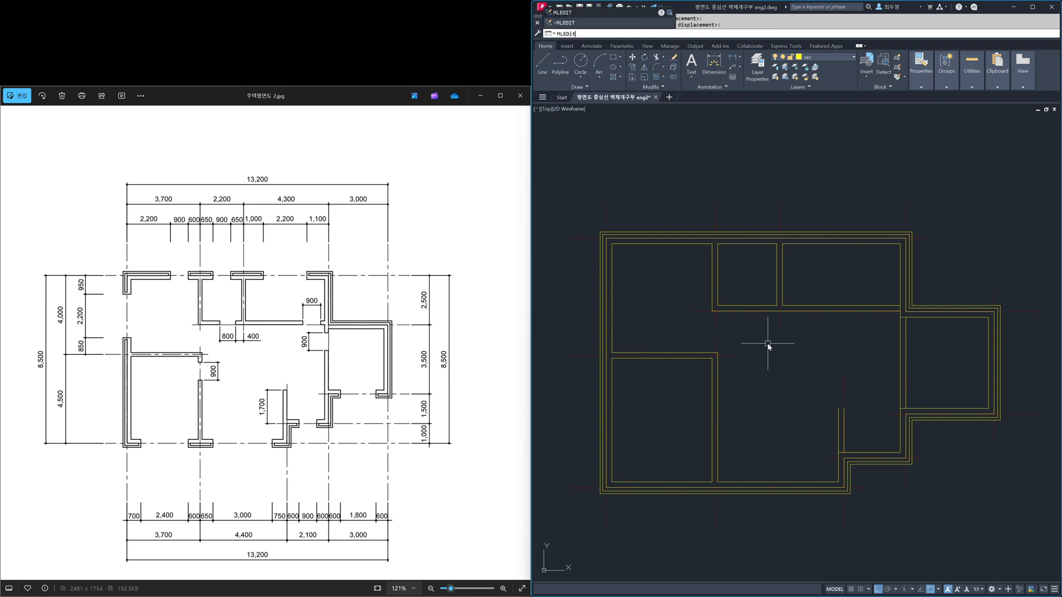
{"action": "key", "text": "Return"}
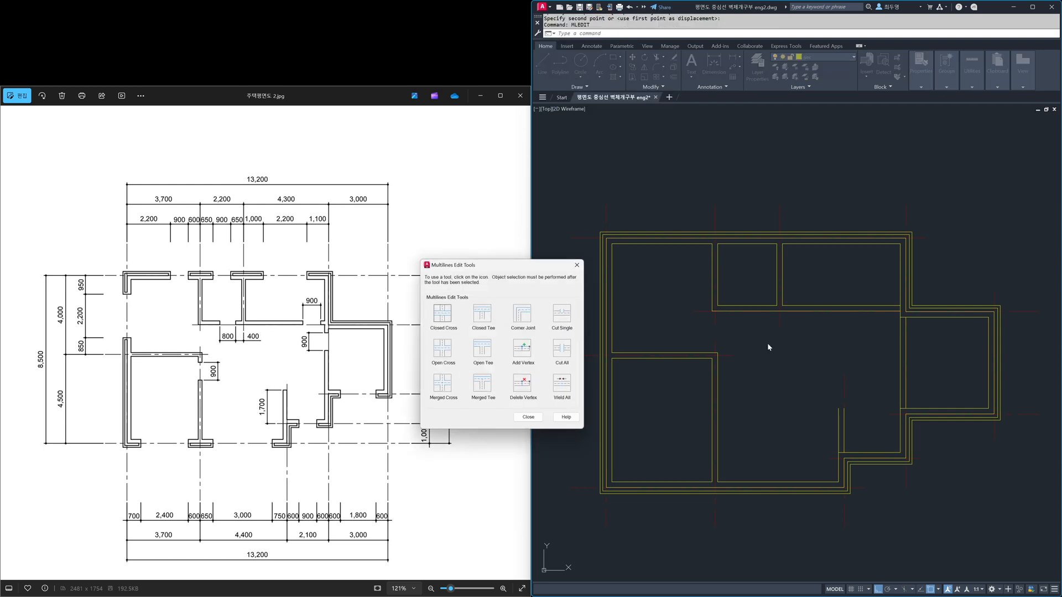
{"action": "left_click", "coordinate": [482, 348]}
{"action": "left_click", "coordinate": [843, 437]}
{"action": "left_click", "coordinate": [853, 452]}
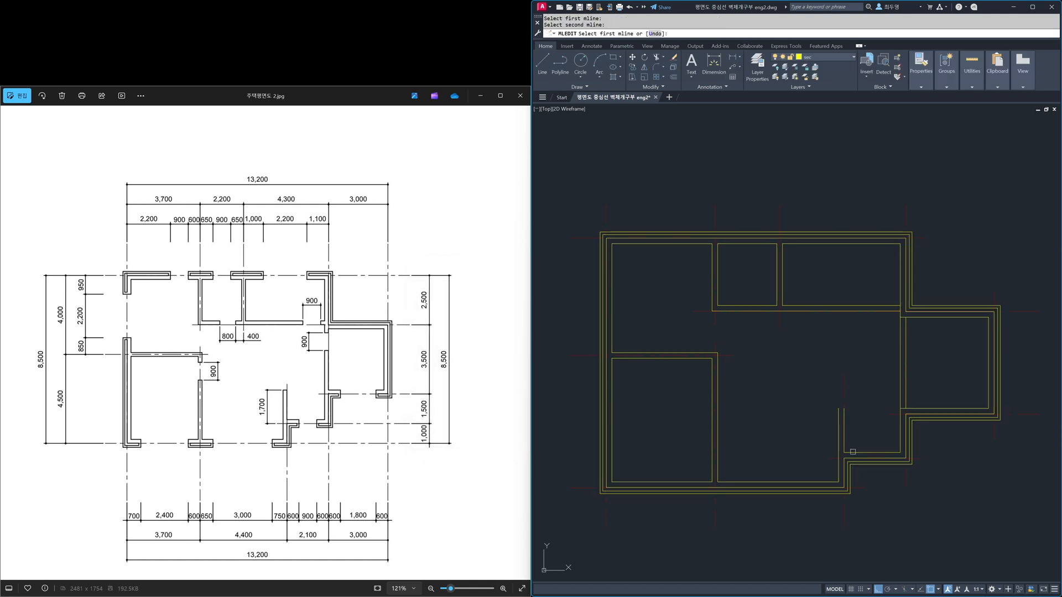
{"action": "left_click", "coordinate": [909, 396]}
{"action": "left_click", "coordinate": [922, 406]}
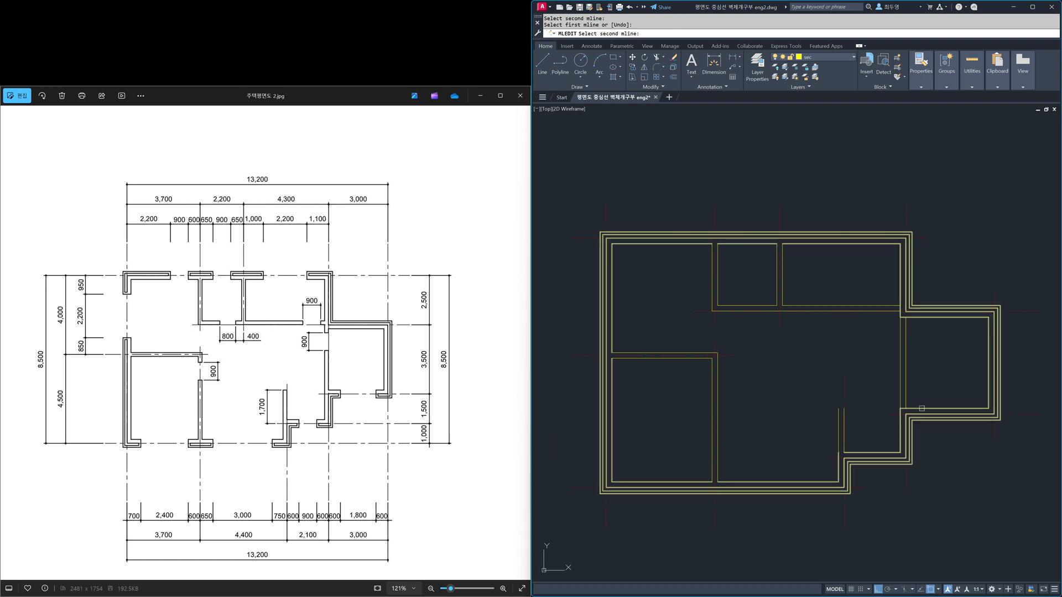
{"action": "left_click", "coordinate": [895, 306]}
{"action": "left_click", "coordinate": [908, 308]}
Step: Try Open Tee between the right vertical partition's upper end and the exterior wall, and undo it
{"action": "left_click", "coordinate": [907, 332]}
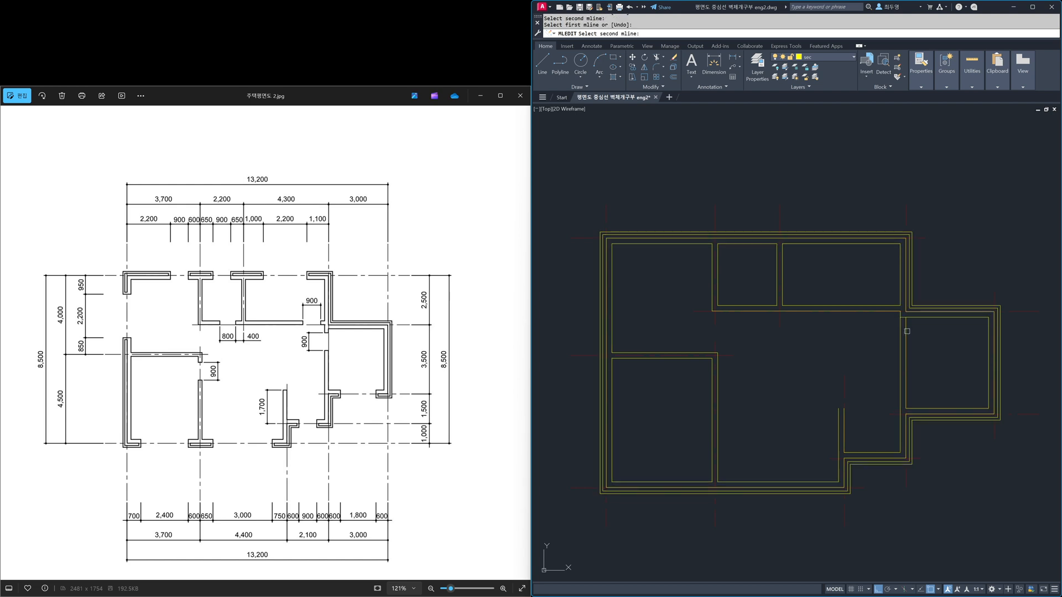
{"action": "left_click", "coordinate": [915, 317]}
{"action": "type", "text": "u"}
{"action": "key", "text": "Return"}
{"action": "key", "text": "Return"}
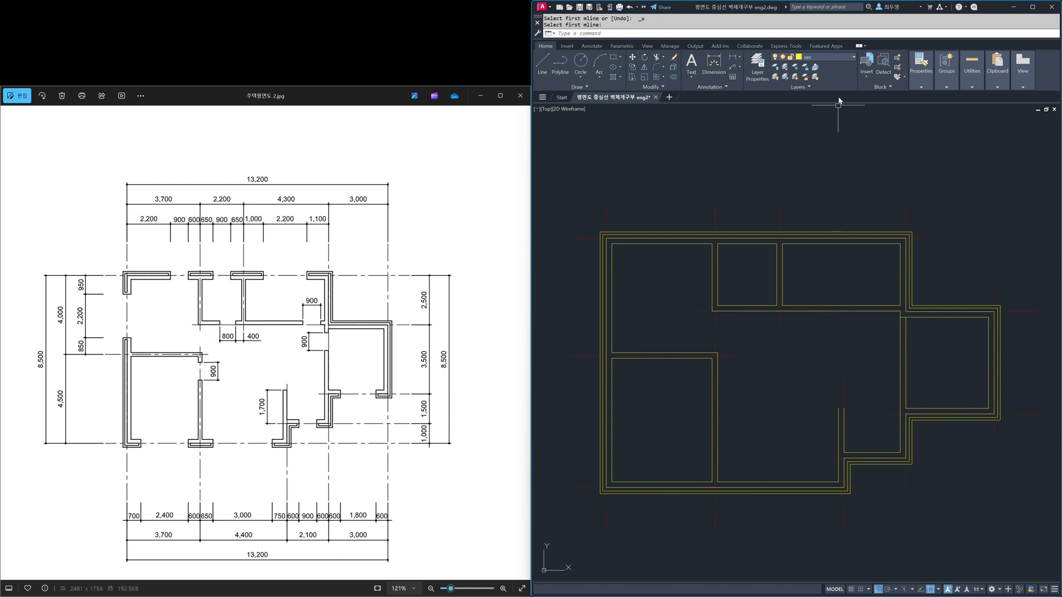
Step: Unlock the cen layer and turn object snap off
{"action": "left_click", "coordinate": [837, 58]}
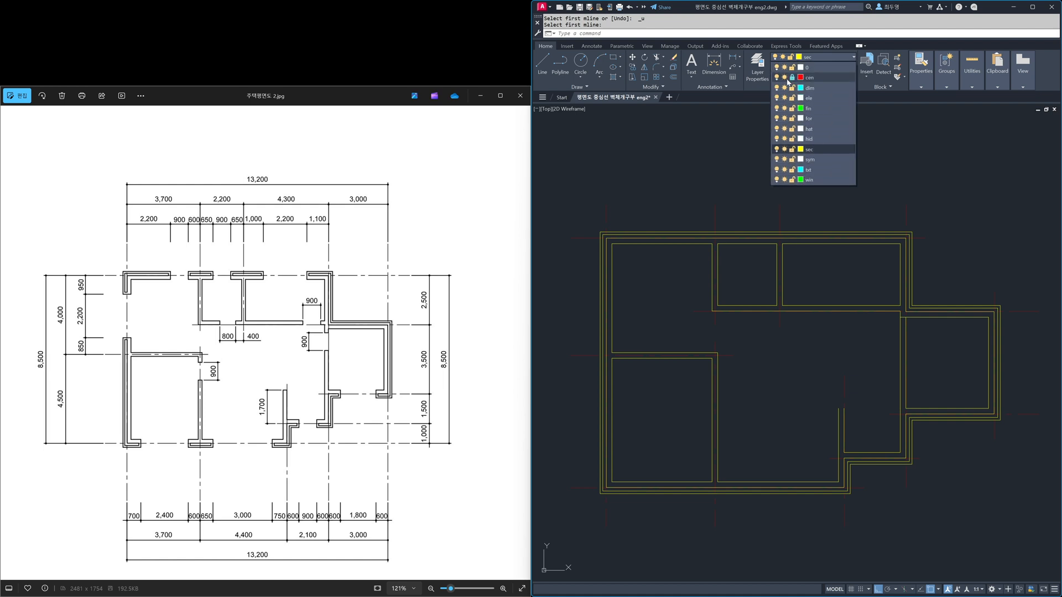
{"action": "left_click", "coordinate": [792, 78]}
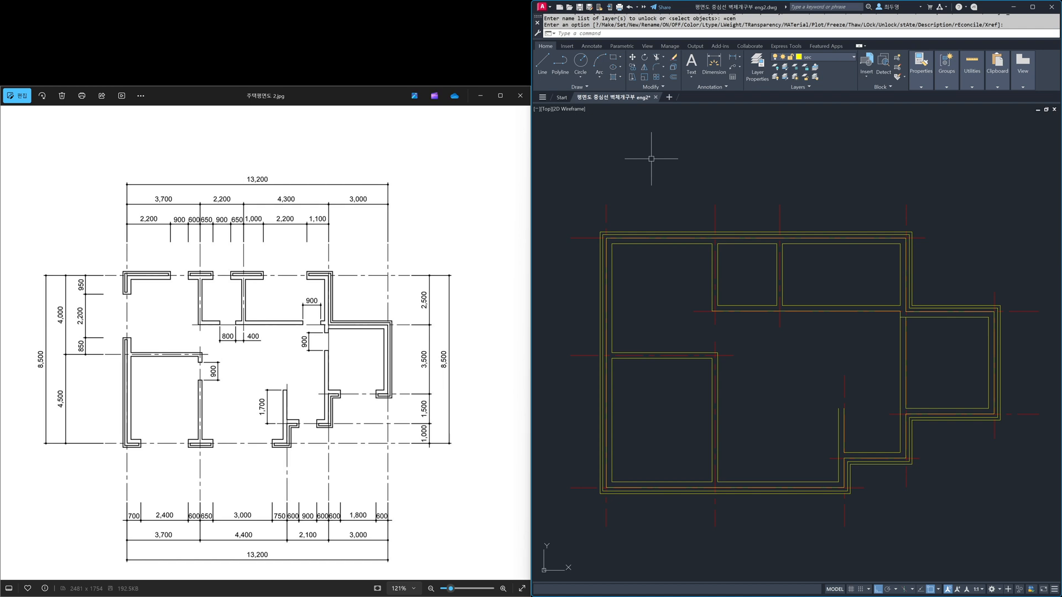
{"action": "key", "text": "Return"}
{"action": "key", "text": "F3"}
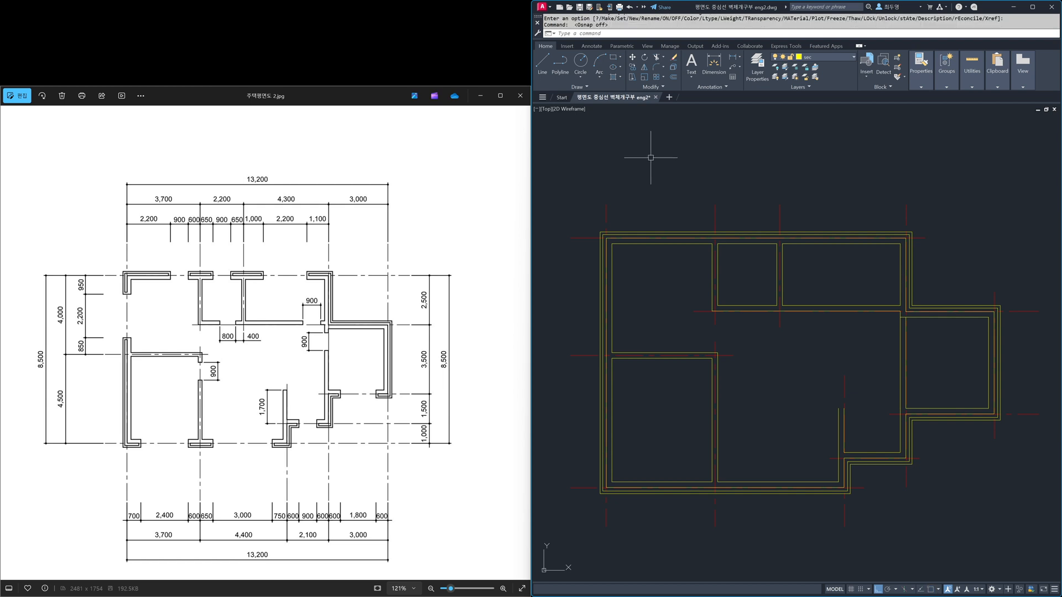
Step: Set Offset to use the current layer and offset the leftmost vertical centreline 2200 to the right
{"action": "type", "text": "o"}
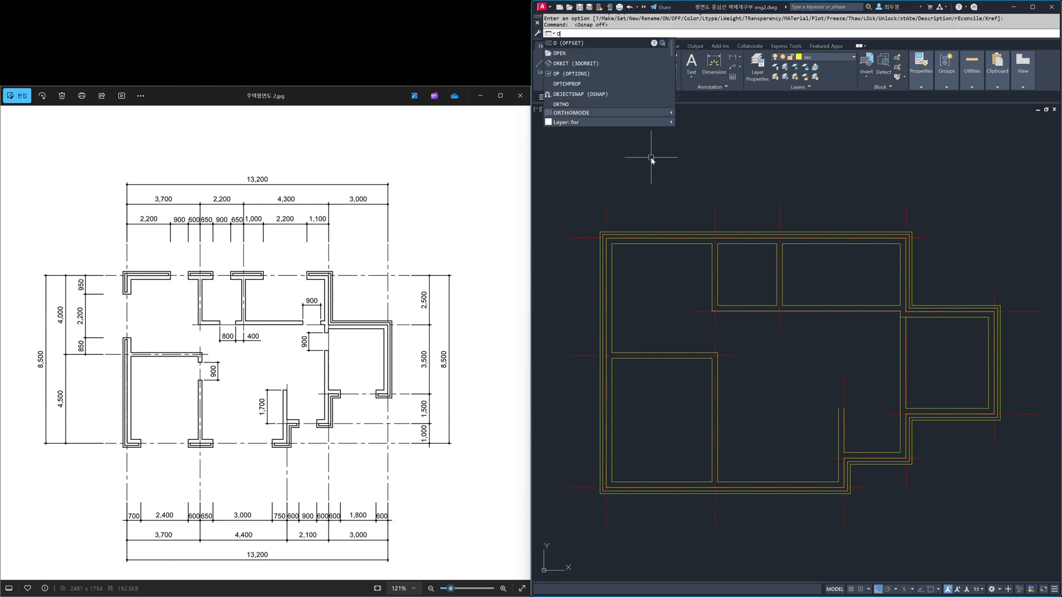
{"action": "key", "text": "Return"}
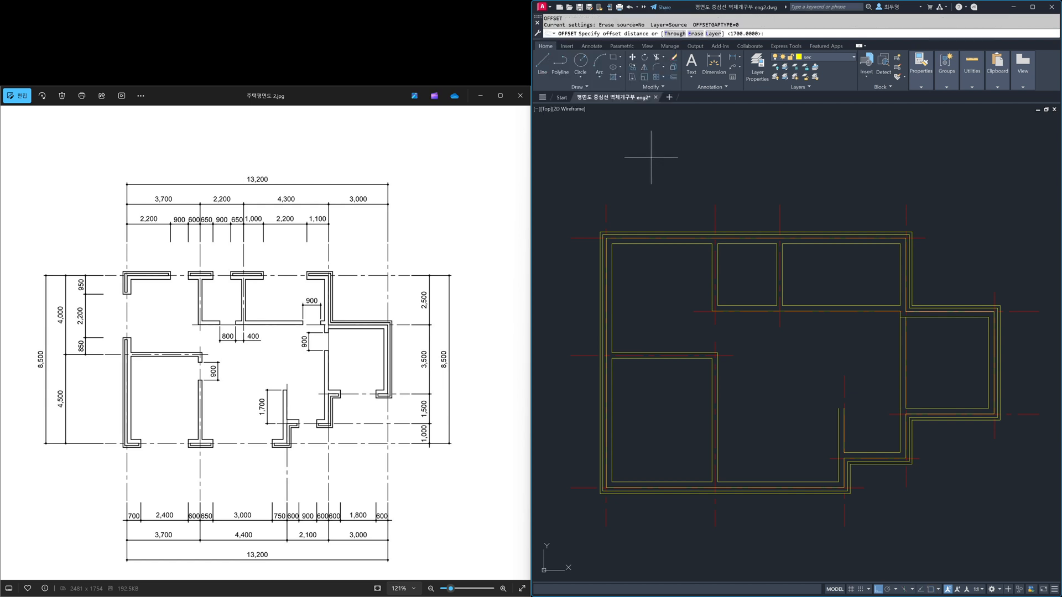
{"action": "left_click", "coordinate": [713, 33]}
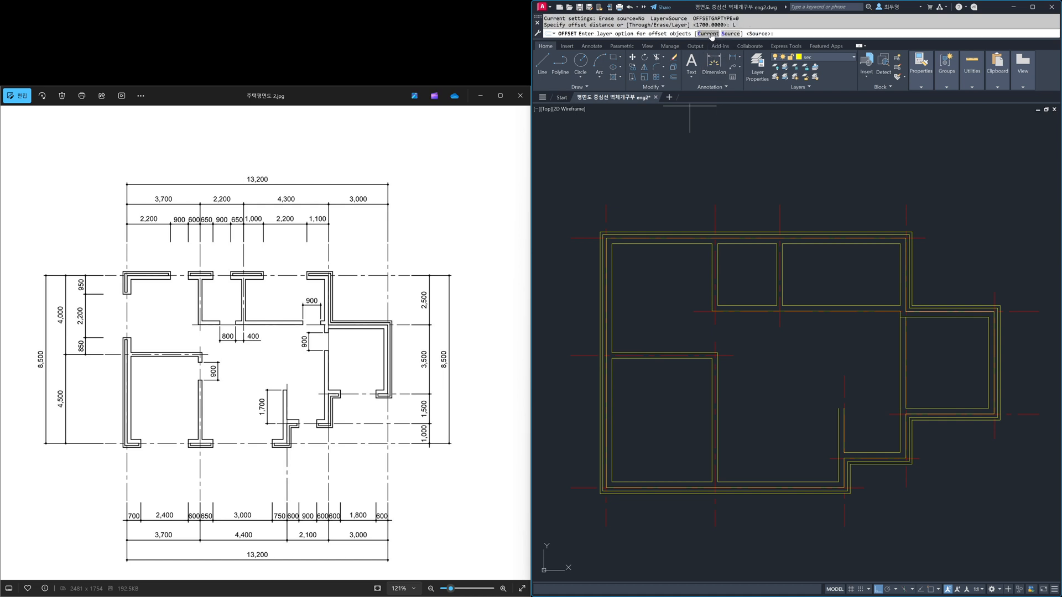
{"action": "left_click", "coordinate": [707, 33]}
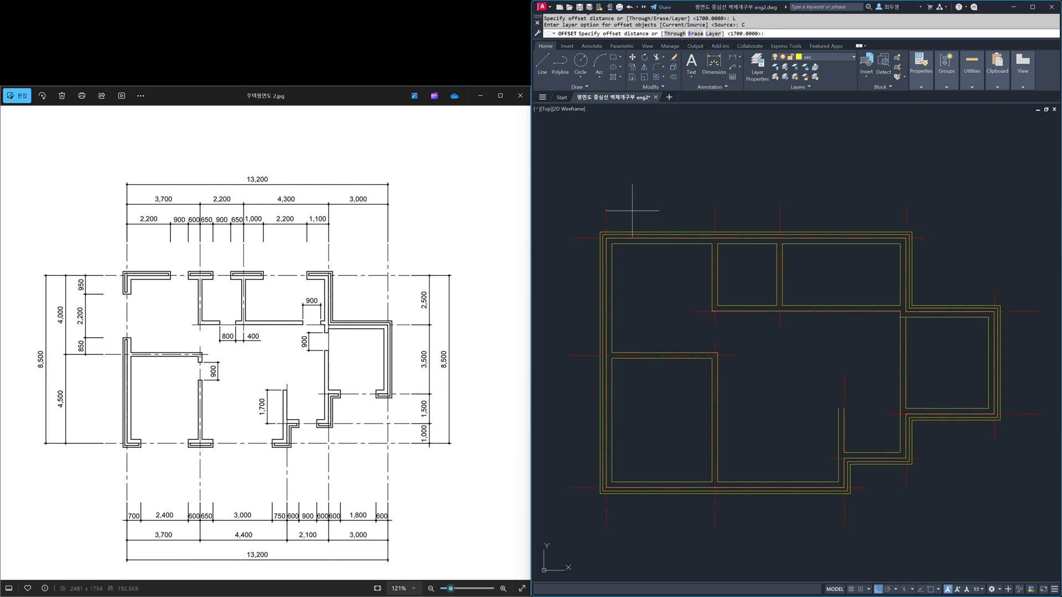
{"action": "key", "text": "Return"}
{"action": "left_click", "coordinate": [610, 218]}
{"action": "left_click", "coordinate": [633, 217]}
{"action": "key", "text": "Return"}
Step: Offset the new opening line 900 to the right to mark the next wall edge along the top wall
{"action": "key", "text": "Return"}
{"action": "type", "text": "900"}
{"action": "key", "text": "Return"}
{"action": "left_click", "coordinate": [670, 214]}
{"action": "left_click", "coordinate": [689, 216]}
{"action": "key", "text": "Return"}
Step: Offset the two centrelines of the small upper room 650 toward each other to mark its window opening
{"action": "key", "text": "Return"}
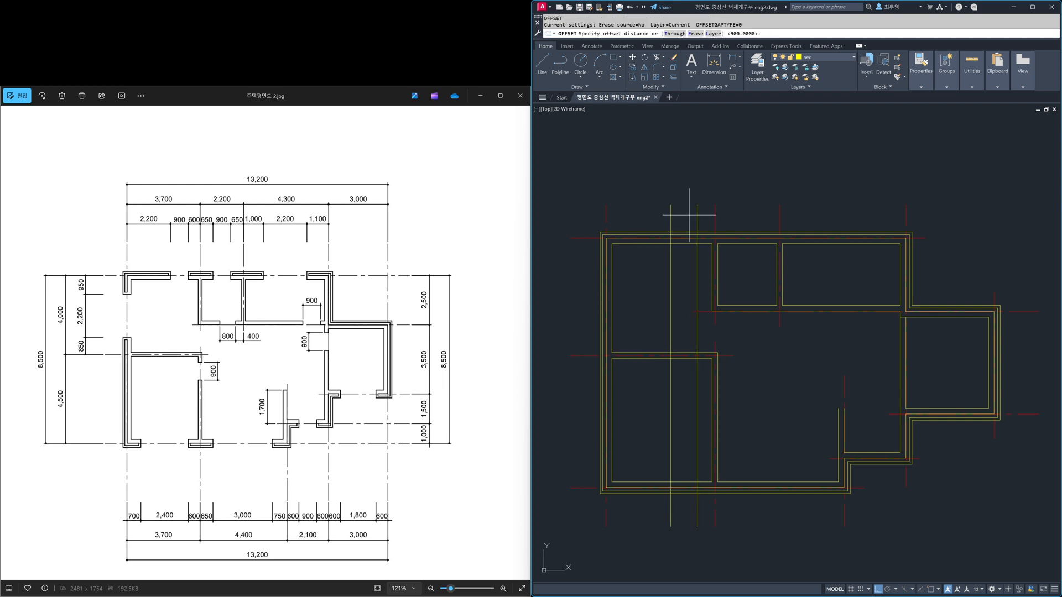
{"action": "key", "text": "Return"}
{"action": "left_click", "coordinate": [715, 215]}
{"action": "left_click", "coordinate": [739, 216]}
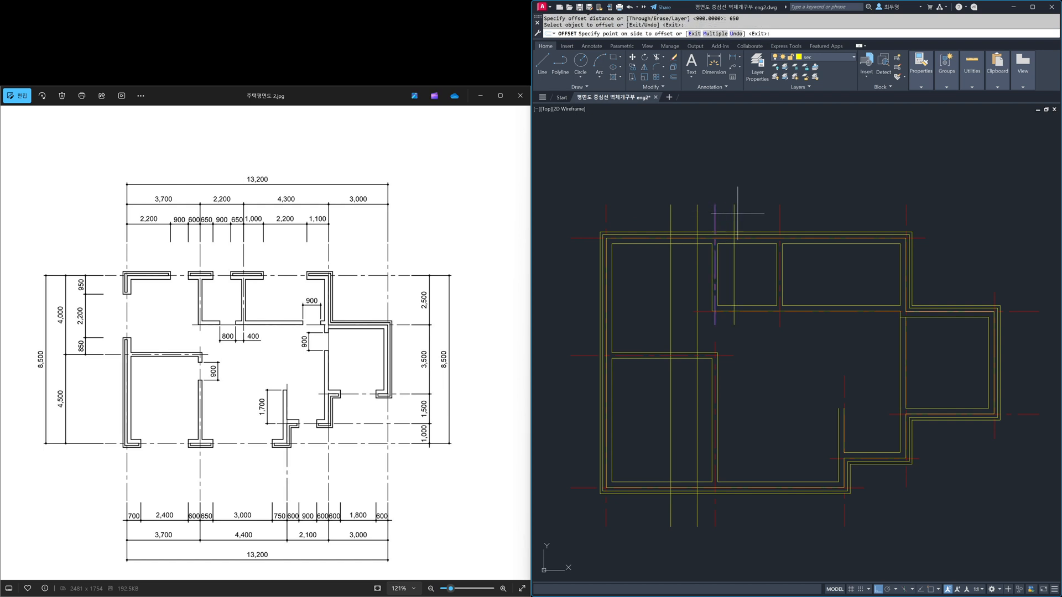
{"action": "left_click", "coordinate": [779, 213]}
{"action": "left_click", "coordinate": [755, 213]}
{"action": "key", "text": "Return"}
{"action": "key", "text": "Return"}
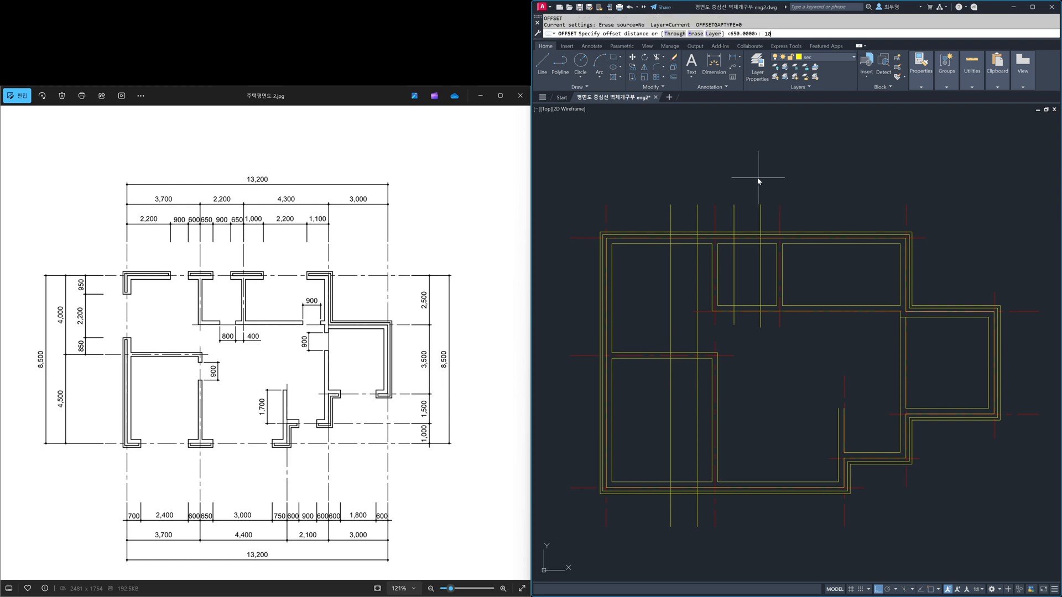
Step: Offset the small upper room's right centreline 1000 to the right
{"action": "key", "text": "Return"}
{"action": "left_click", "coordinate": [779, 209]}
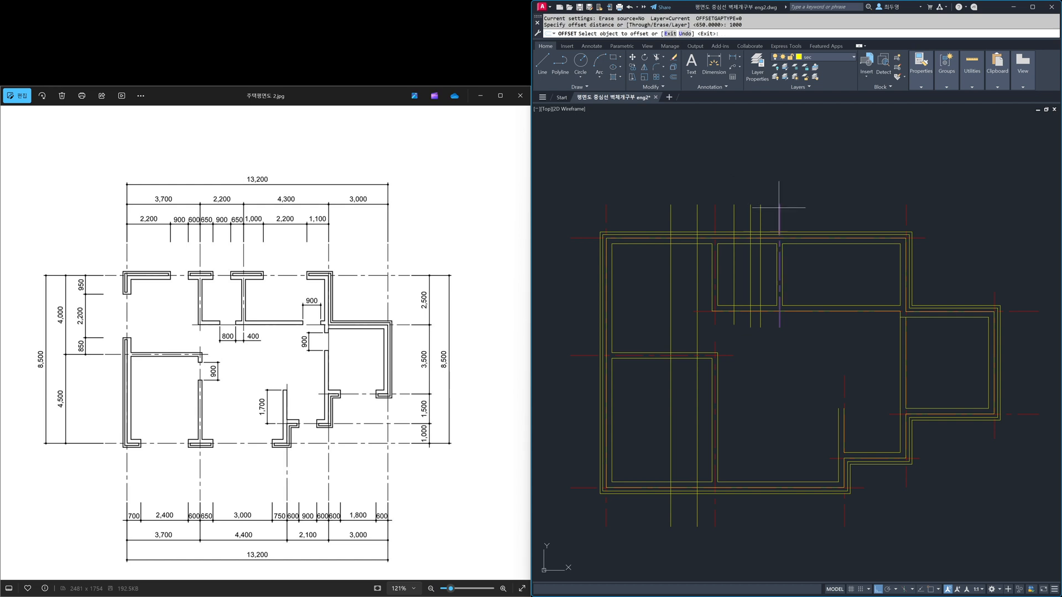
{"action": "left_click", "coordinate": [827, 209]}
{"action": "key", "text": "Return"}
Step: Offset the vertical centreline at the top wall's right corner 1100 to the left
{"action": "key", "text": "Return"}
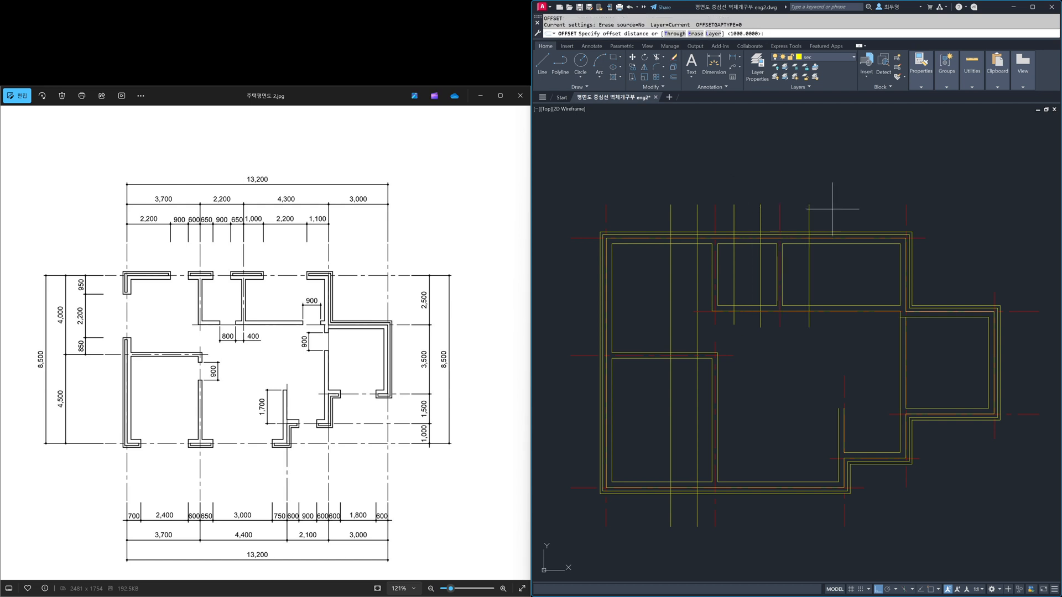
{"action": "type", "text": "1100"}
{"action": "key", "text": "Return"}
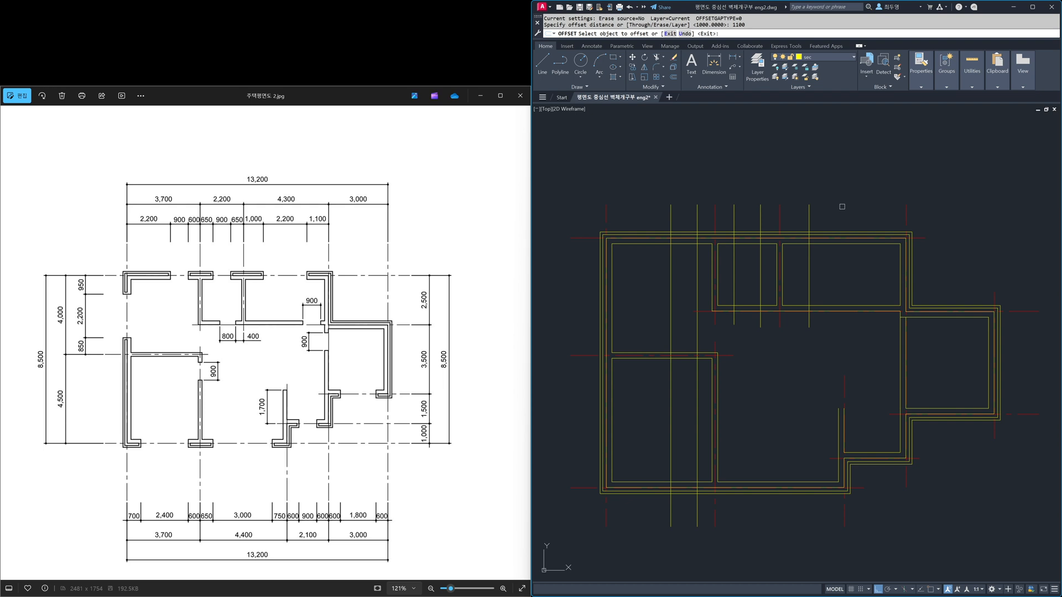
{"action": "left_click", "coordinate": [906, 213]}
{"action": "left_click", "coordinate": [852, 208]}
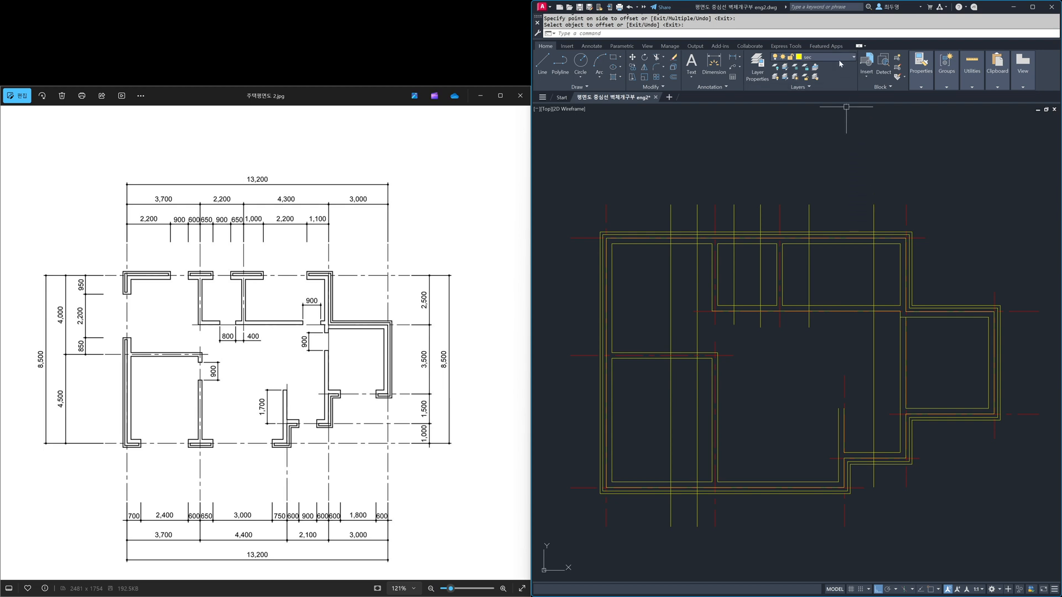
Step: Freeze the cen layer and stretch the lower ends of the two leftmost opening lines up to just inside the top wall
{"action": "left_click", "coordinate": [839, 59]}
{"action": "left_click", "coordinate": [785, 79]}
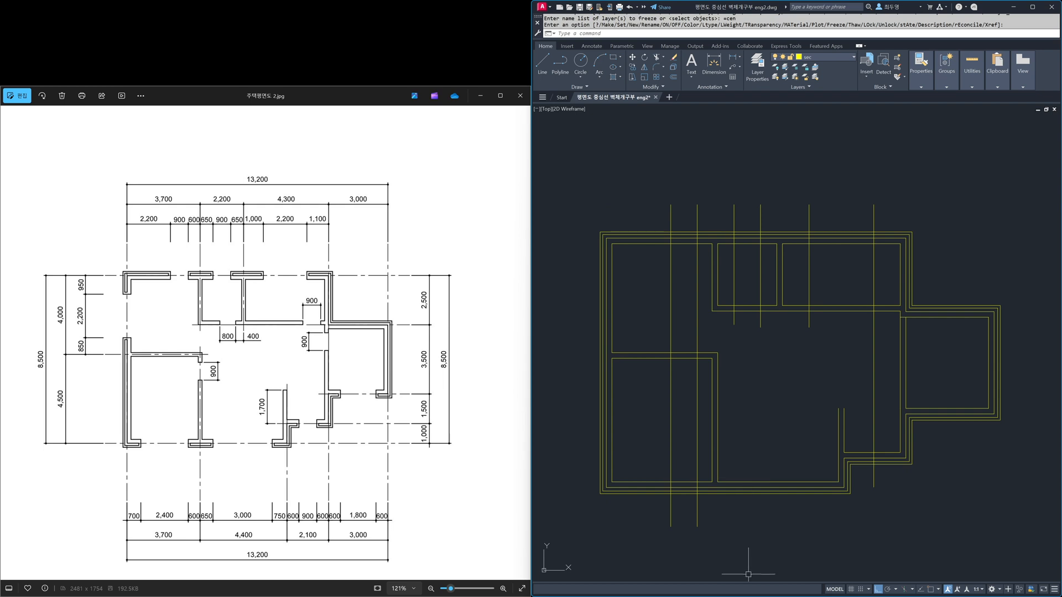
{"action": "type", "text": "s"}
{"action": "key", "text": "Return"}
{"action": "left_click", "coordinate": [739, 538]}
{"action": "left_click", "coordinate": [651, 512]}
{"action": "key", "text": "Return"}
{"action": "left_click", "coordinate": [651, 522]}
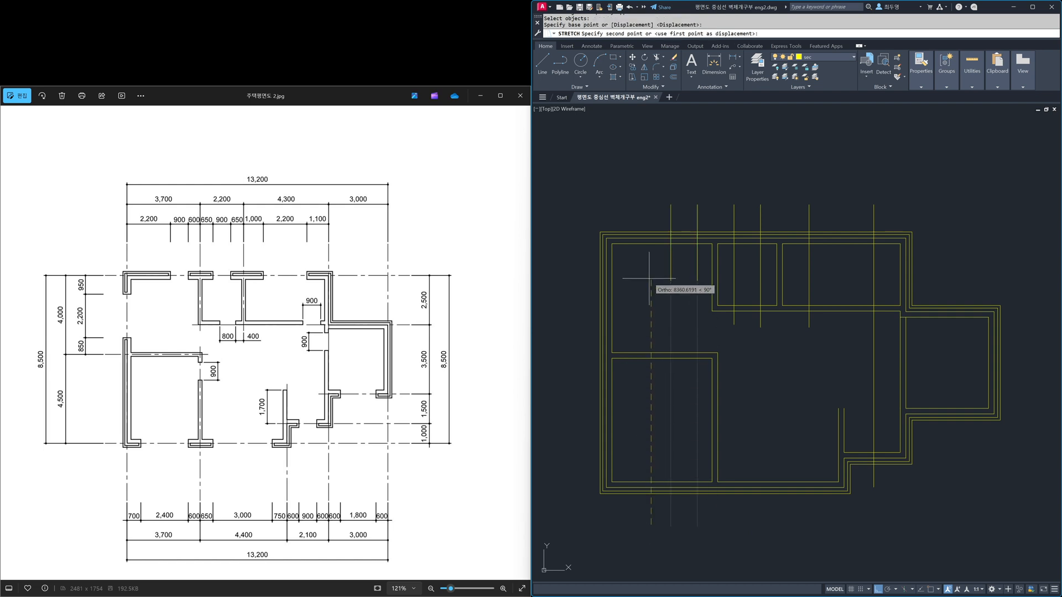
{"action": "left_click", "coordinate": [657, 254]}
Step: Stretch the lower ends of the three middle opening lines up to just below the top wall
{"action": "key", "text": "Return"}
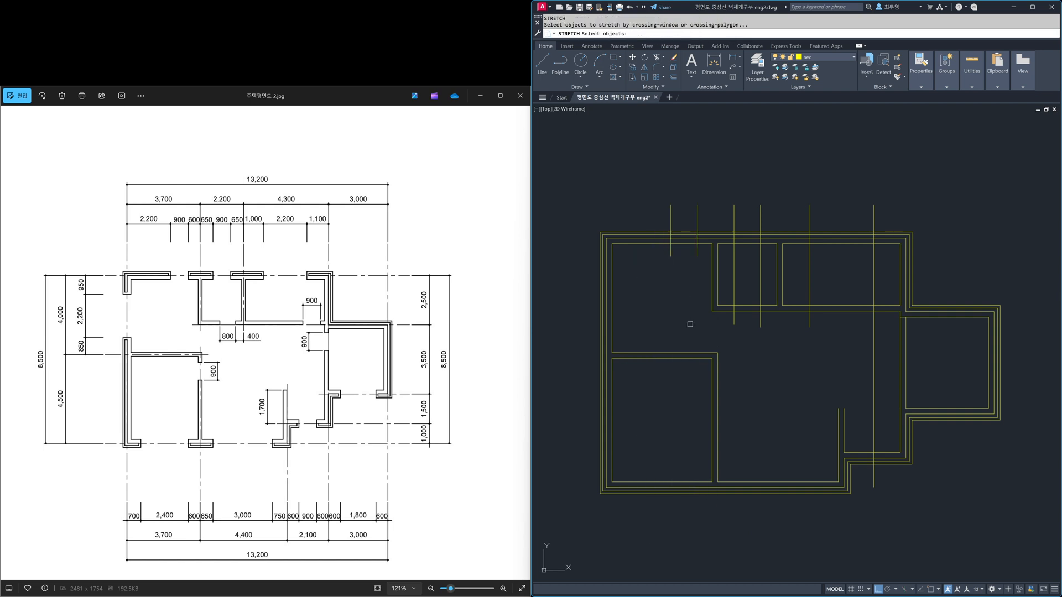
{"action": "left_click", "coordinate": [836, 343]}
{"action": "left_click", "coordinate": [719, 320]}
{"action": "key", "text": "Return"}
{"action": "left_click", "coordinate": [725, 326]}
{"action": "left_click", "coordinate": [736, 257]}
Step: Stretch the rightmost top opening line's lower end up to just inside the top wall
{"action": "key", "text": "Return"}
{"action": "left_click", "coordinate": [895, 501]}
{"action": "left_click", "coordinate": [841, 458]}
{"action": "key", "text": "Return"}
{"action": "left_click", "coordinate": [867, 487]}
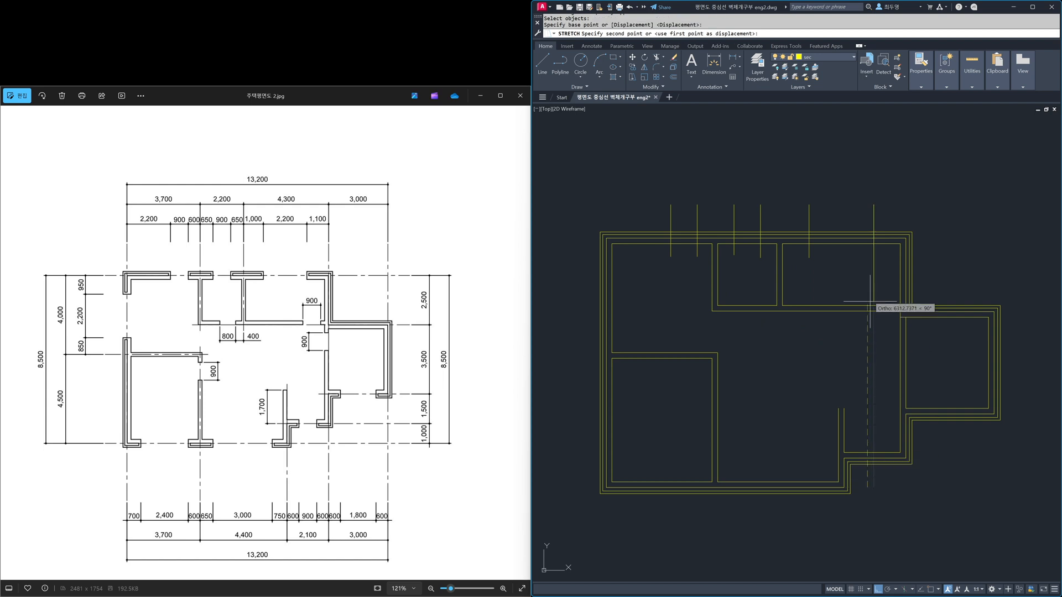
{"action": "left_click", "coordinate": [867, 259]}
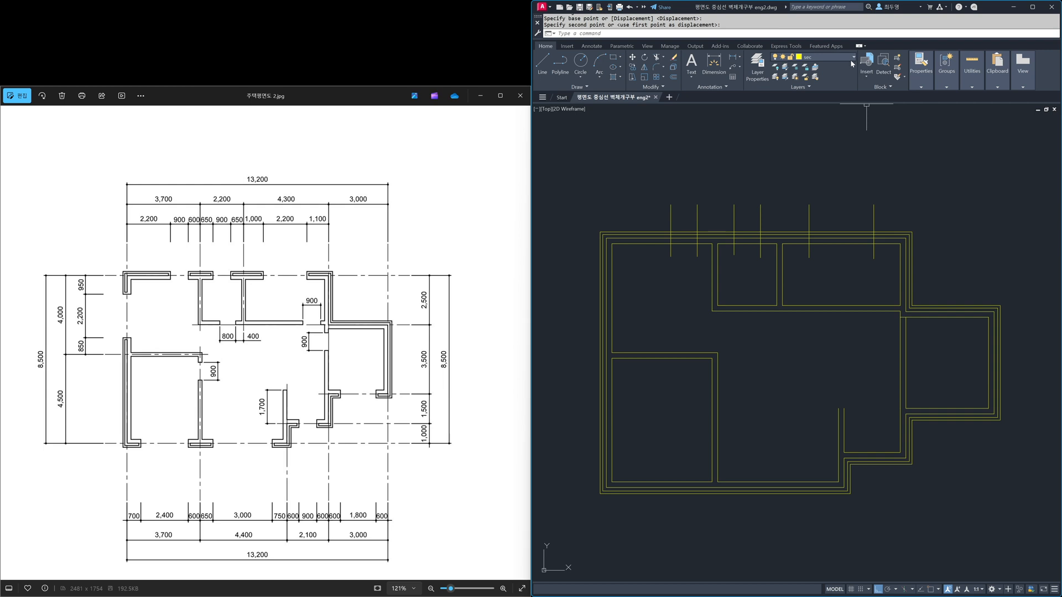
Step: Thaw the cen layer and offset the far-right vertical centreline 600 to the left
{"action": "left_click", "coordinate": [854, 57]}
{"action": "left_click", "coordinate": [785, 81]}
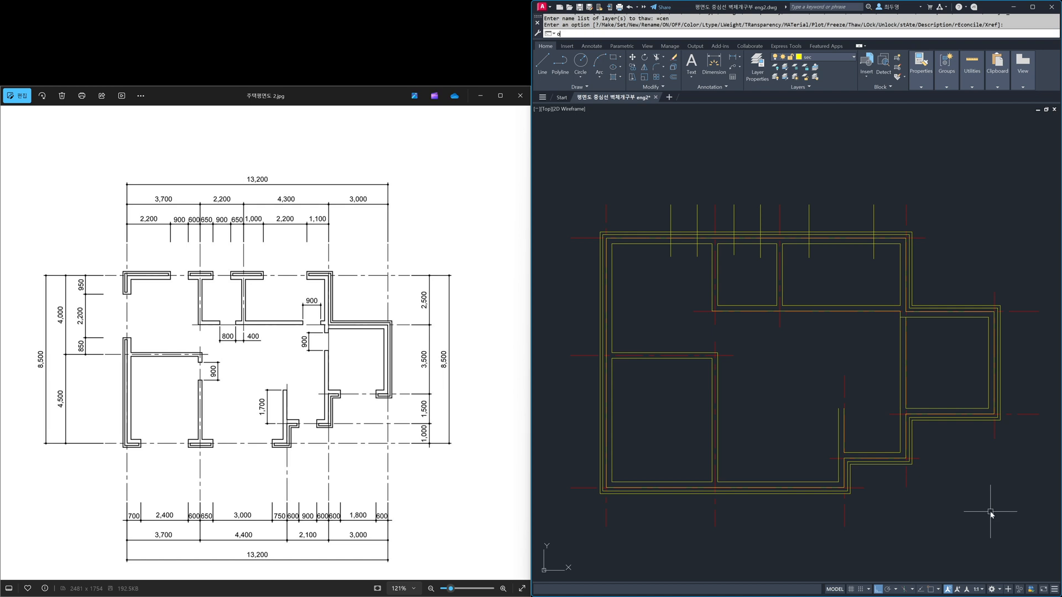
{"action": "key", "text": "Return"}
{"action": "type", "text": "600"}
{"action": "key", "text": "Return"}
{"action": "left_click", "coordinate": [994, 420]}
{"action": "left_click", "coordinate": [980, 443]}
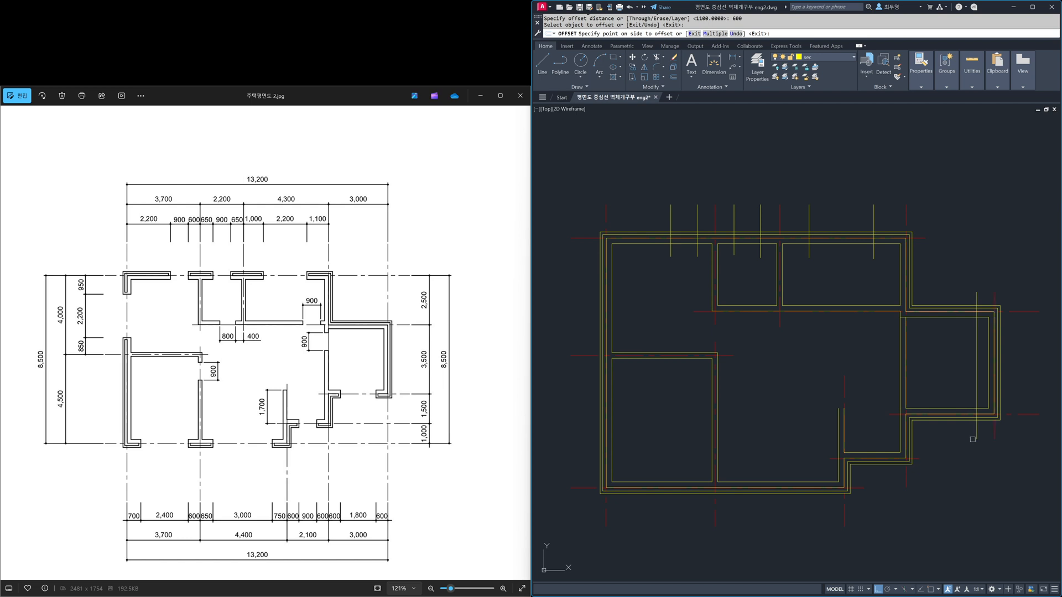
Step: Offset the main right vertical centreline 600 to both sides and the lower step's vertical centreline 600 to the right
{"action": "left_click", "coordinate": [907, 482]}
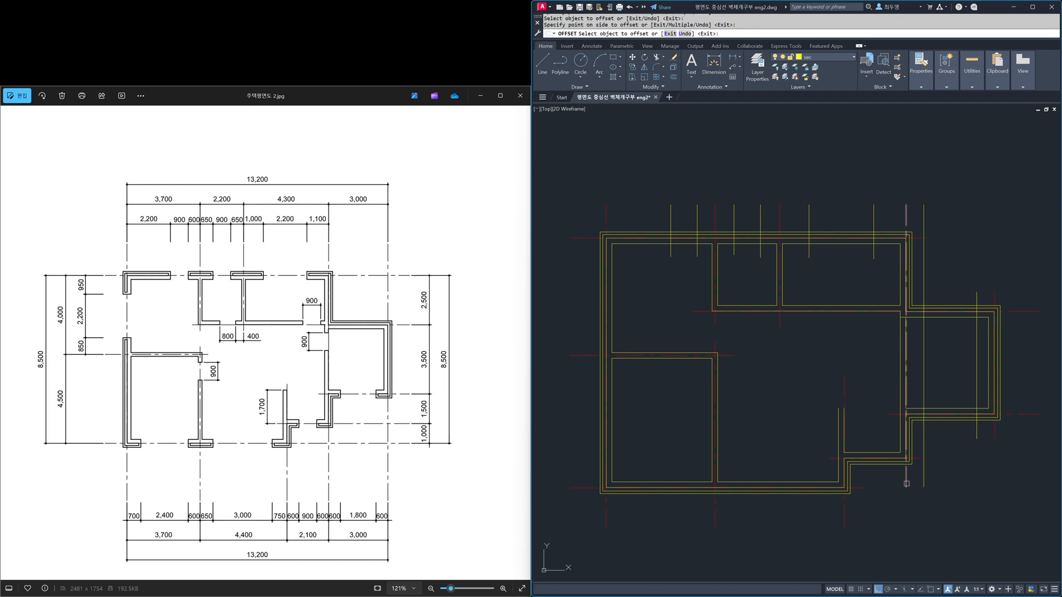
{"action": "left_click", "coordinate": [884, 485]}
{"action": "left_click", "coordinate": [845, 520]}
{"action": "left_click", "coordinate": [892, 525]}
{"action": "key", "text": "Return"}
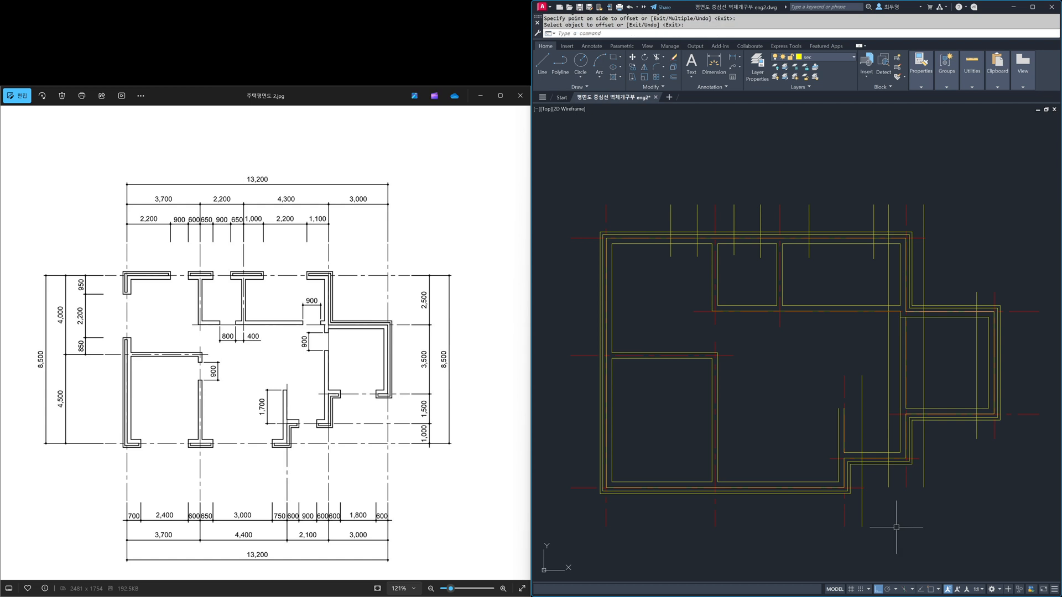
Step: Offset the lower step's vertical centreline 750 to the left
{"action": "key", "text": "Return"}
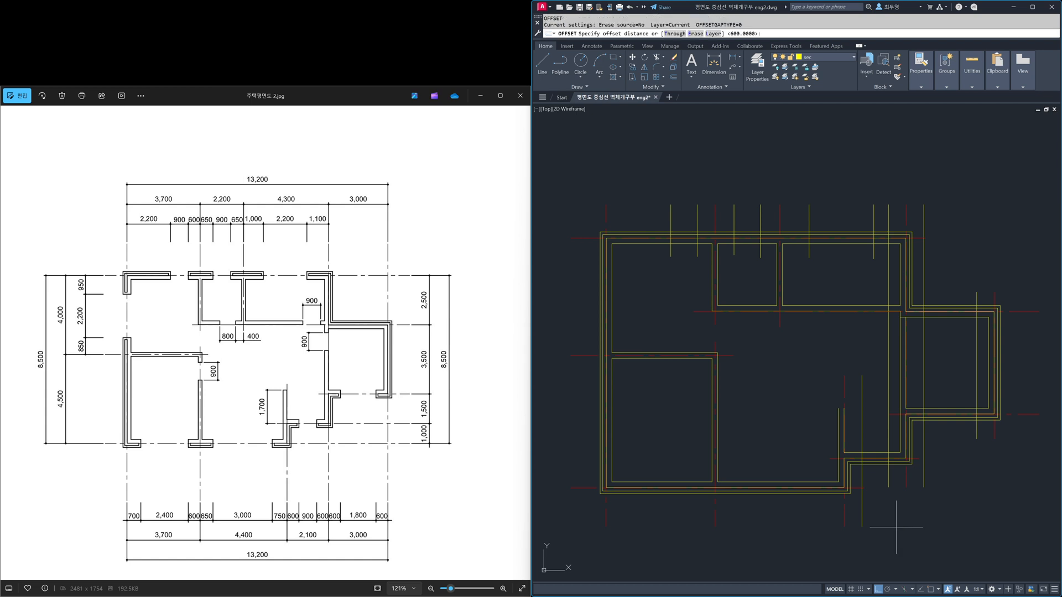
{"action": "key", "text": "Return"}
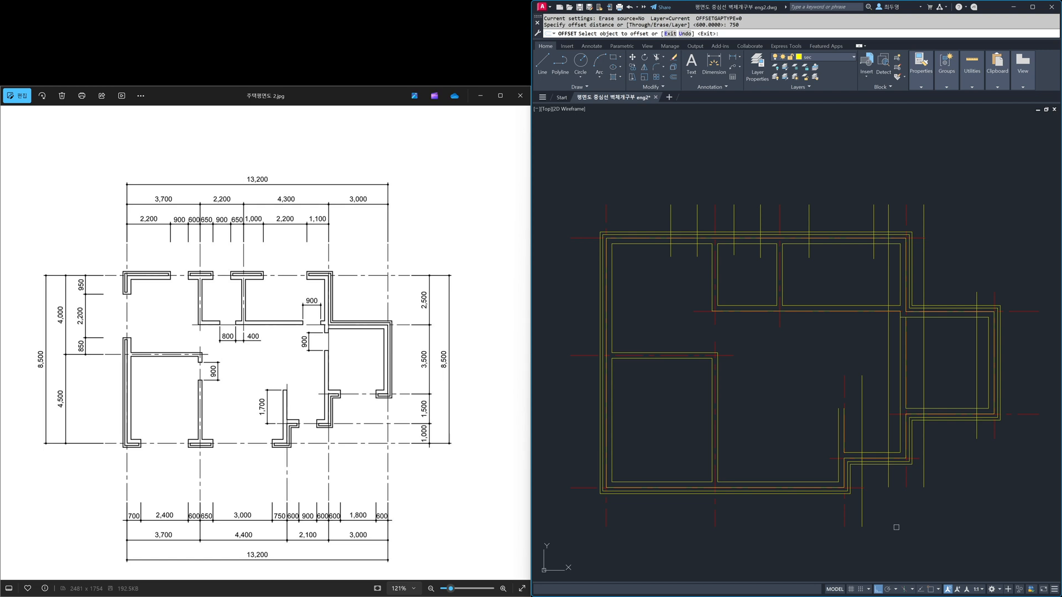
{"action": "left_click", "coordinate": [843, 521]}
{"action": "left_click", "coordinate": [784, 520]}
{"action": "key", "text": "Return"}
Step: Offset the lower-left room's right-hand vertical centreline 650 to the right
{"action": "key", "text": "Return"}
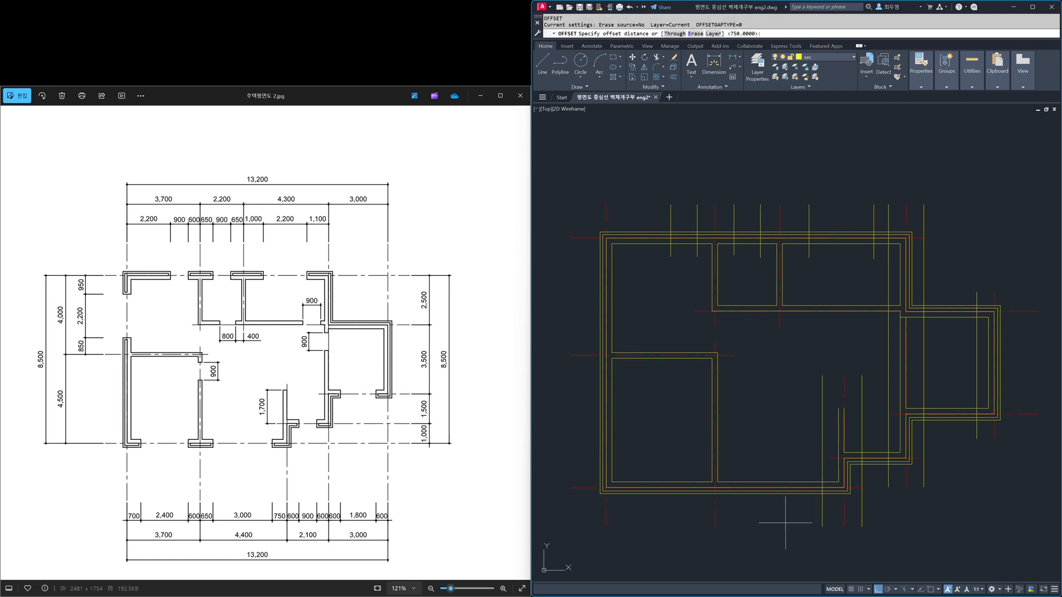
{"action": "type", "text": "650"}
{"action": "key", "text": "Return"}
{"action": "left_click", "coordinate": [720, 527]}
{"action": "left_click", "coordinate": [745, 531]}
Step: Offset the lower-left room's right-hand vertical centreline 600 to the left
{"action": "key", "text": "Return"}
{"action": "key", "text": "Return"}
{"action": "type", "text": "600"}
{"action": "key", "text": "Return"}
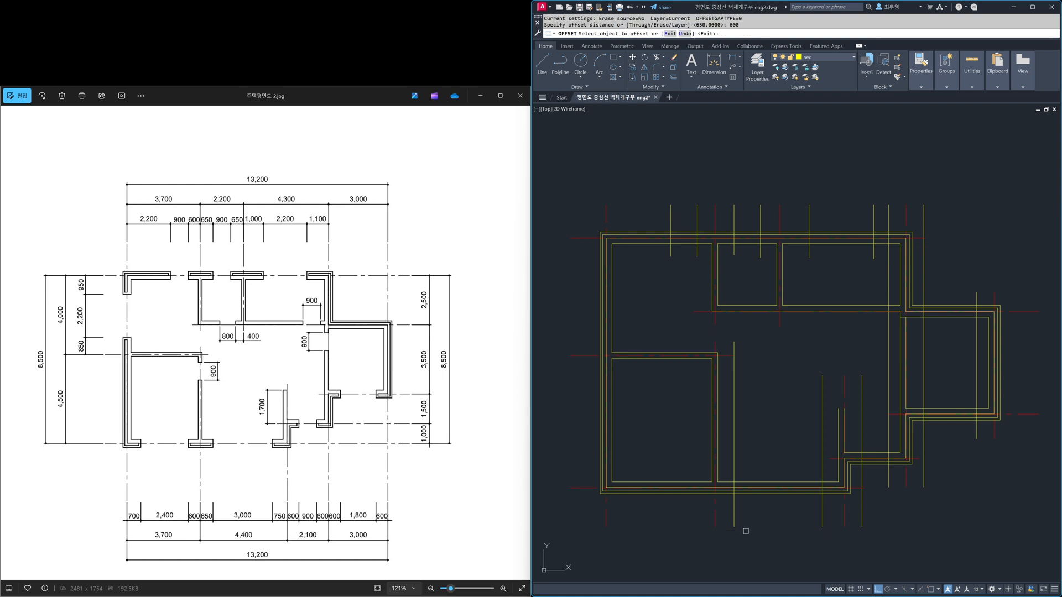
{"action": "left_click", "coordinate": [733, 518]}
{"action": "left_click", "coordinate": [687, 510]}
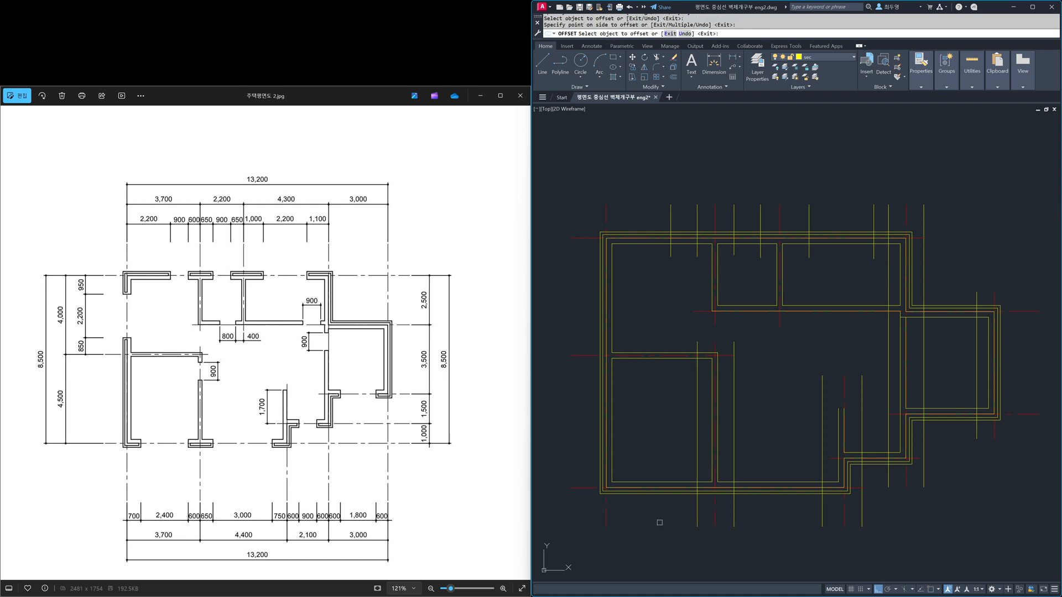
{"action": "key", "text": "Return"}
{"action": "key", "text": "Return"}
Step: Offset the leftmost vertical centreline 700 to the right for the bottom wall opening
{"action": "type", "text": "70"}
{"action": "key", "text": "Return"}
{"action": "left_click", "coordinate": [606, 518]}
{"action": "left_click", "coordinate": [610, 518]}
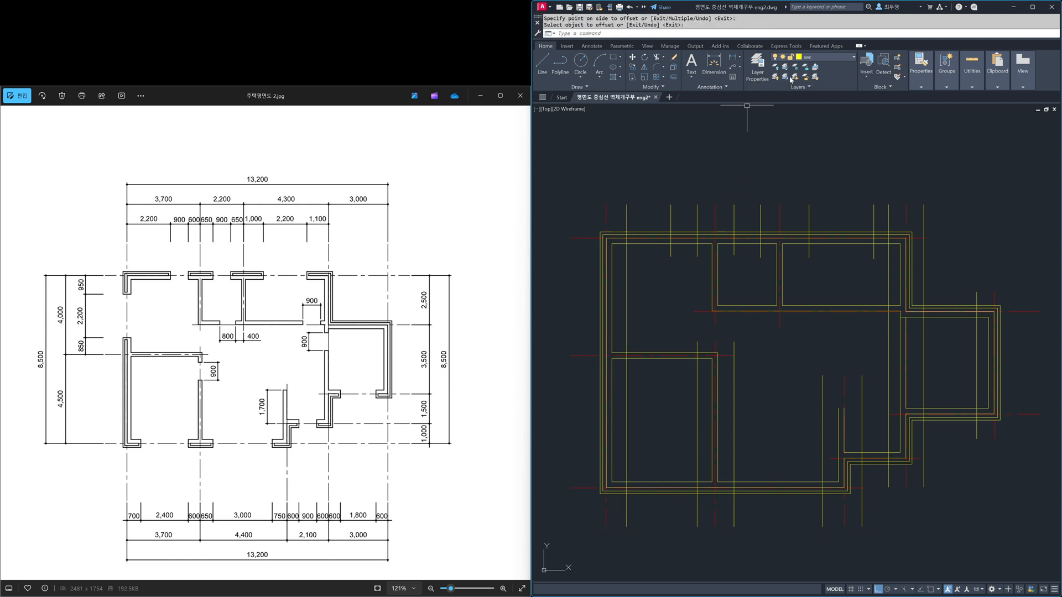
Step: Freeze the cen layer and shorten the two opening lines in the lower-left room down to just above the bottom wall
{"action": "left_click", "coordinate": [836, 61]}
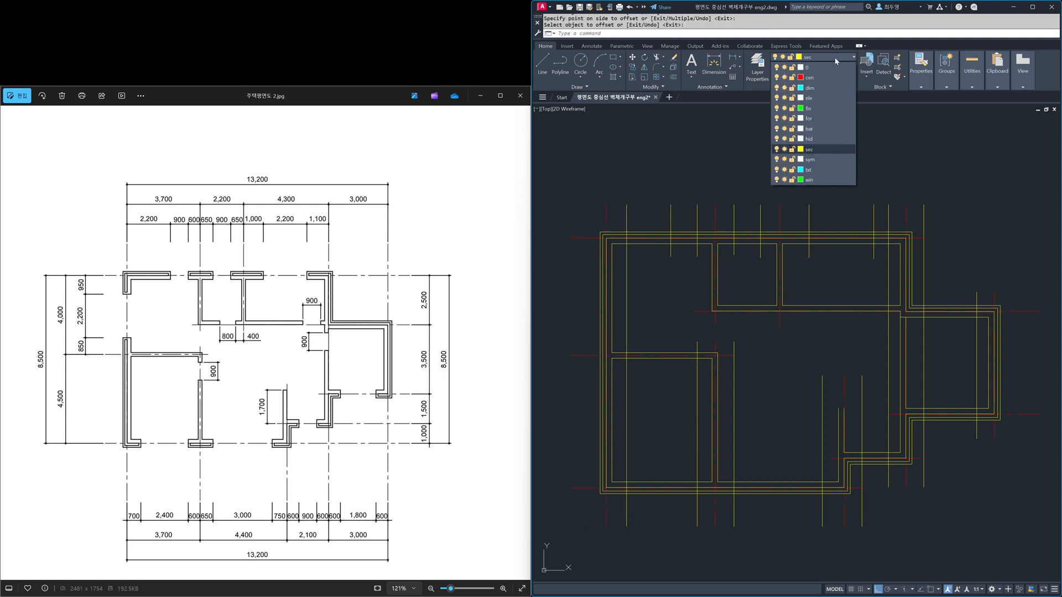
{"action": "left_click", "coordinate": [784, 78]}
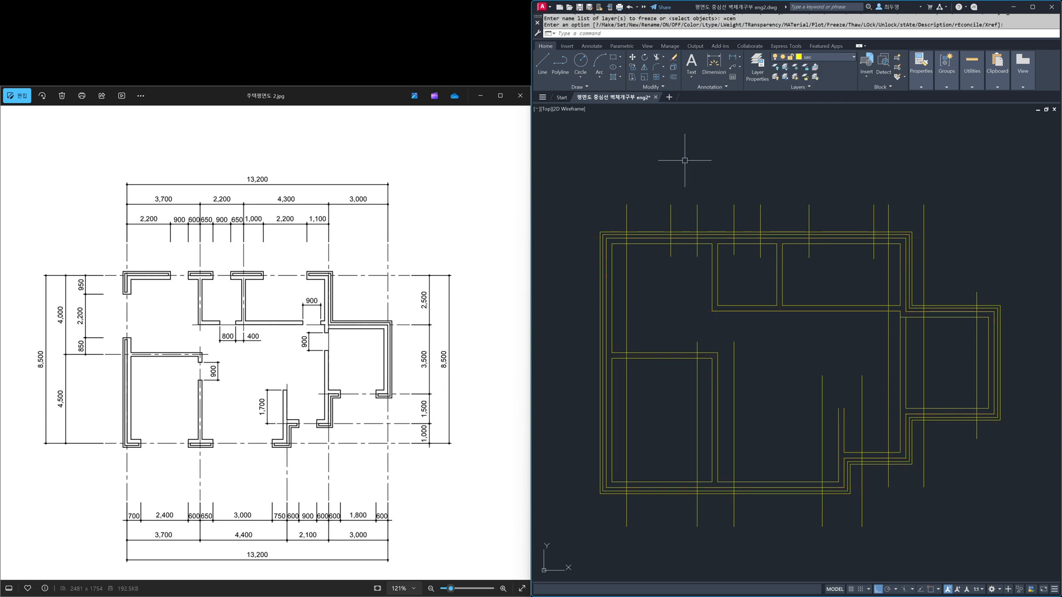
{"action": "left_click", "coordinate": [627, 205]}
{"action": "left_click", "coordinate": [627, 204]}
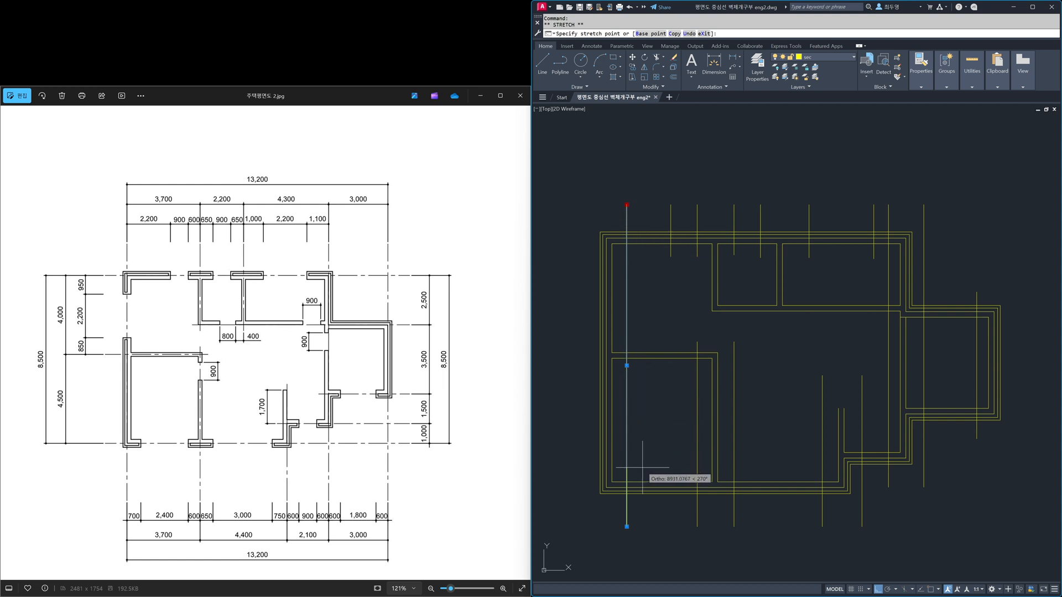
{"action": "left_click", "coordinate": [697, 354]}
{"action": "left_click", "coordinate": [697, 341]}
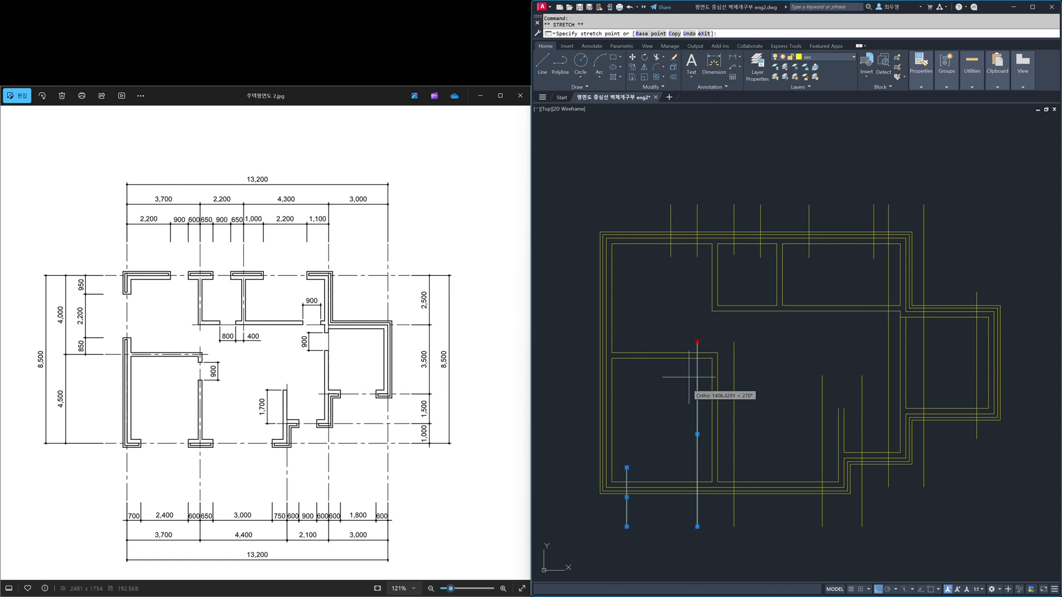
{"action": "left_click", "coordinate": [680, 464]}
{"action": "key", "text": "Escape"}
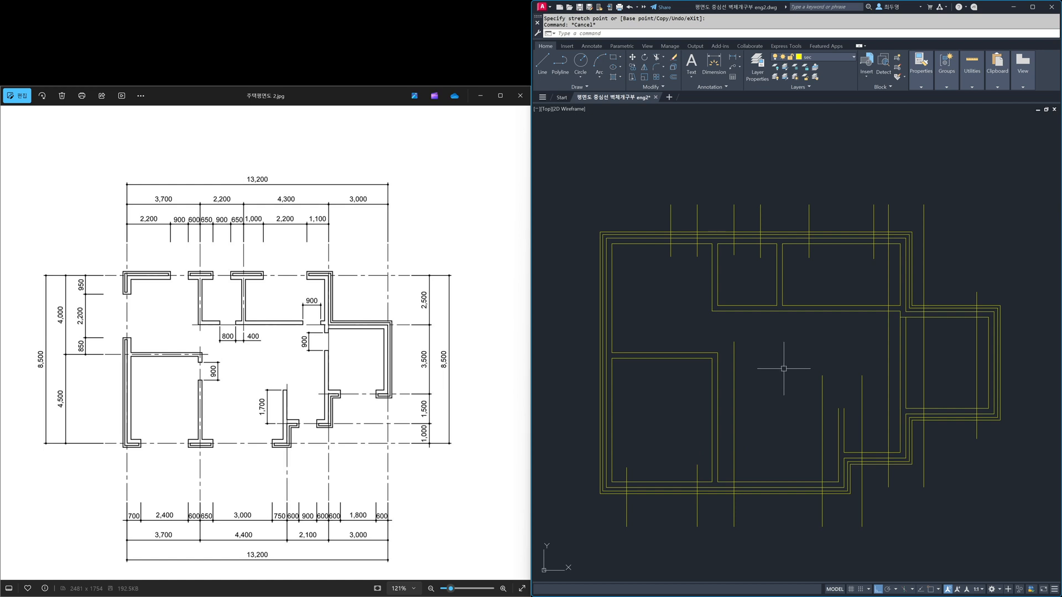
Step: Shorten the opening line just right of the lower-left room down to just above the bottom wall
{"action": "left_click", "coordinate": [734, 360]}
{"action": "left_click", "coordinate": [734, 342]}
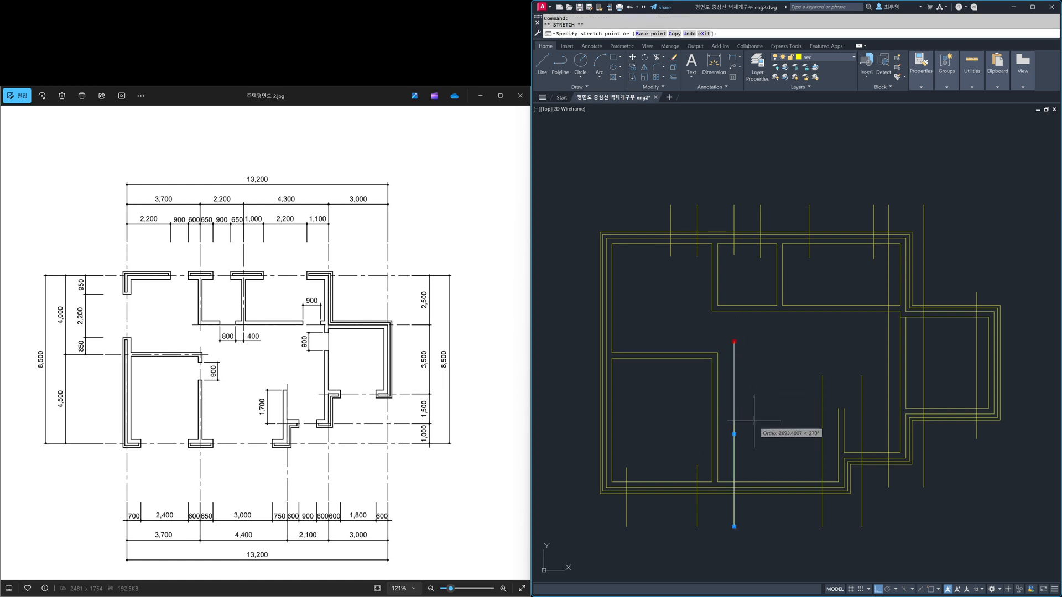
{"action": "left_click", "coordinate": [750, 464]}
{"action": "key", "text": "Escape"}
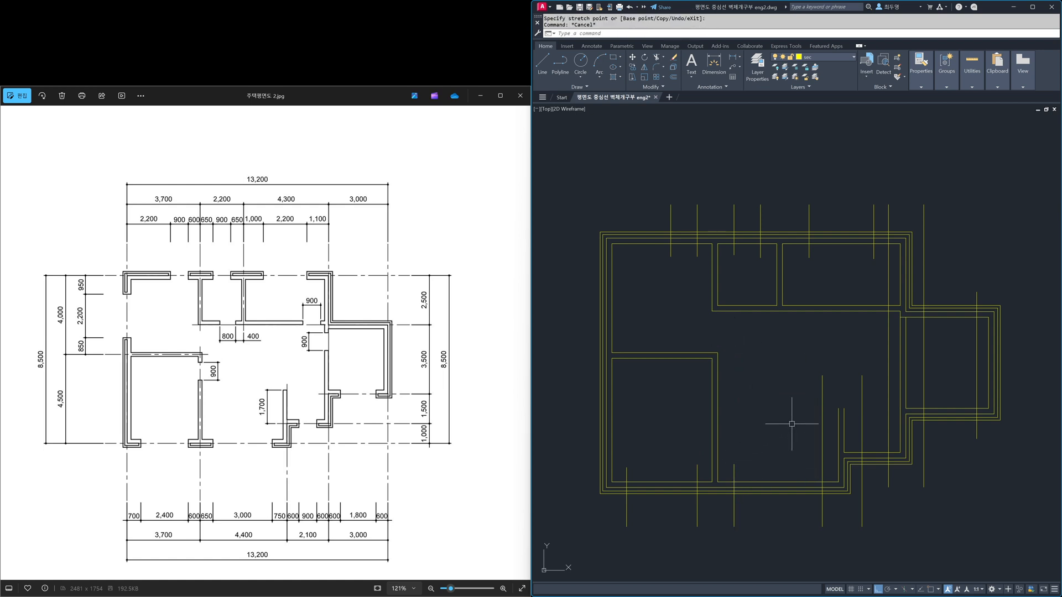
Step: Stretch the upper ends of the two opening lines beside the short lower partition down to near the bottom walls
{"action": "type", "text": "s"}
{"action": "key", "text": "Return"}
{"action": "left_click", "coordinate": [876, 386]}
{"action": "left_click", "coordinate": [808, 360]}
{"action": "key", "text": "Return"}
{"action": "left_click", "coordinate": [806, 374]}
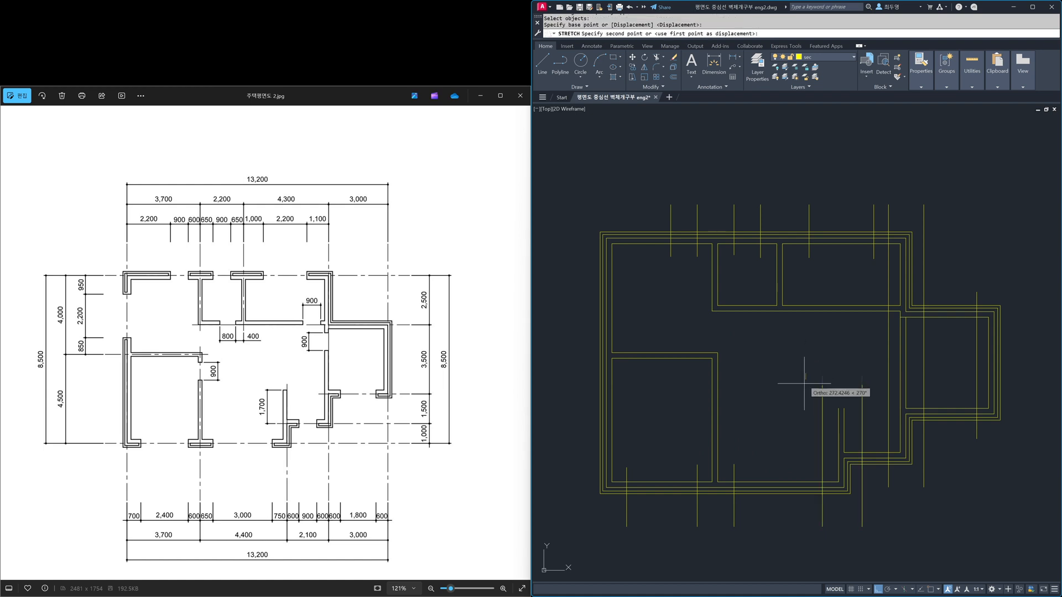
{"action": "left_click", "coordinate": [806, 441]}
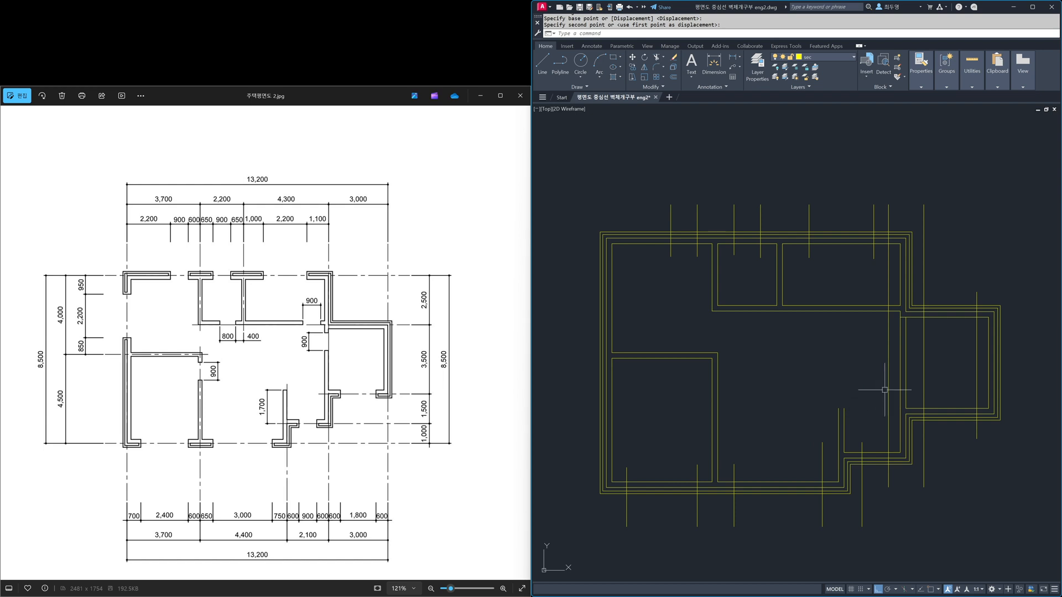
Step: Shorten the upper end of the remaining long opening line at the entrance down to just above the entrance's bottom wall
{"action": "left_click", "coordinate": [889, 354]}
{"action": "left_click", "coordinate": [888, 204]}
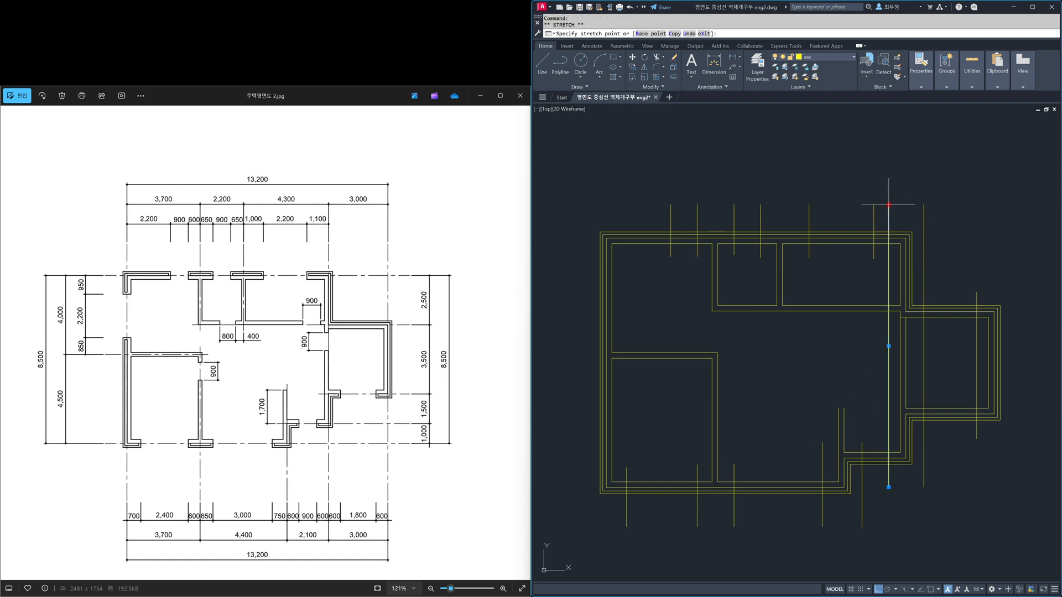
{"action": "left_click", "coordinate": [889, 442]}
Step: Shorten the two opening lines across the right room's bottom wall so their upper ends sit just above that wall
{"action": "left_click", "coordinate": [924, 241]}
{"action": "left_click", "coordinate": [924, 205]}
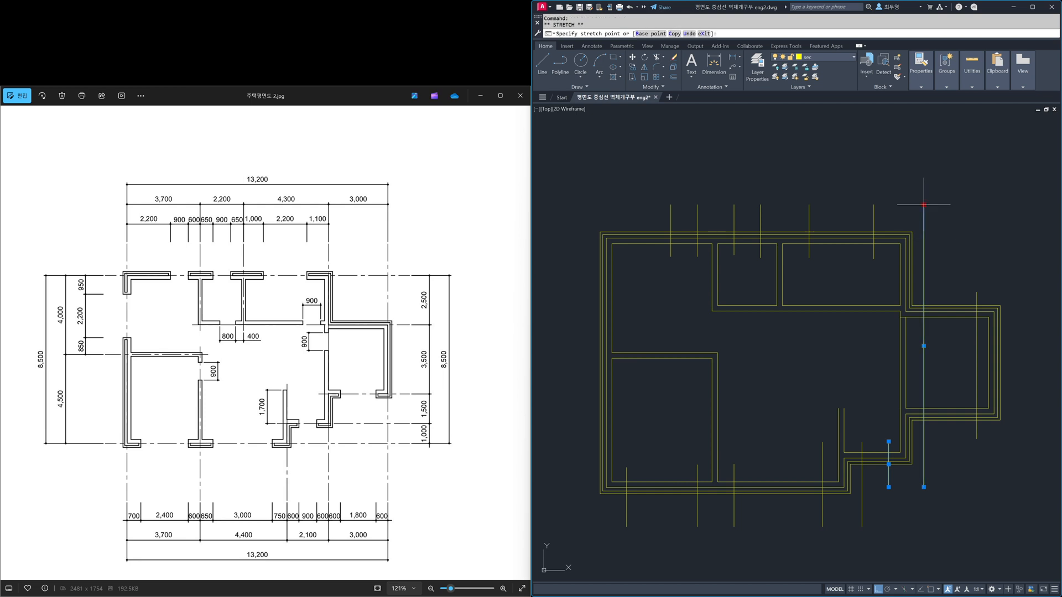
{"action": "left_click", "coordinate": [935, 397]}
{"action": "left_click", "coordinate": [977, 343]}
{"action": "left_click", "coordinate": [977, 292]}
{"action": "left_click", "coordinate": [976, 396]}
{"action": "key", "text": "Escape"}
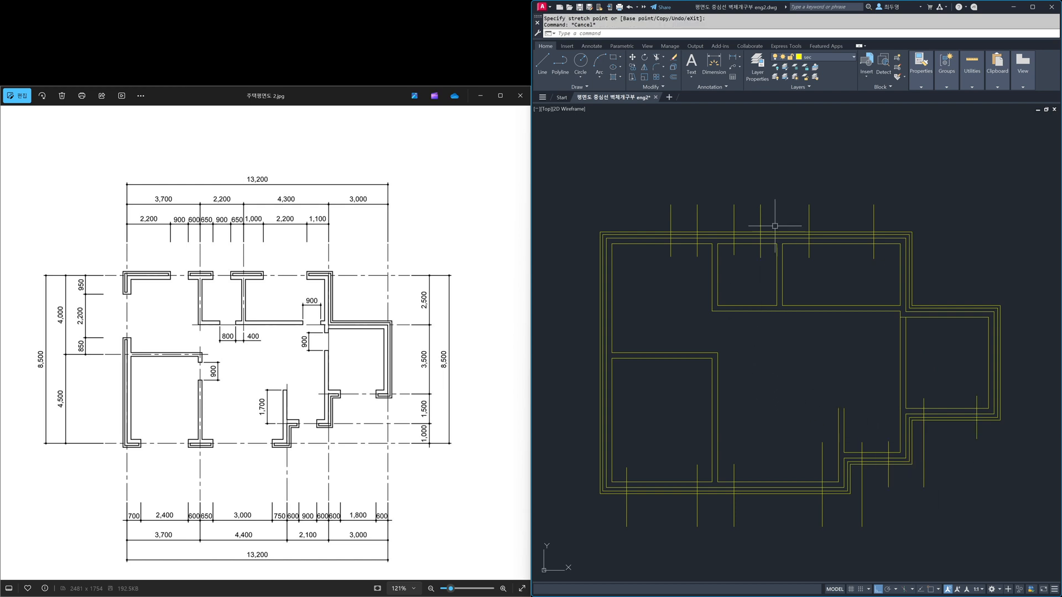
Step: Thaw the cen layer and offset the topmost horizontal centreline 950 downward for the left wall opening
{"action": "left_click", "coordinate": [839, 58]}
{"action": "left_click", "coordinate": [784, 78]}
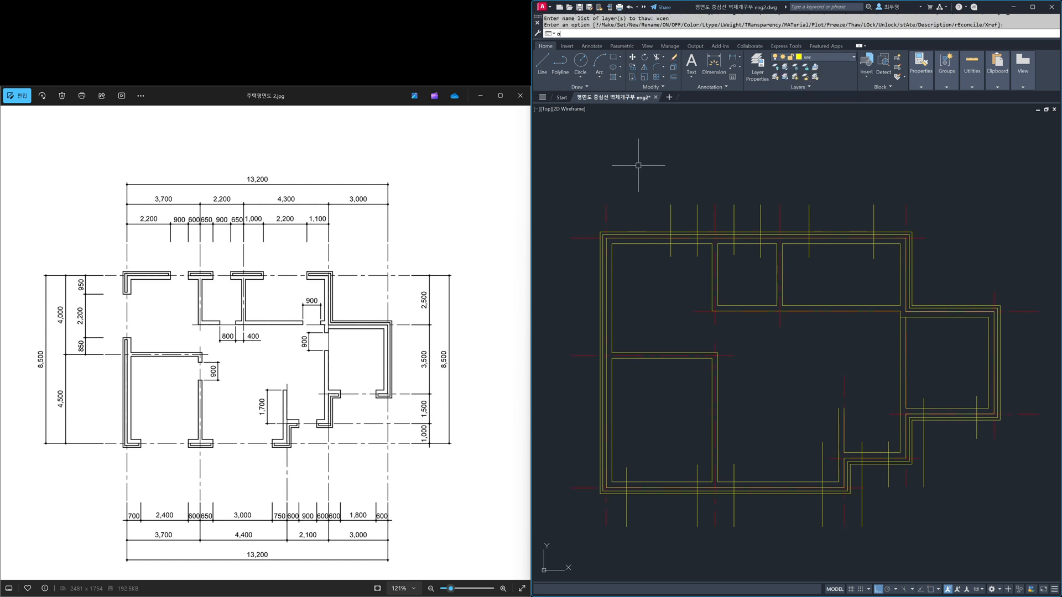
{"action": "type", "text": "o"}
{"action": "key", "text": "space"}
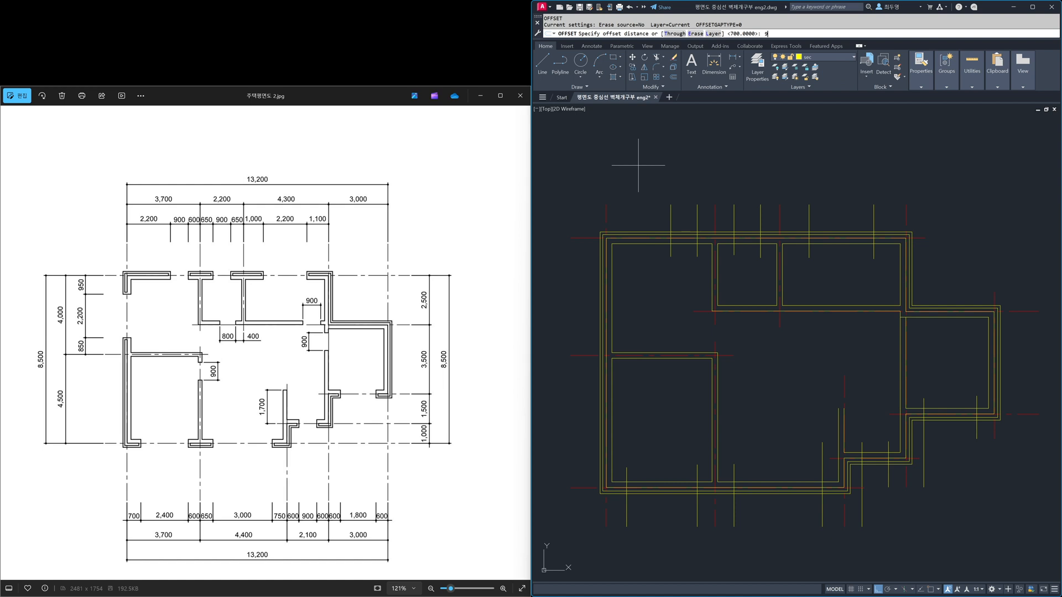
{"action": "type", "text": "950"}
{"action": "key", "text": "space"}
{"action": "left_click", "coordinate": [587, 238]}
{"action": "left_click", "coordinate": [577, 296]}
{"action": "key", "text": "space"}
Step: Offset the horizontal centreline above the lower-left room 850 upward for the other side of the left wall opening
{"action": "key", "text": "space"}
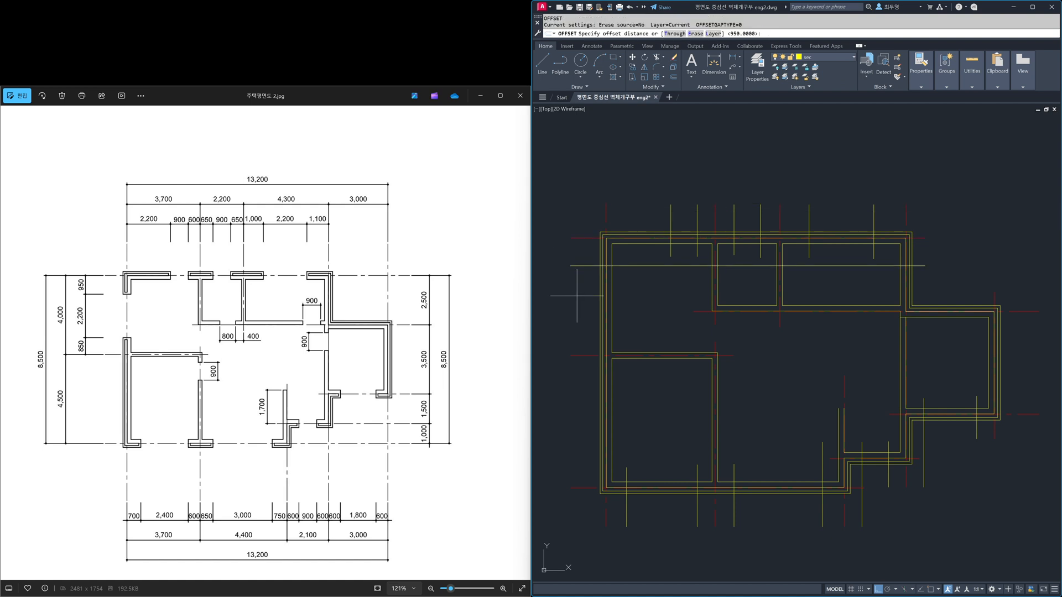
{"action": "type", "text": "850"}
{"action": "key", "text": "space"}
{"action": "left_click", "coordinate": [573, 355]}
{"action": "left_click", "coordinate": [576, 332]}
{"action": "key", "text": "space"}
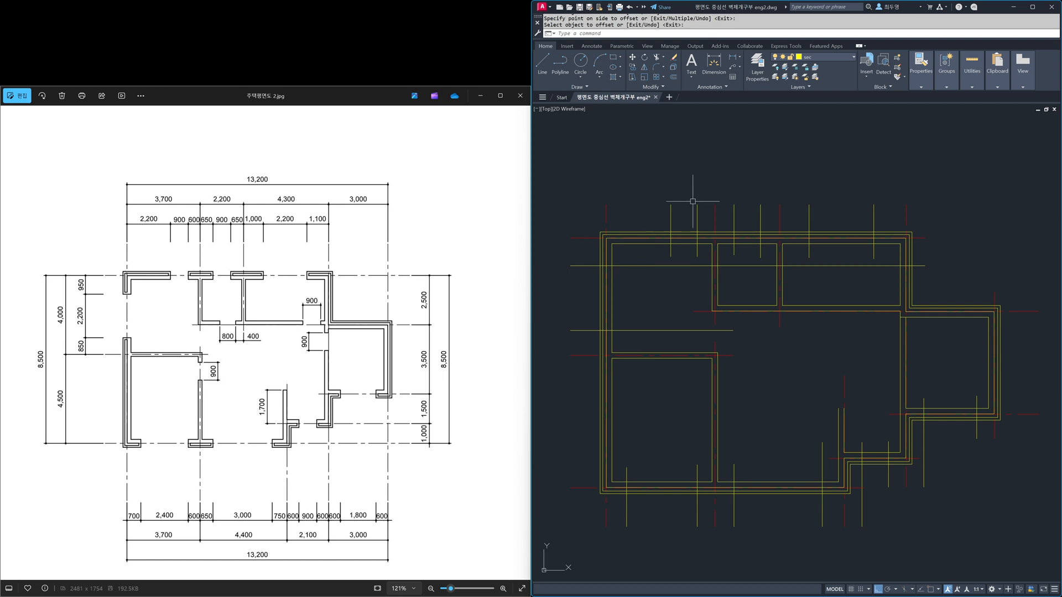
Step: Freeze the cen layer and shorten the two left-wall opening lines so their inner ends stop just inside the wall
{"action": "left_click", "coordinate": [825, 58]}
{"action": "left_click", "coordinate": [784, 78]}
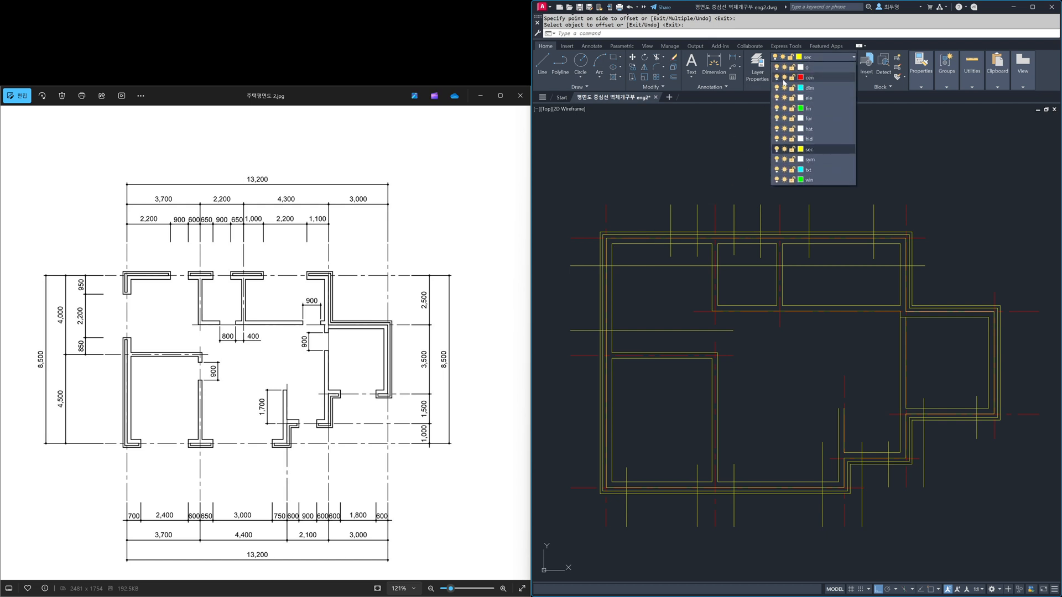
{"action": "left_click", "coordinate": [754, 99]}
{"action": "left_click", "coordinate": [801, 266]}
{"action": "left_click", "coordinate": [925, 266]}
{"action": "left_click", "coordinate": [621, 276]}
{"action": "left_click", "coordinate": [636, 330]}
{"action": "left_click", "coordinate": [732, 331]}
{"action": "key", "text": "Escape"}
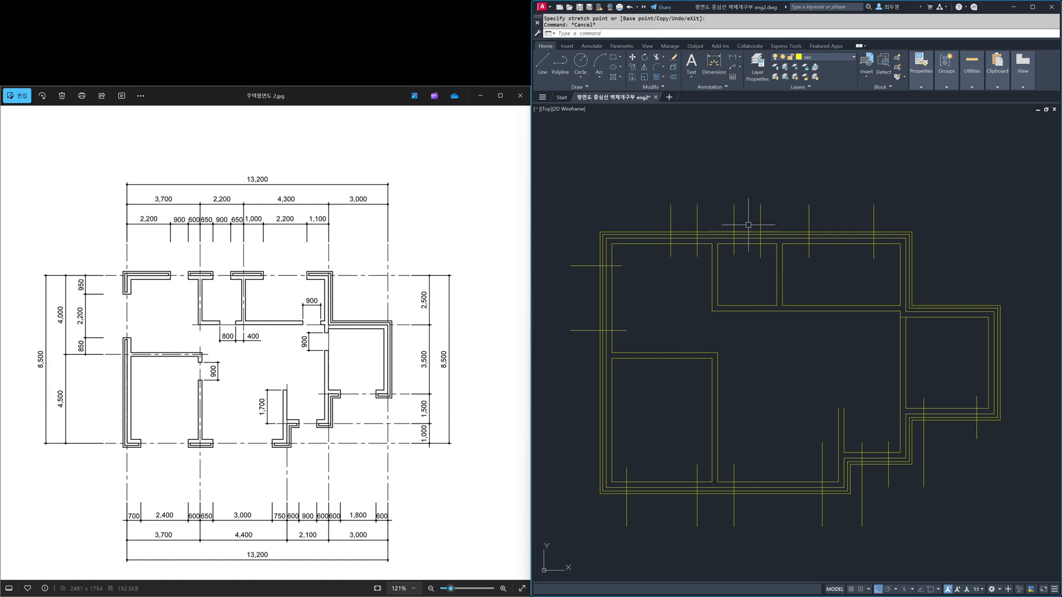
Step: Thaw the cen layer and offset the vertical centreline between the two upper rooms 400 to the left
{"action": "left_click", "coordinate": [823, 57]}
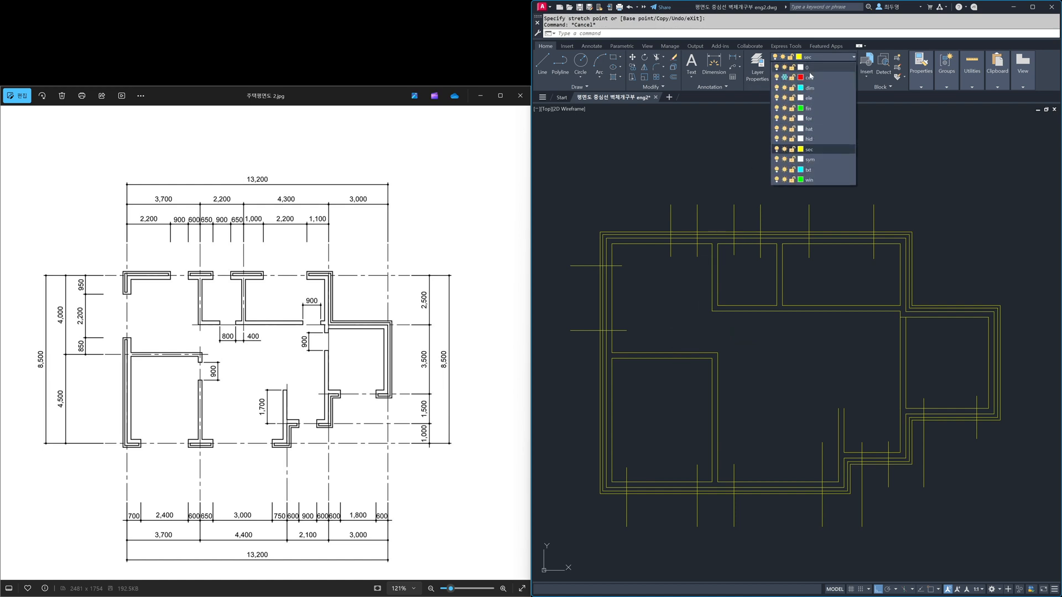
{"action": "left_click", "coordinate": [785, 77]}
{"action": "left_click", "coordinate": [688, 137]}
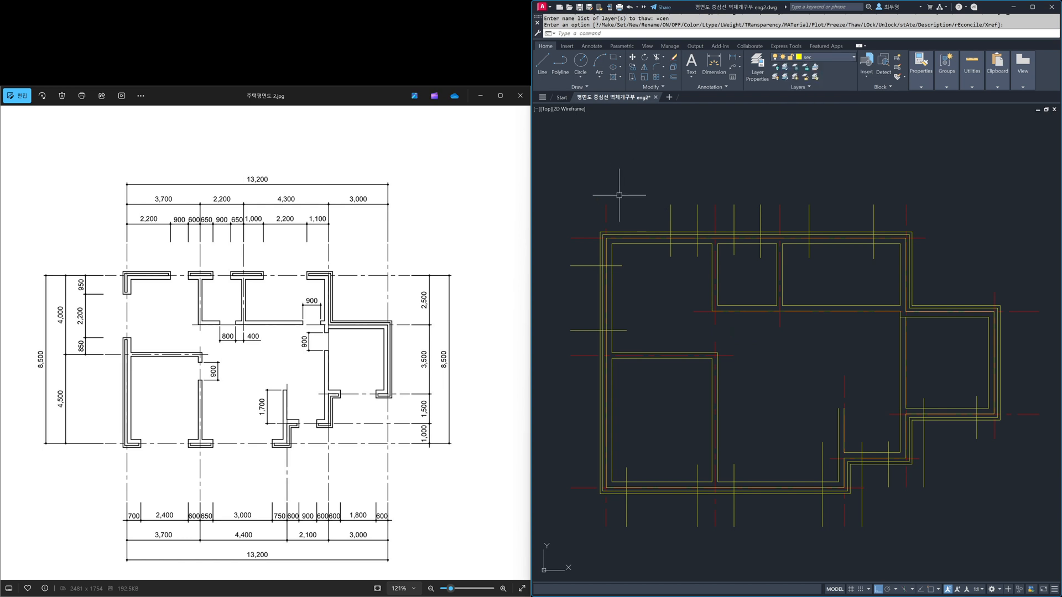
{"action": "type", "text": "o"}
{"action": "key", "text": "Return"}
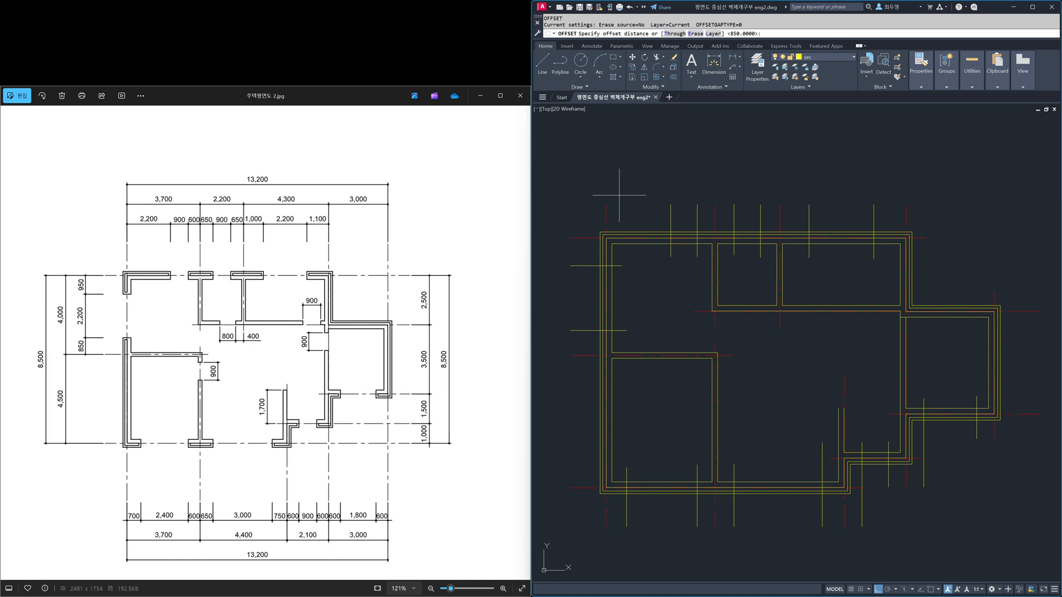
{"action": "type", "text": "400"}
{"action": "key", "text": "Return"}
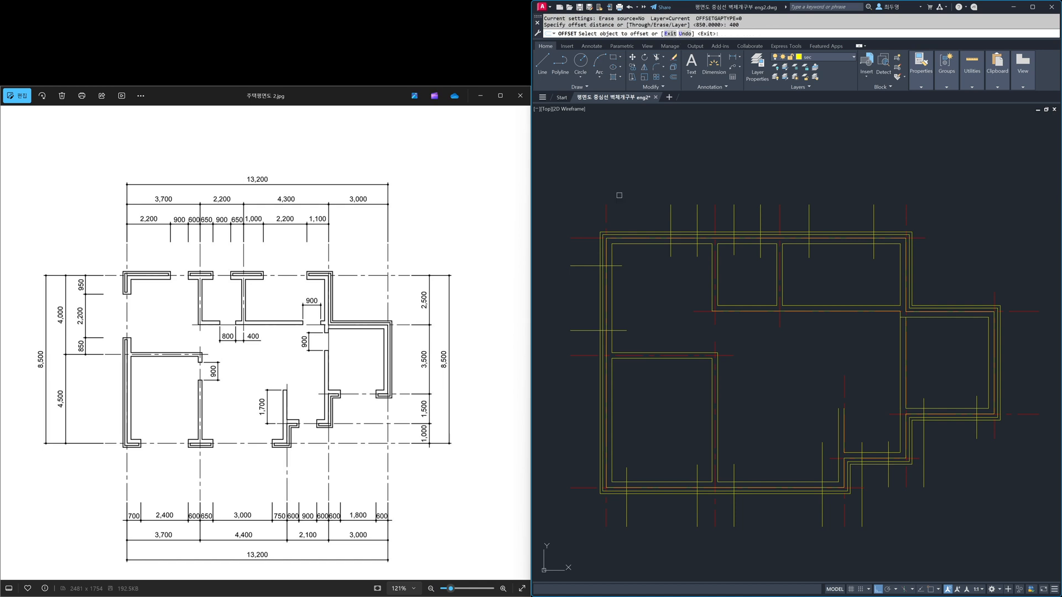
{"action": "left_click", "coordinate": [779, 324]}
{"action": "left_click", "coordinate": [747, 321]}
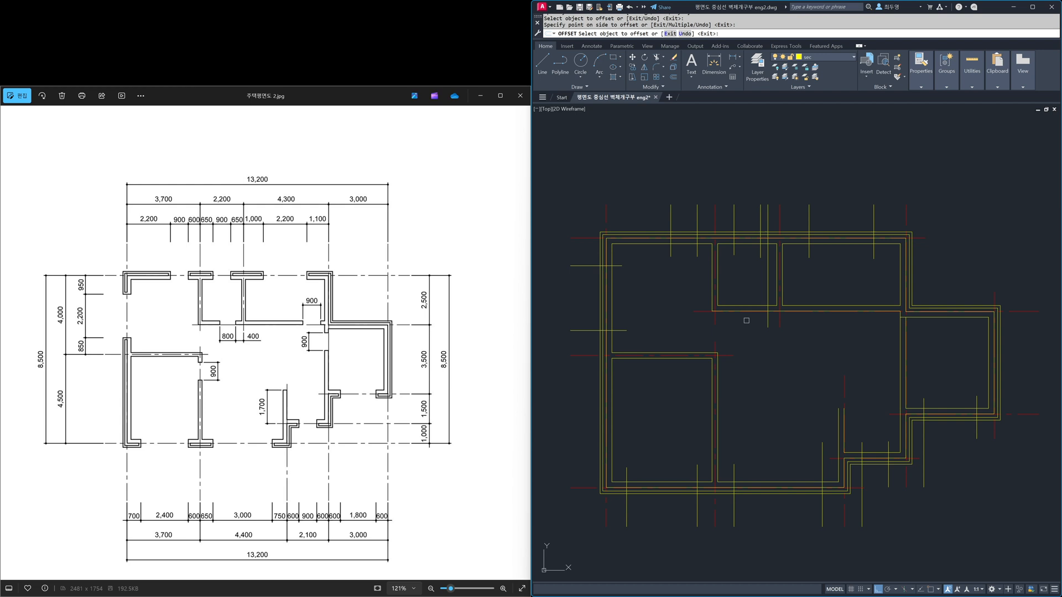
Step: Offset by 400 the lower-left room's upper centreline and the right room's upper centreline downward, and the right room's left-wall centreline to the left
{"action": "left_click", "coordinate": [731, 355]}
{"action": "left_click", "coordinate": [734, 382]}
{"action": "left_click", "coordinate": [1015, 311]}
{"action": "left_click", "coordinate": [1016, 337]}
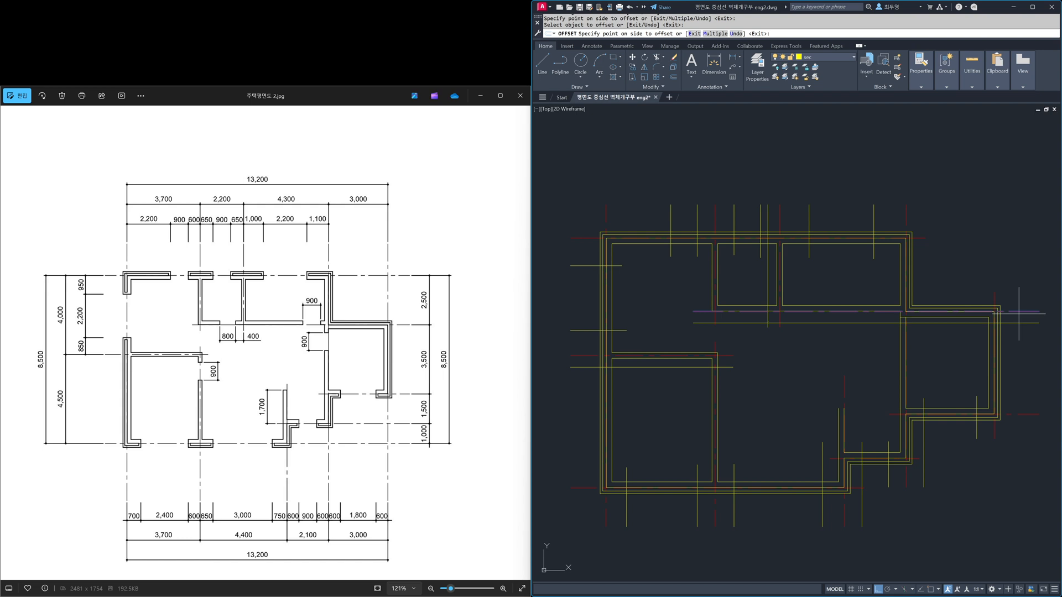
{"action": "left_click", "coordinate": [907, 216]}
{"action": "left_click", "coordinate": [890, 214]}
{"action": "key", "text": "Return"}
{"action": "key", "text": "Return"}
Step: Offset by 900 the right room's and lower-left room's door lines downward, and the vertical door line beside the right room to the left
{"action": "key", "text": "Return"}
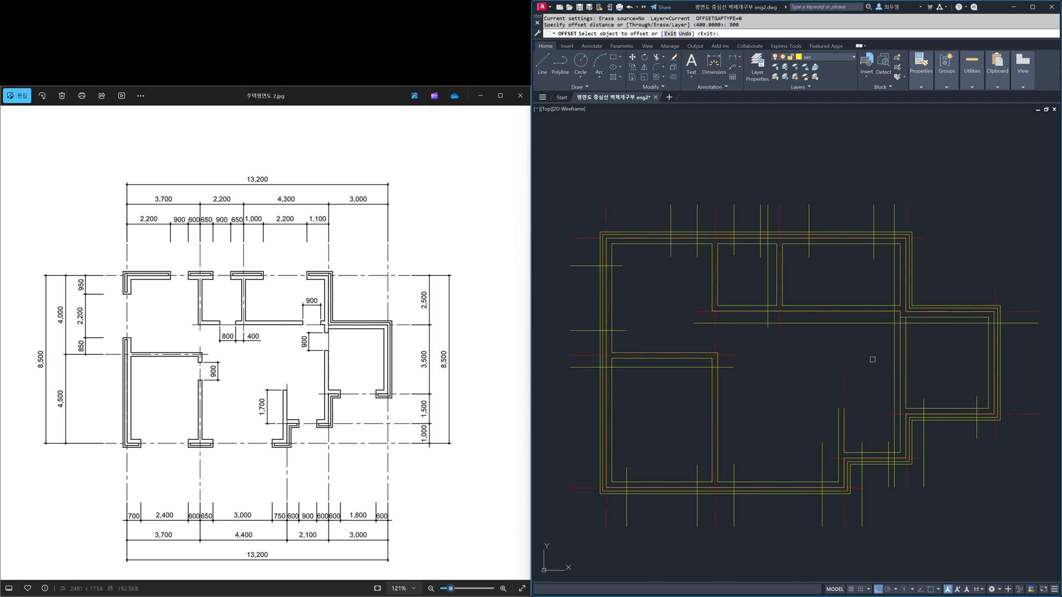
{"action": "left_click", "coordinate": [865, 325]}
{"action": "left_click", "coordinate": [871, 359]}
{"action": "left_click", "coordinate": [893, 360]}
{"action": "left_click", "coordinate": [863, 366]}
{"action": "left_click", "coordinate": [733, 369]}
{"action": "left_click", "coordinate": [756, 414]}
{"action": "key", "text": "Return"}
Step: Offset the vertical door line in the small upper-middle room 800 to the left
{"action": "key", "text": "Return"}
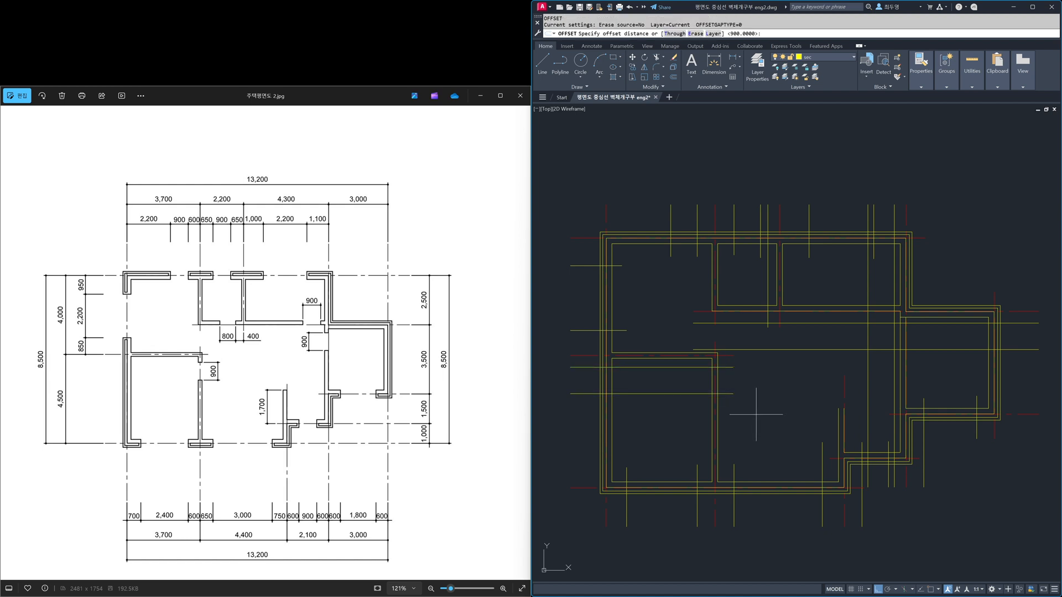
{"action": "type", "text": "800"}
{"action": "key", "text": "Return"}
{"action": "left_click", "coordinate": [766, 301]}
{"action": "left_click", "coordinate": [743, 290]}
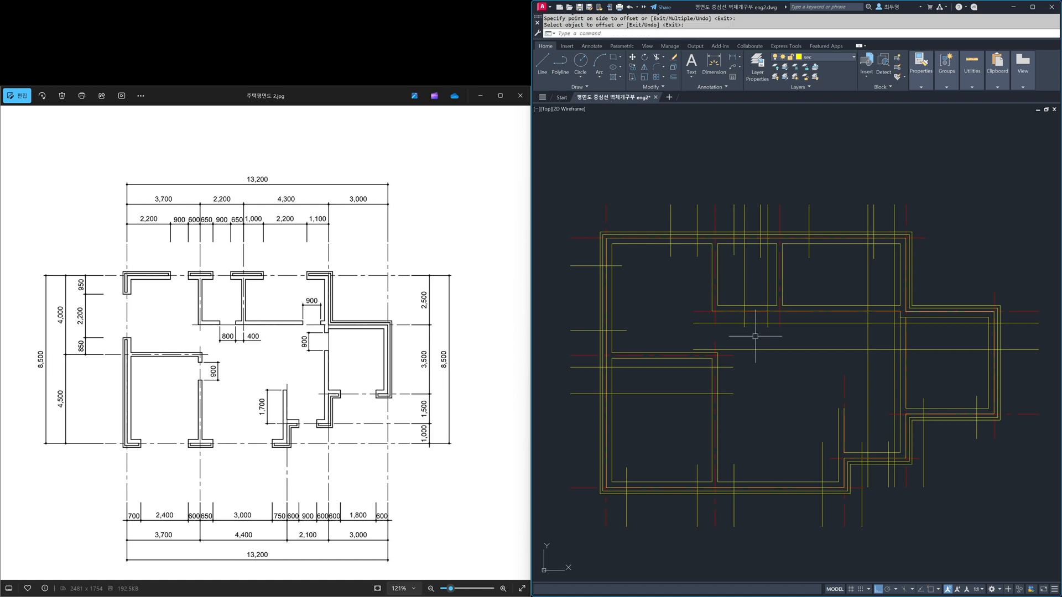
Step: Freeze the cen layer and stretch the left ends of the lower-left room's two door lines to just inside its right partition
{"action": "left_click", "coordinate": [855, 58]}
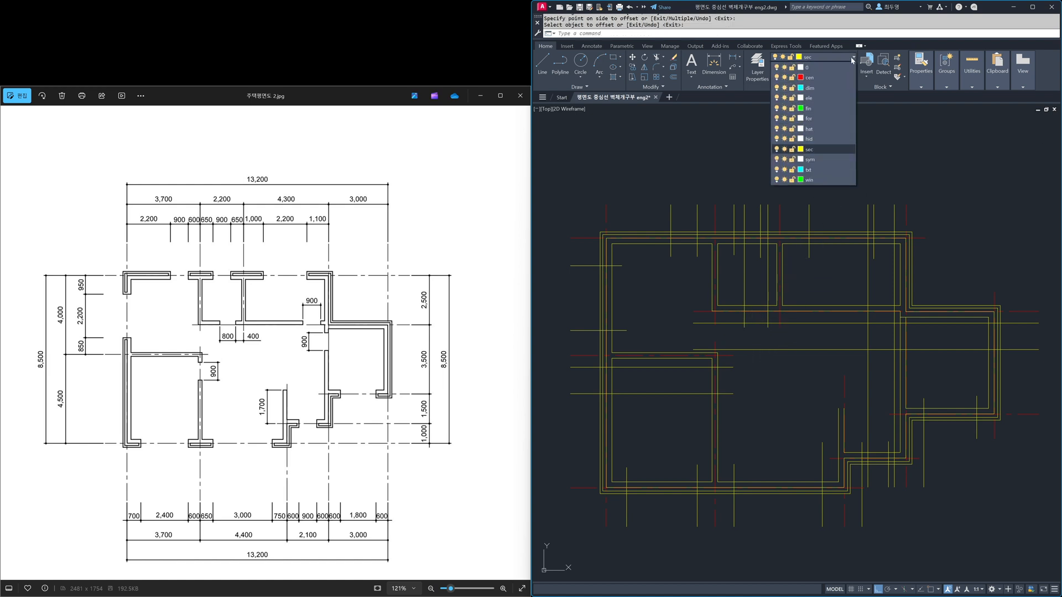
{"action": "left_click", "coordinate": [785, 78]}
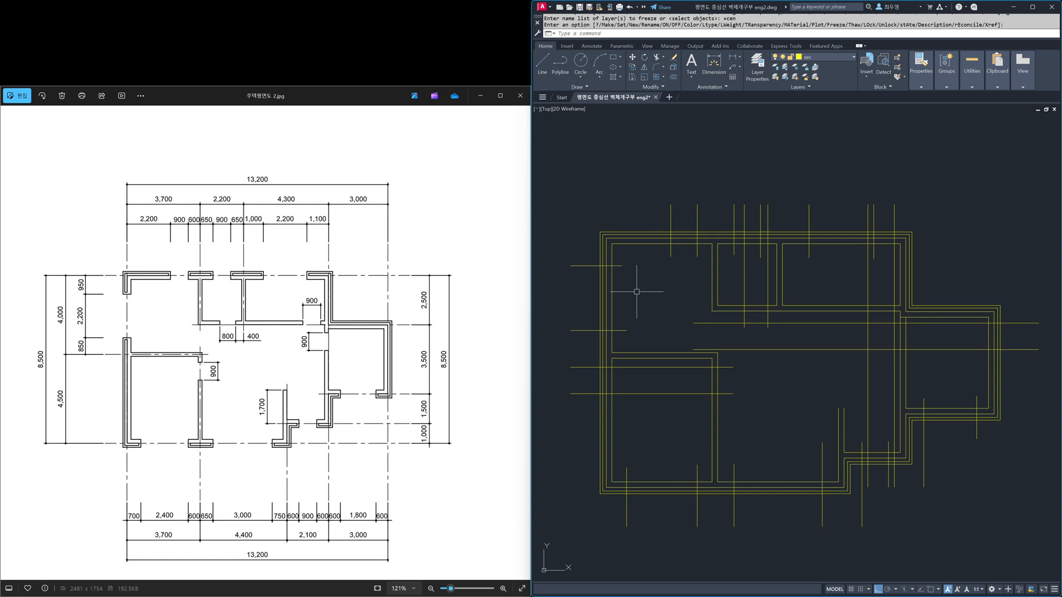
{"action": "key", "text": "Return"}
{"action": "left_click", "coordinate": [534, 416]}
{"action": "left_click", "coordinate": [734, 338]}
{"action": "key", "text": "Return"}
{"action": "left_click", "coordinate": [569, 381]}
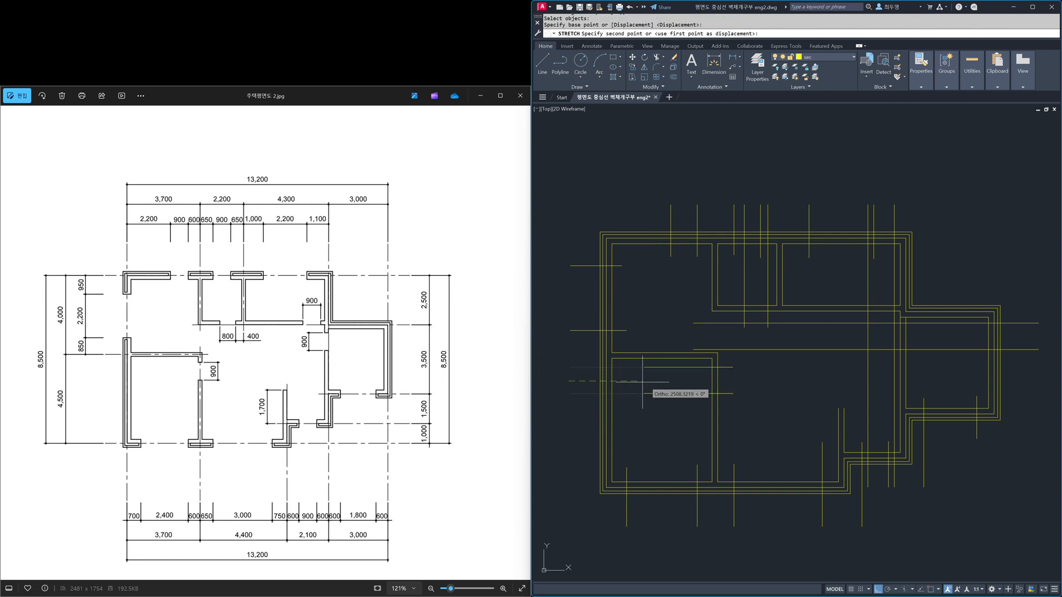
{"action": "left_click", "coordinate": [703, 386]}
Step: Stretch the left ends of the right room's two horizontal door lines to just outside its left wall
{"action": "key", "text": "Return"}
{"action": "left_click", "coordinate": [702, 372]}
{"action": "left_click", "coordinate": [680, 310]}
{"action": "key", "text": "Return"}
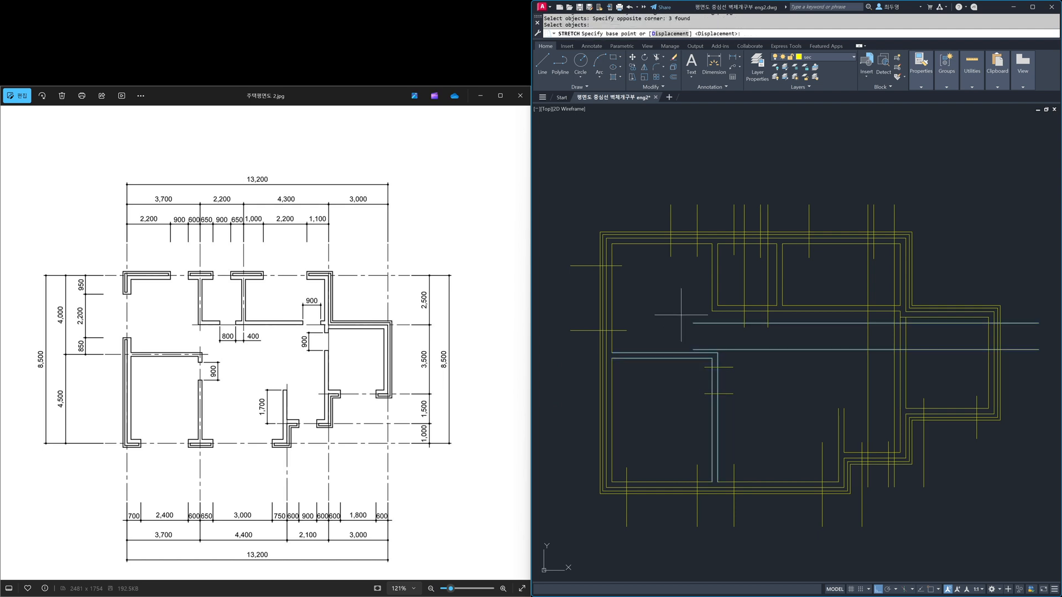
{"action": "left_click", "coordinate": [694, 337]}
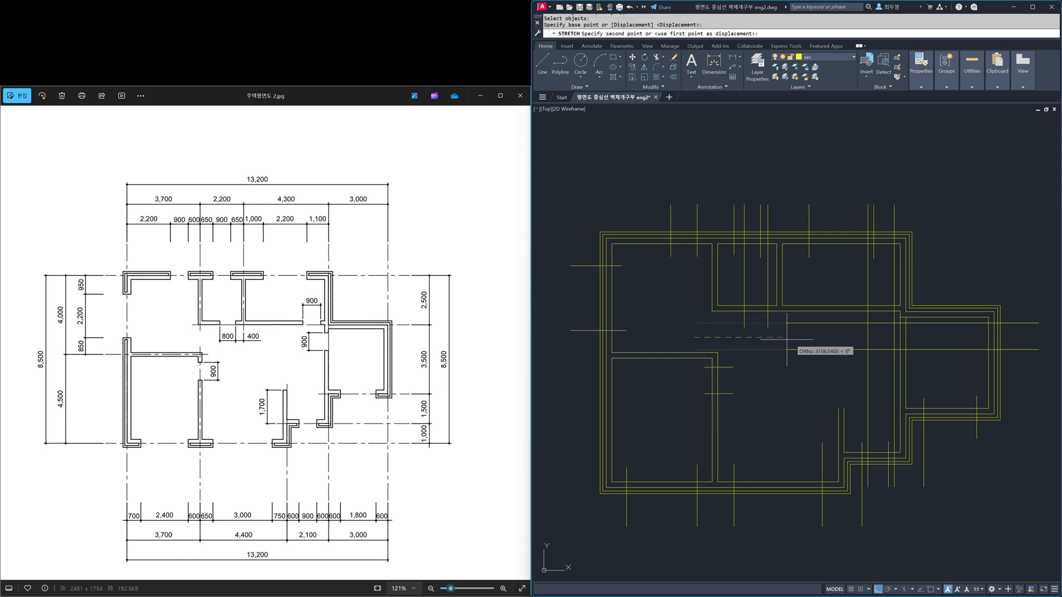
{"action": "left_click", "coordinate": [889, 336]}
Step: Stretch the right ends of the right room's two horizontal door lines back to just inside its left wall
{"action": "key", "text": "Return"}
{"action": "left_click", "coordinate": [1053, 363]}
{"action": "left_click", "coordinate": [1025, 311]}
{"action": "key", "text": "Return"}
{"action": "left_click", "coordinate": [1036, 336]}
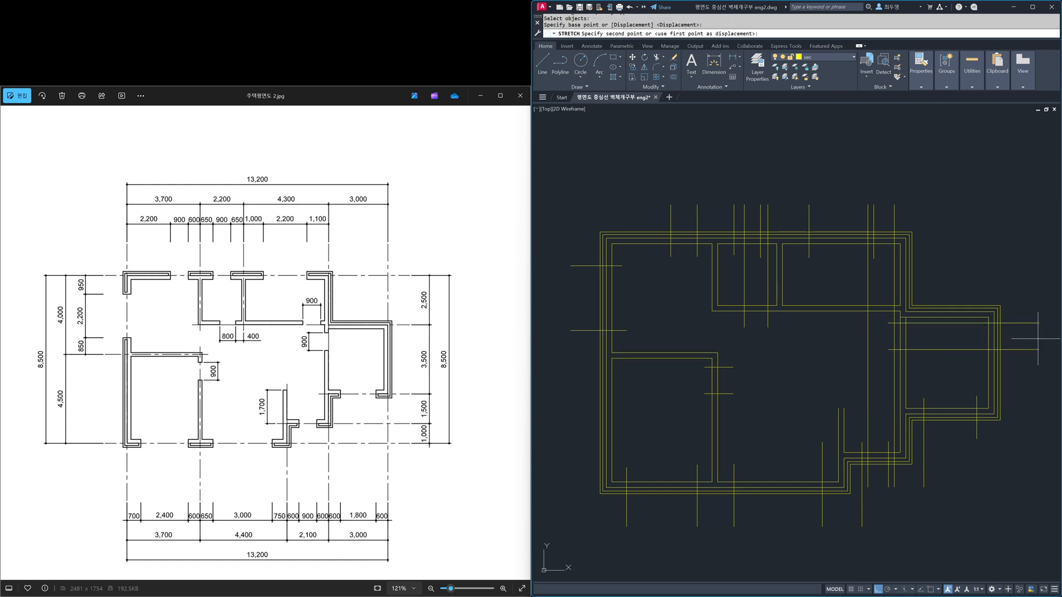
{"action": "left_click", "coordinate": [913, 338]}
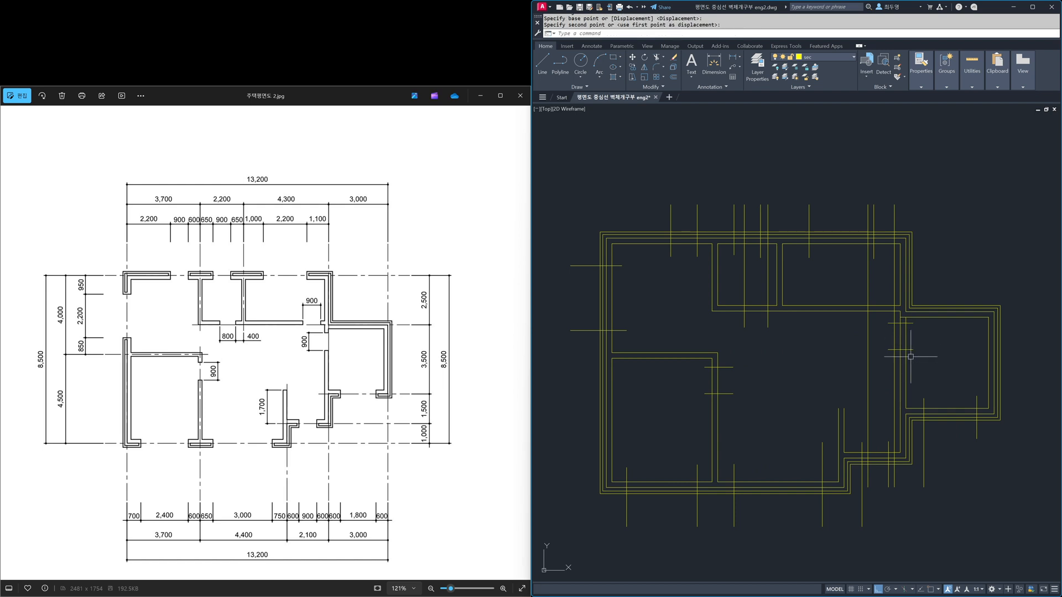
Step: Shorten both ends of the upper-right room's two vertical door lines so they only just cross its bottom wall
{"action": "left_click", "coordinate": [894, 395]}
{"action": "left_click", "coordinate": [894, 204]}
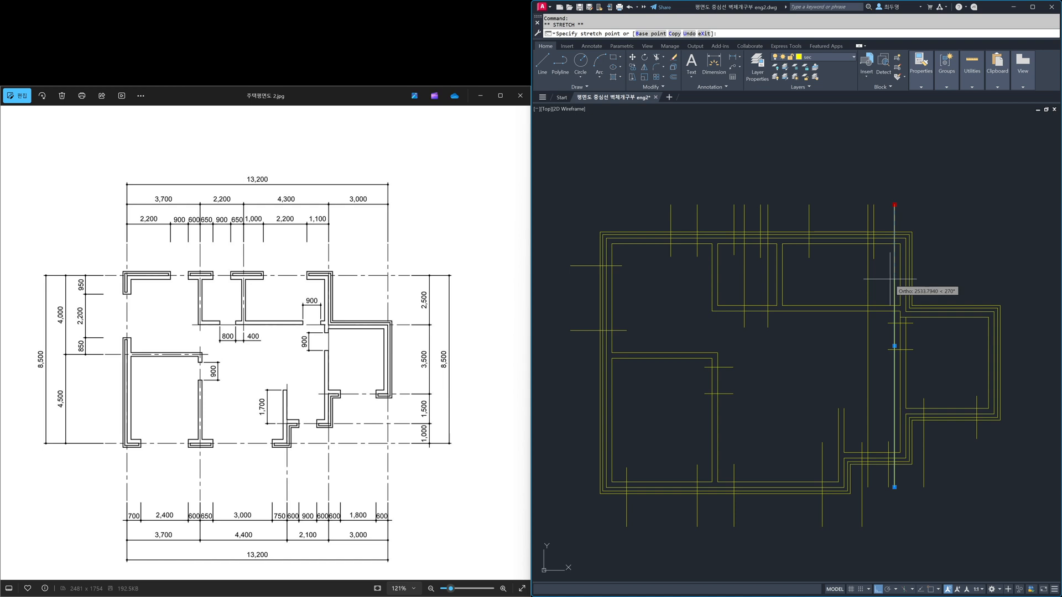
{"action": "left_click", "coordinate": [892, 300]}
{"action": "left_click", "coordinate": [868, 221]}
{"action": "left_click", "coordinate": [868, 205]}
{"action": "left_click", "coordinate": [868, 296]}
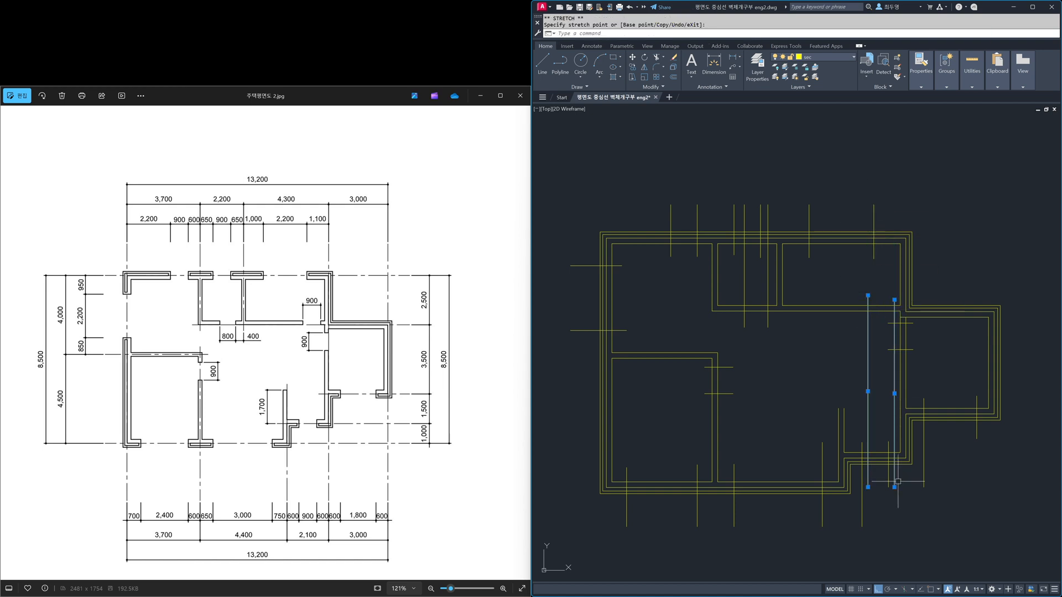
{"action": "left_click", "coordinate": [895, 317]}
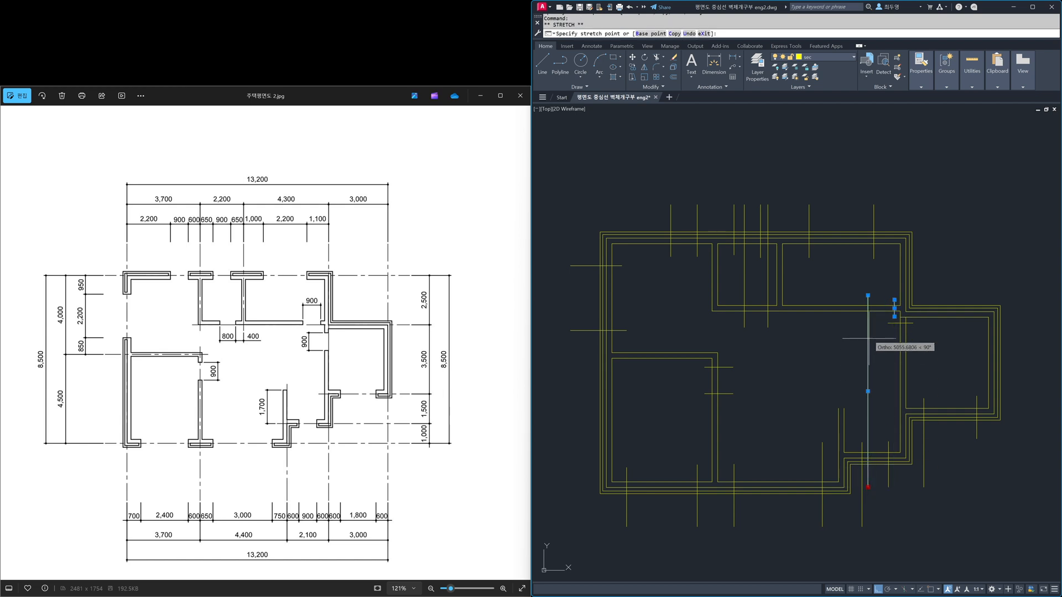
{"action": "left_click", "coordinate": [868, 318]}
{"action": "key", "text": "Escape"}
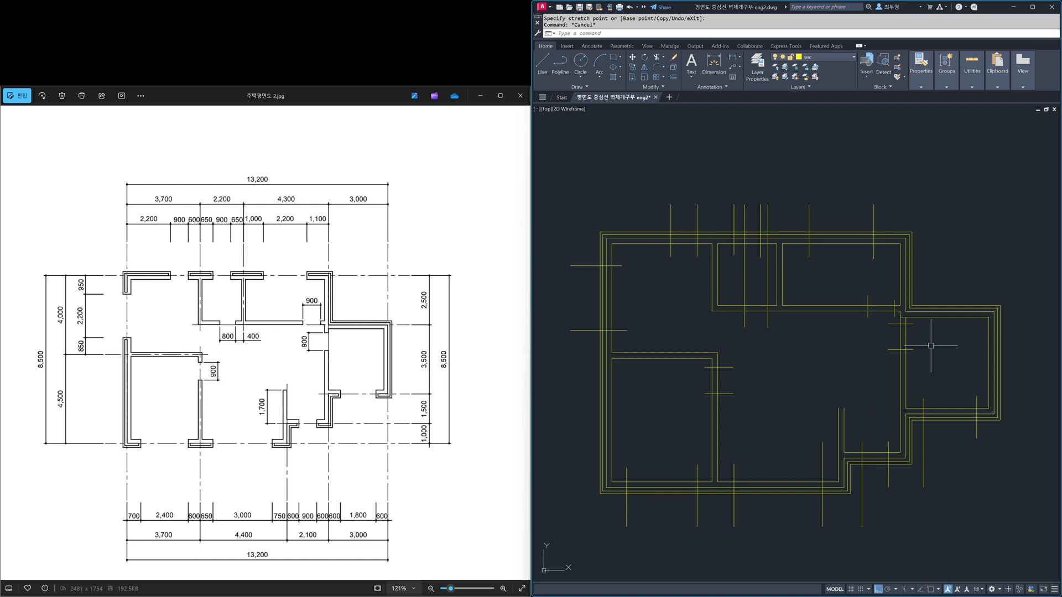
Step: Shorten the upper ends of the small upper-middle room's two door lines to just above its bottom wall
{"action": "left_click", "coordinate": [768, 283]}
{"action": "left_click", "coordinate": [745, 204]}
{"action": "left_click", "coordinate": [745, 299]}
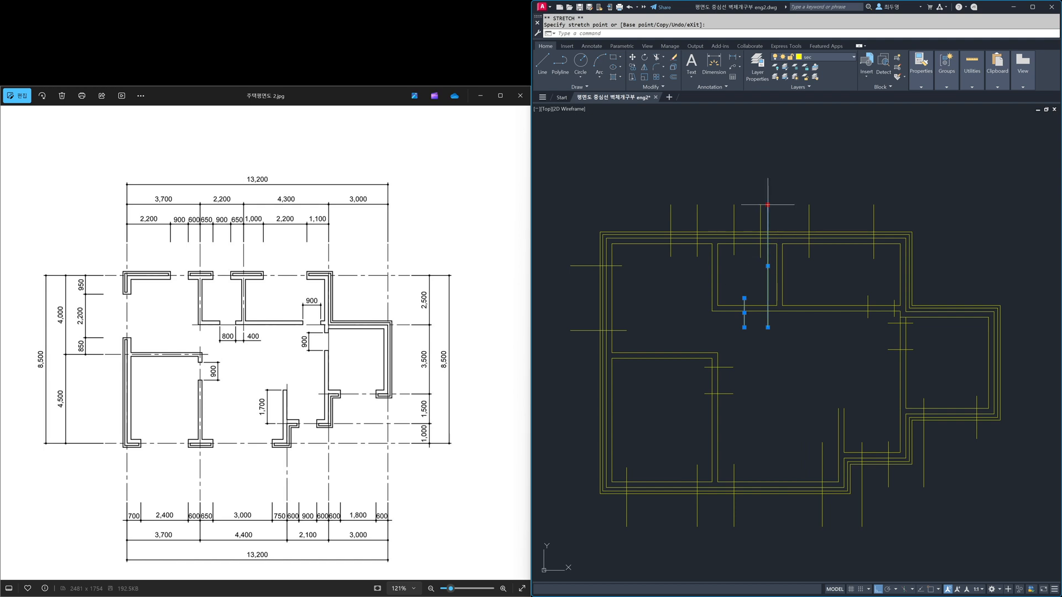
{"action": "left_click", "coordinate": [768, 299]}
{"action": "key", "text": "Escape"}
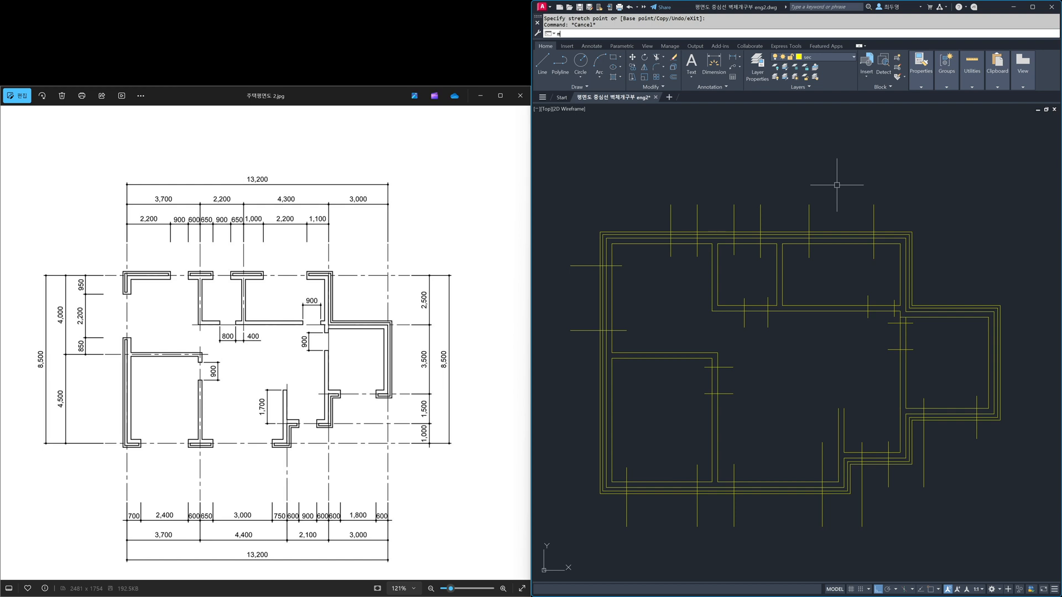
Step: Use the multiline Cut All tool to cut the top outer wall between its first two opening lines from the left, snapping to intersections
{"action": "type", "text": "edi"}
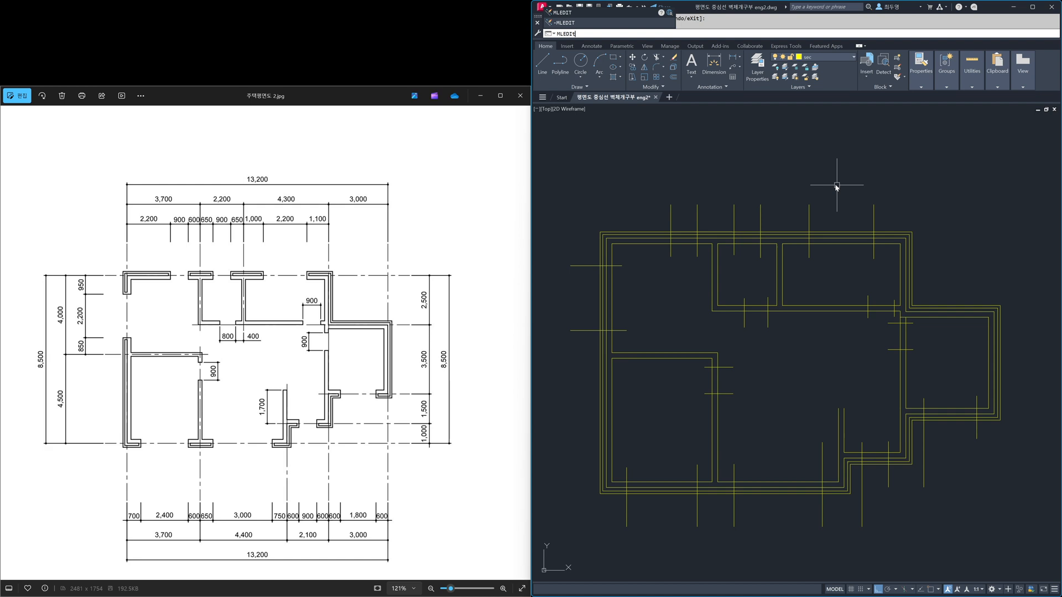
{"action": "key", "text": "Return"}
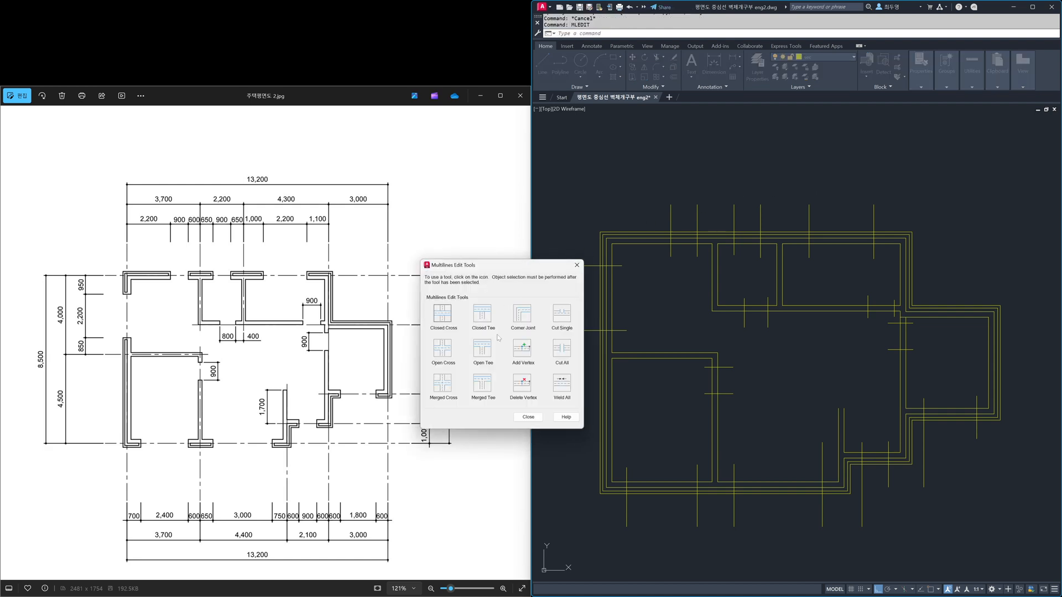
{"action": "left_click", "coordinate": [562, 350]}
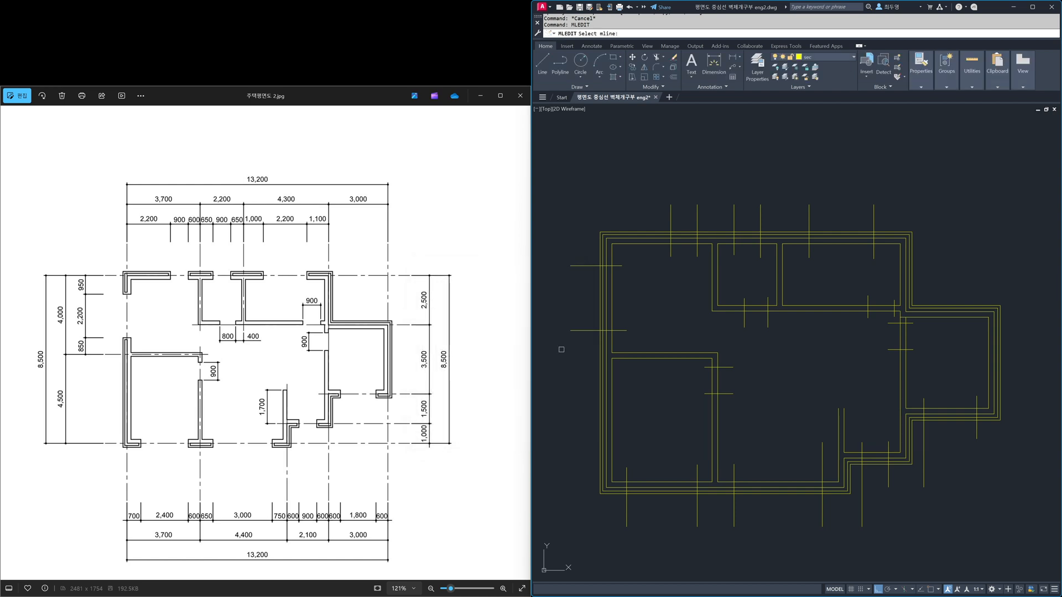
{"action": "right_click", "coordinate": [616, 208], "text": "shift"}
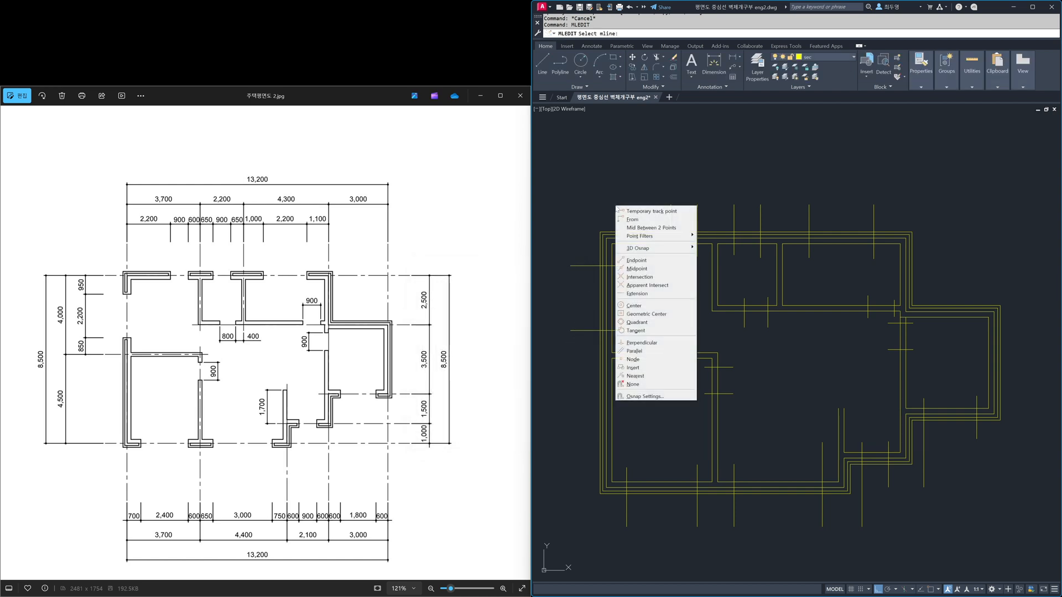
{"action": "left_click", "coordinate": [653, 277]}
{"action": "left_click", "coordinate": [671, 236]}
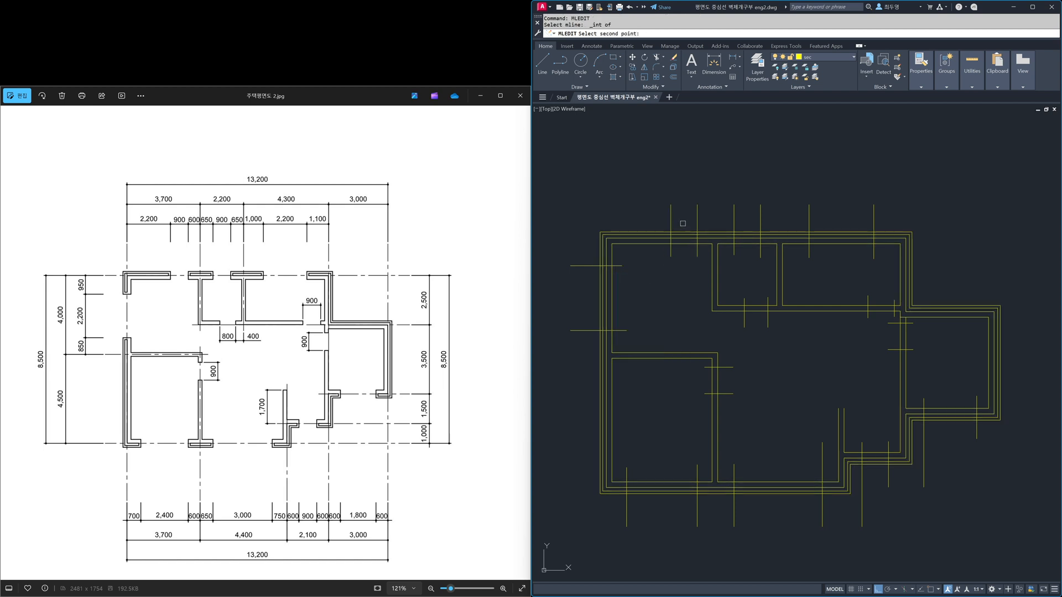
{"action": "right_click", "coordinate": [684, 226], "text": "shift"}
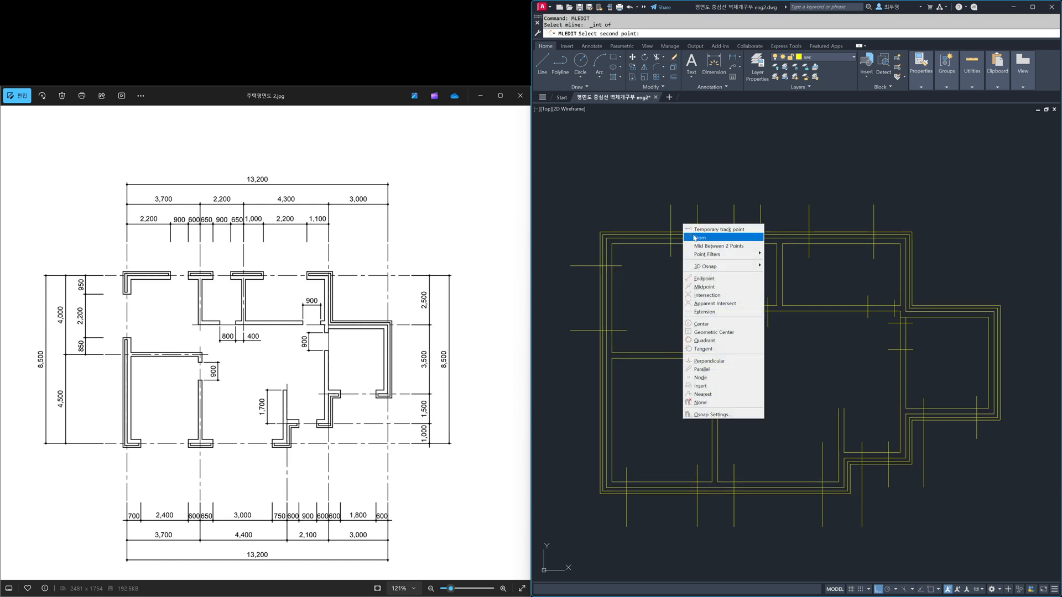
{"action": "left_click", "coordinate": [707, 295]}
{"action": "left_click", "coordinate": [698, 236]}
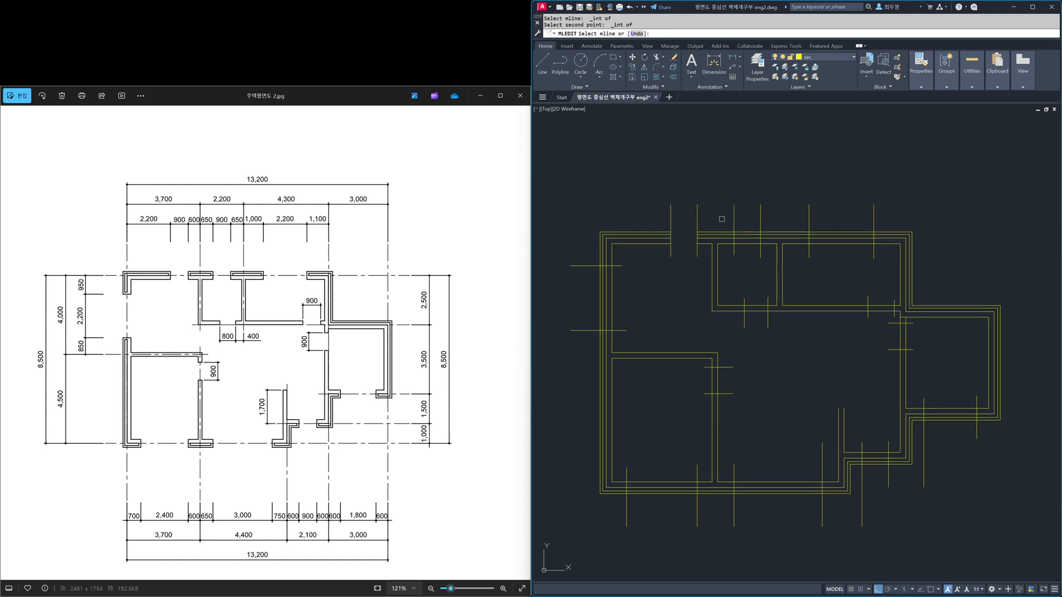
Step: Cut the top outer wall at the small upper-middle room's window, between the third and fourth opening lines from the left
{"action": "right_click", "coordinate": [722, 221], "text": "shift"}
{"action": "left_click", "coordinate": [756, 292]}
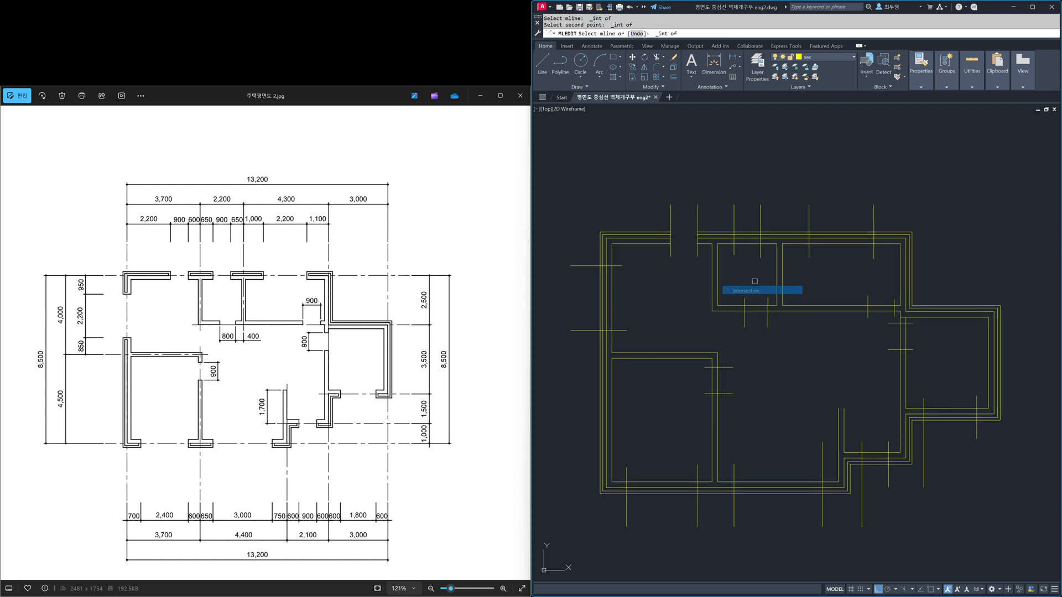
{"action": "left_click", "coordinate": [734, 232]}
{"action": "right_click", "coordinate": [750, 212], "text": "shift"}
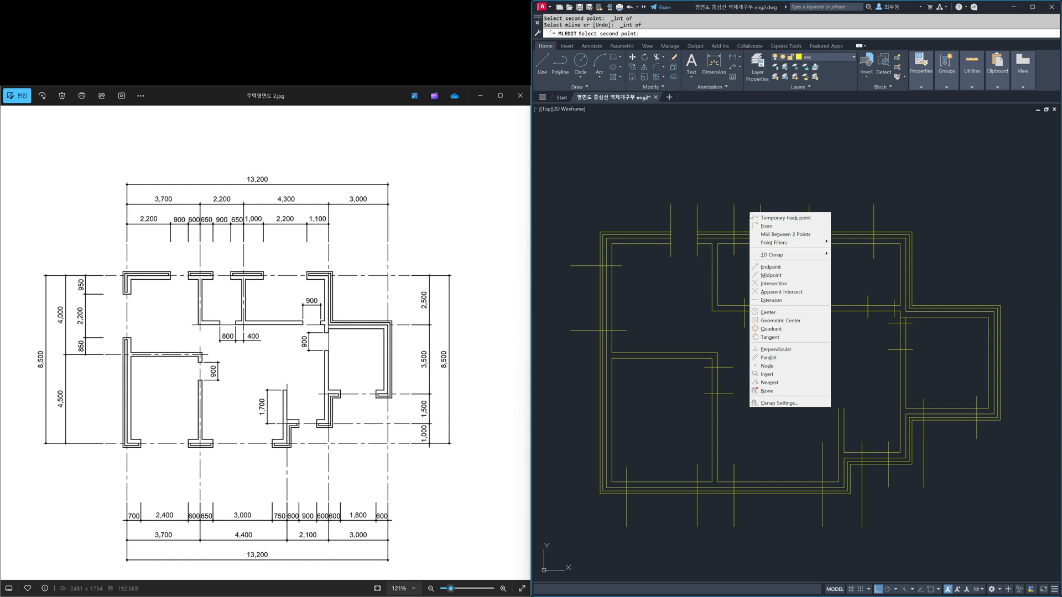
{"action": "left_click", "coordinate": [773, 284]}
{"action": "left_click", "coordinate": [760, 229]}
Step: Cut the top outer wall at the upper-right room's wide window, between the last two opening lines
{"action": "right_click", "coordinate": [795, 216], "text": "shift"}
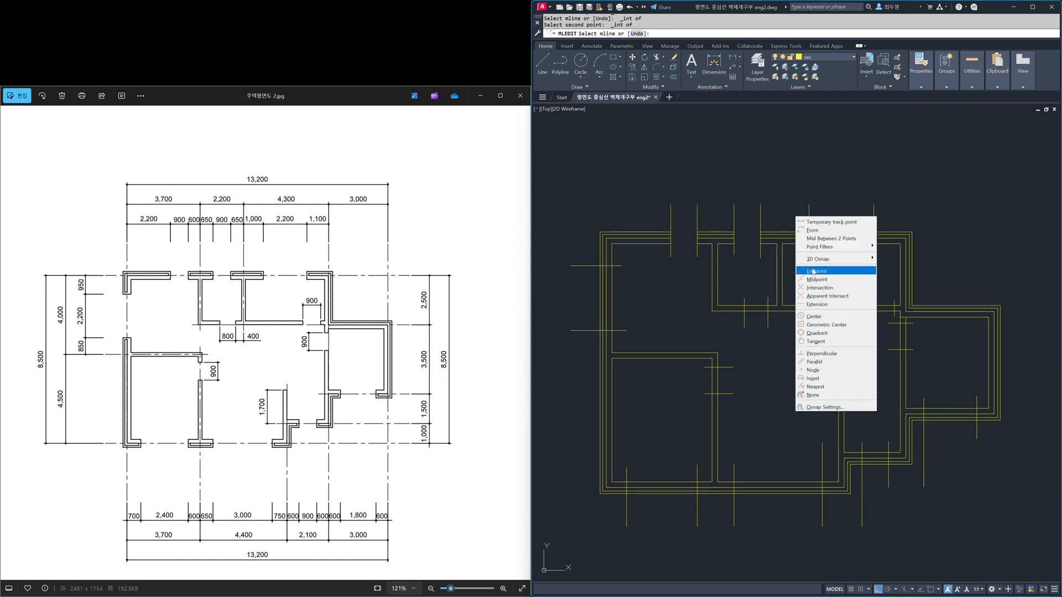
{"action": "left_click", "coordinate": [818, 287]}
{"action": "left_click", "coordinate": [808, 231]}
{"action": "right_click", "coordinate": [849, 217], "text": "shift"}
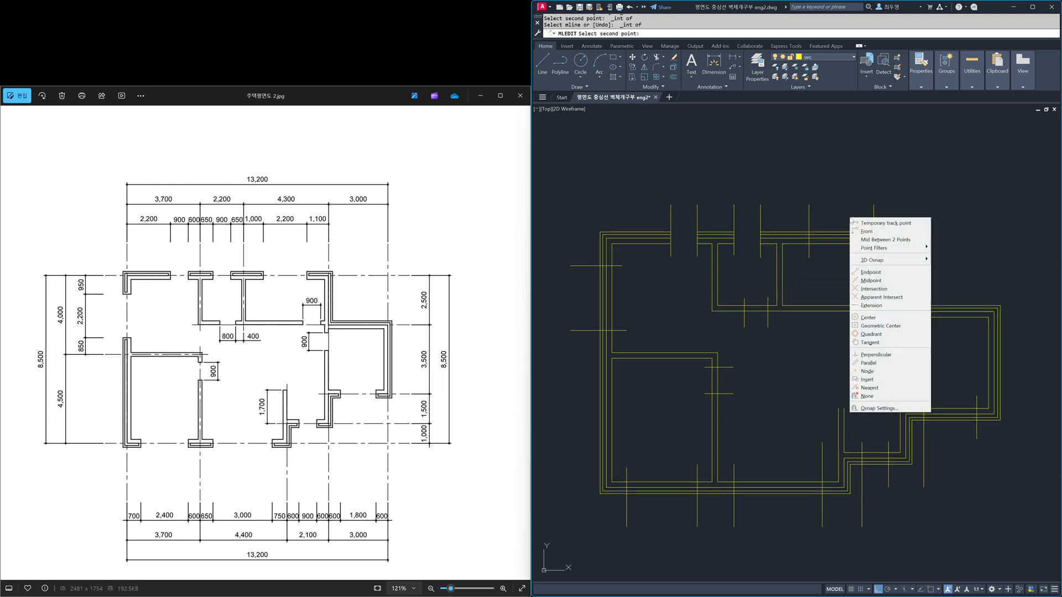
{"action": "left_click", "coordinate": [876, 289]}
{"action": "left_click", "coordinate": [890, 231]}
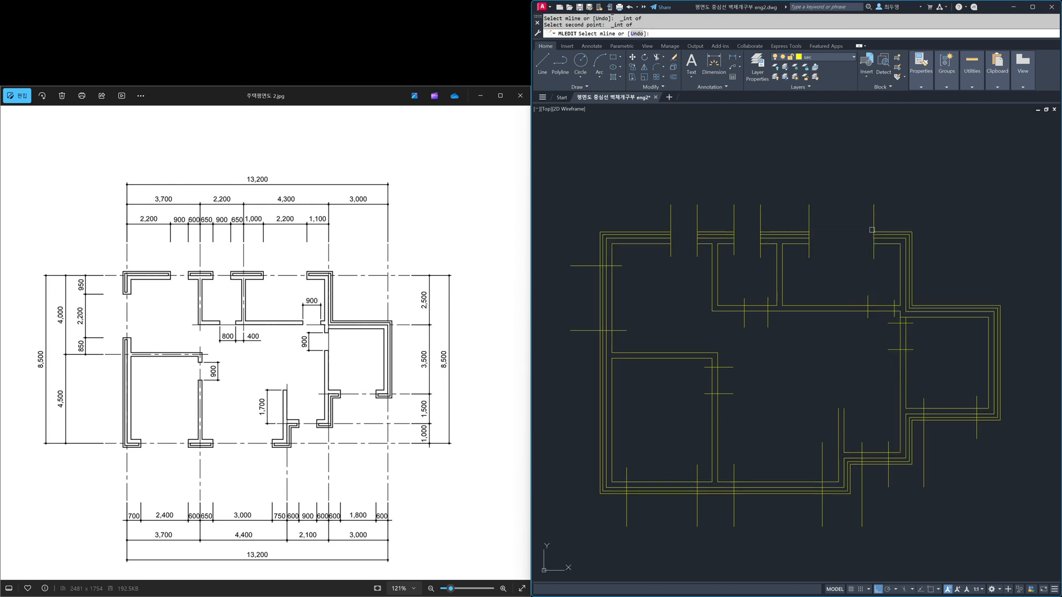
Step: Cut the right room's bottom outer wall between its two vertical opening lines, snapping to intersections
{"action": "right_click", "coordinate": [945, 363], "text": "shift"}
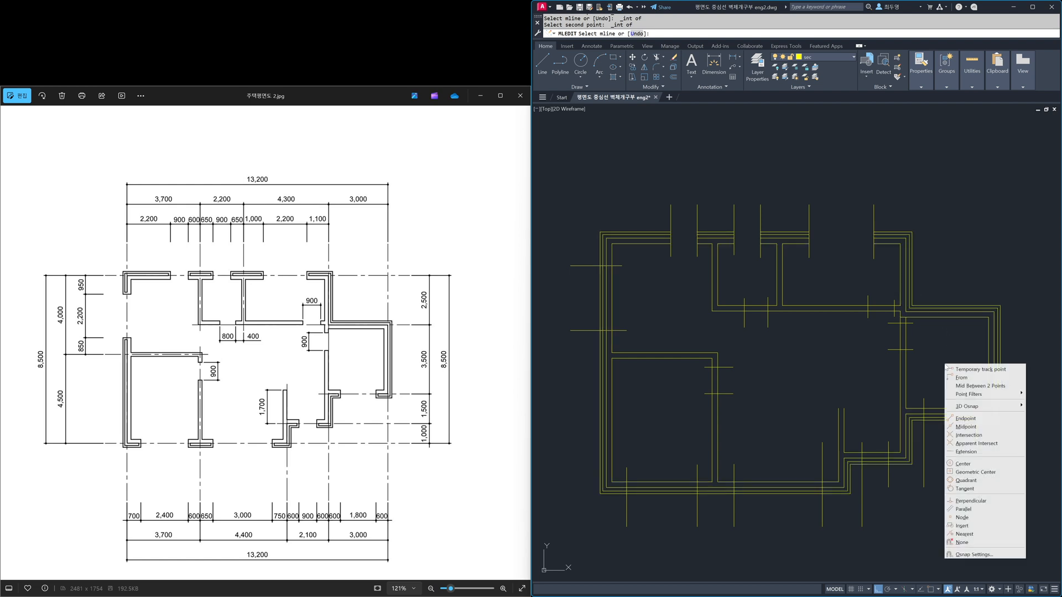
{"action": "left_click", "coordinate": [974, 435]}
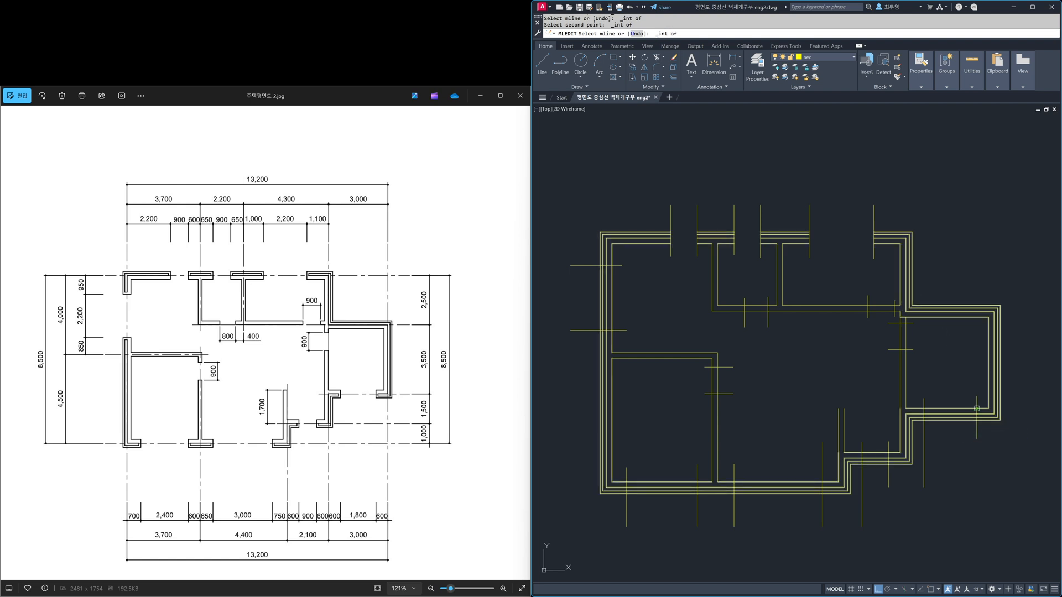
{"action": "left_click", "coordinate": [925, 410]}
{"action": "right_click", "coordinate": [937, 402], "text": "shift"}
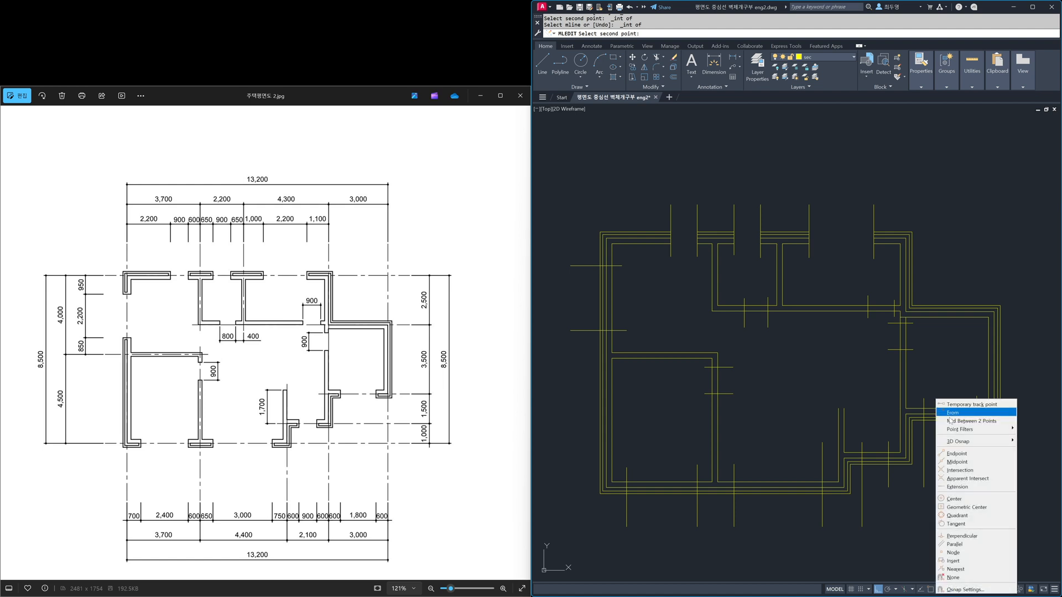
{"action": "left_click", "coordinate": [957, 471]}
{"action": "left_click", "coordinate": [924, 421]}
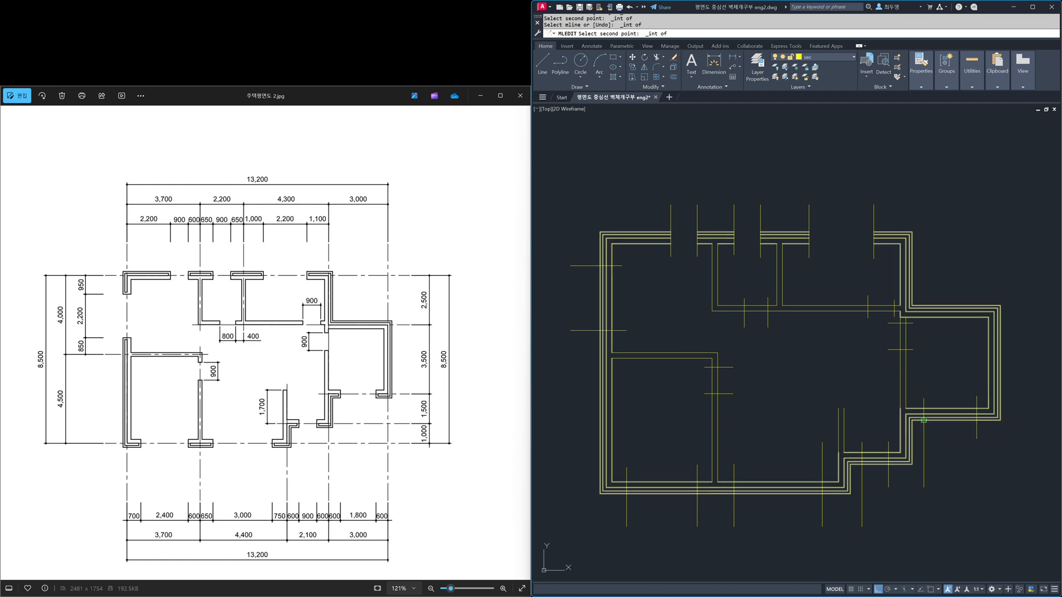
Step: Cut the stepped entrance wall at the lower right of the plan between its two vertical opening lines
{"action": "right_click", "coordinate": [910, 510], "text": "shift"}
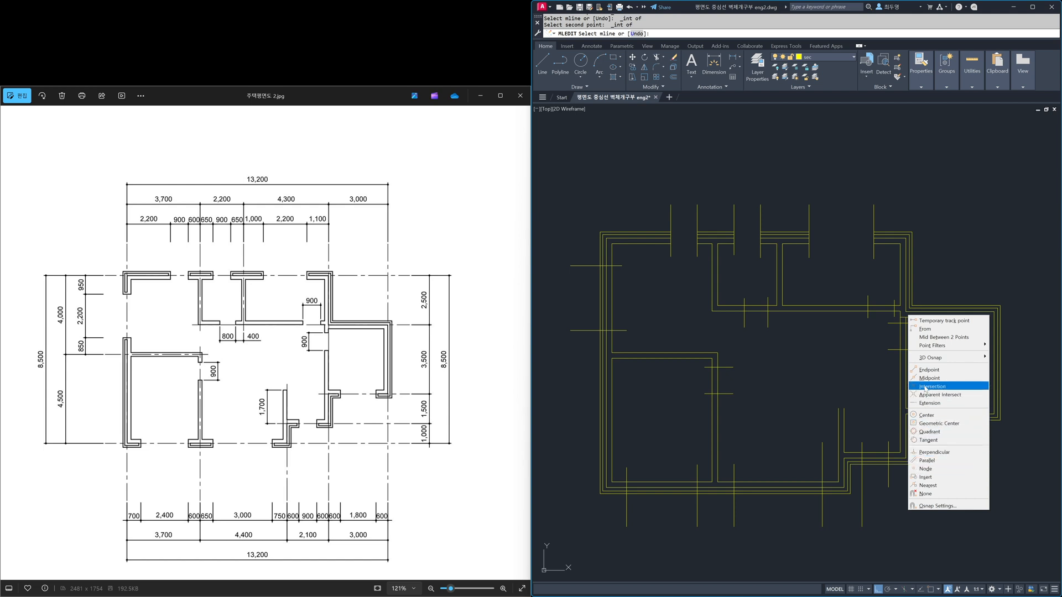
{"action": "left_click", "coordinate": [926, 387]}
{"action": "left_click", "coordinate": [889, 448]}
{"action": "right_click", "coordinate": [867, 440], "text": "shift"}
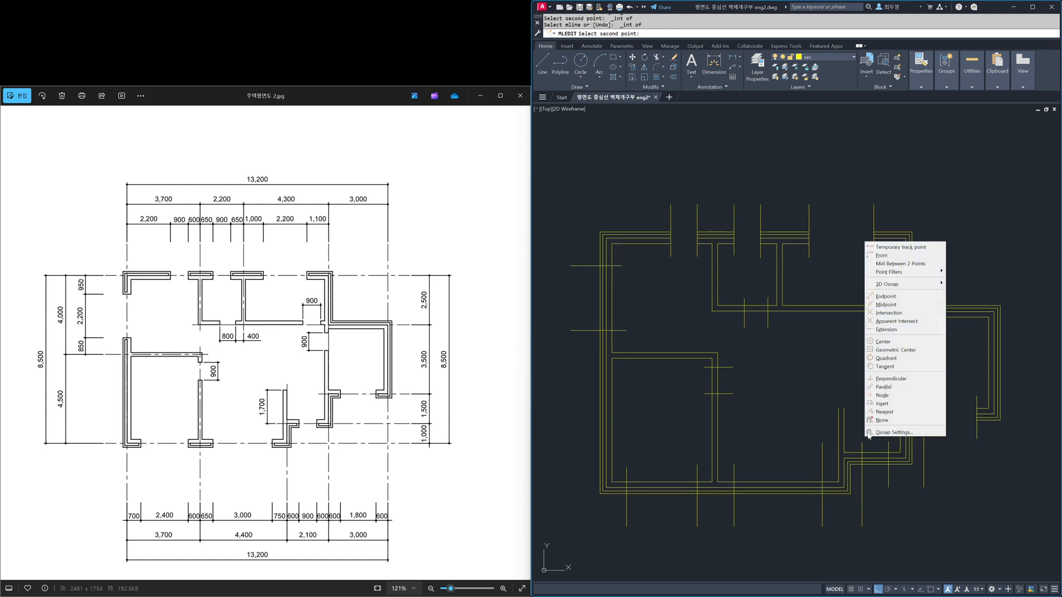
{"action": "left_click", "coordinate": [888, 313]}
{"action": "left_click", "coordinate": [862, 453]}
Step: Cut the bottom outer wall at the central room's wide opening, between its two vertical opening lines
{"action": "right_click", "coordinate": [770, 269], "text": "shift"}
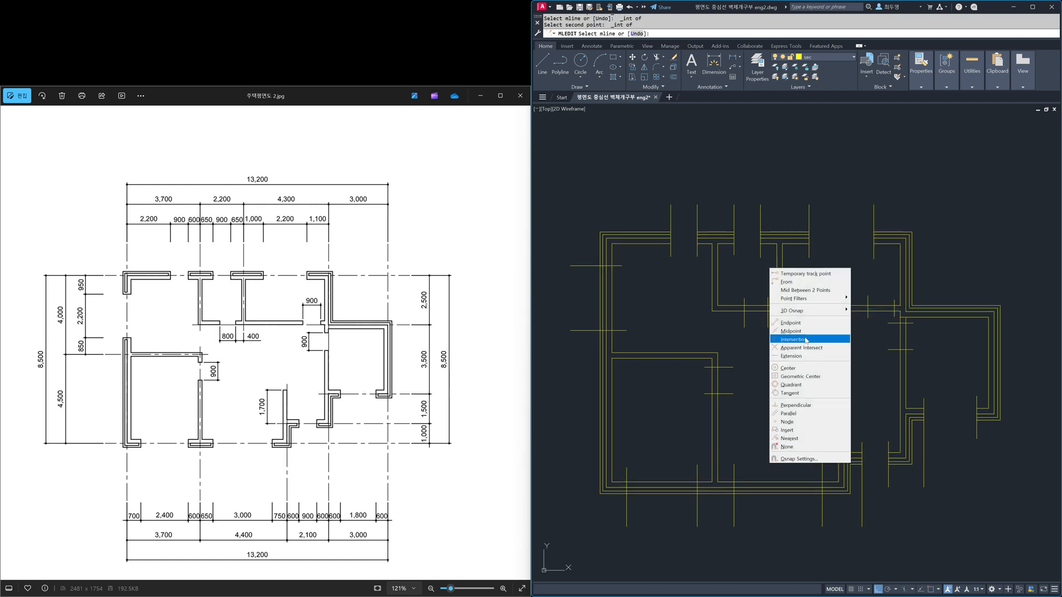
{"action": "left_click", "coordinate": [807, 339]}
{"action": "left_click", "coordinate": [823, 485]}
{"action": "right_click", "coordinate": [778, 463], "text": "shift"}
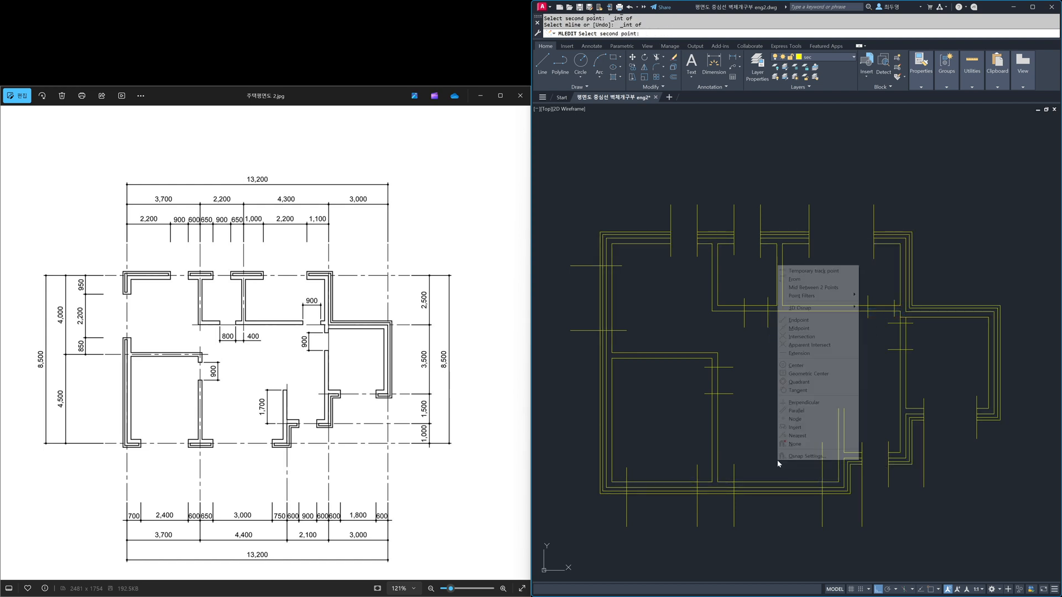
{"action": "left_click", "coordinate": [800, 336]}
{"action": "left_click", "coordinate": [734, 482]}
Step: Cut the lower-left room's bottom outer wall between its two vertical window lines
{"action": "right_click", "coordinate": [671, 451], "text": "shift"}
{"action": "left_click", "coordinate": [692, 326]}
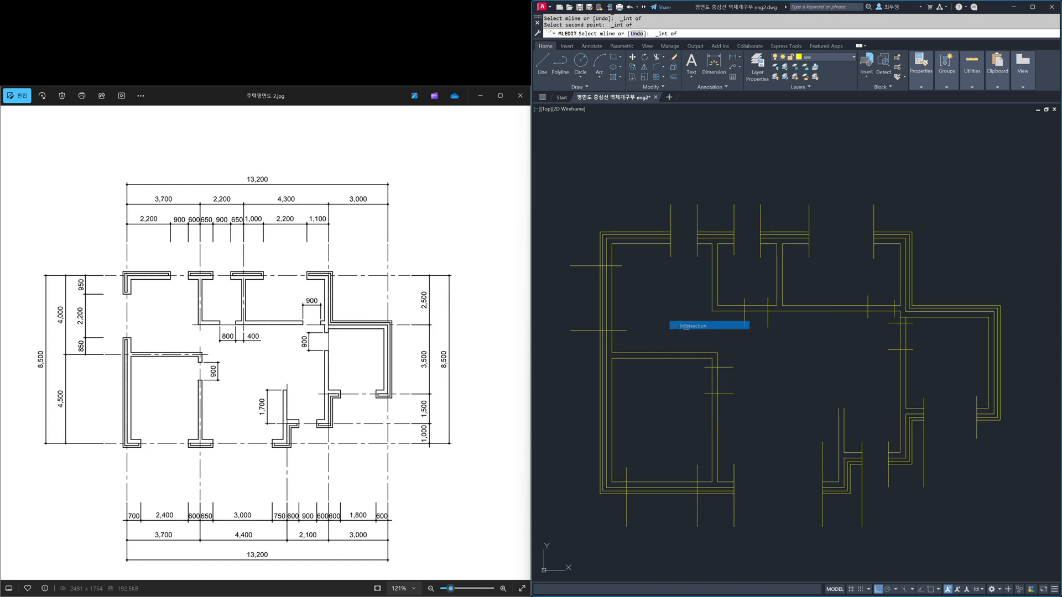
{"action": "left_click", "coordinate": [696, 483]}
{"action": "right_click", "coordinate": [671, 448], "text": "shift"}
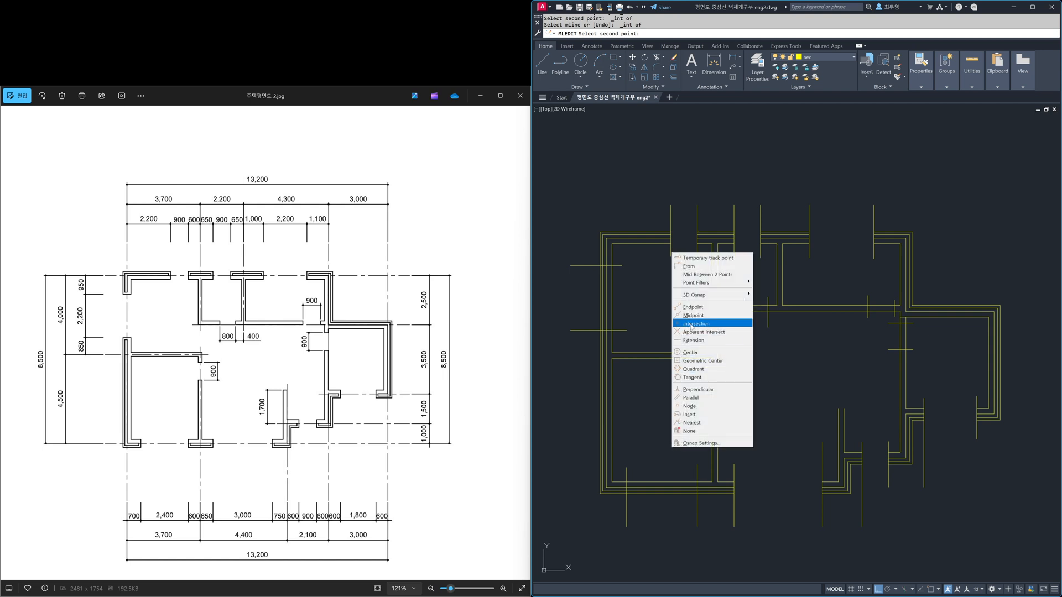
{"action": "left_click", "coordinate": [694, 324]}
{"action": "left_click", "coordinate": [629, 472]}
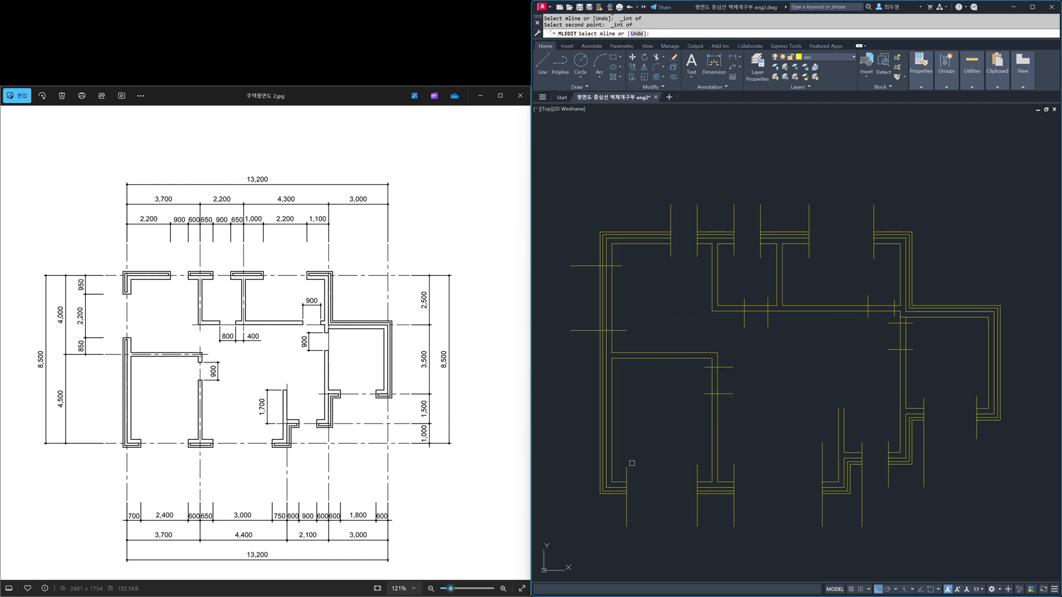
Step: Cut the left outer wall between its two horizontal opening lines, snapping to intersections
{"action": "right_click", "coordinate": [645, 332], "text": "shift"}
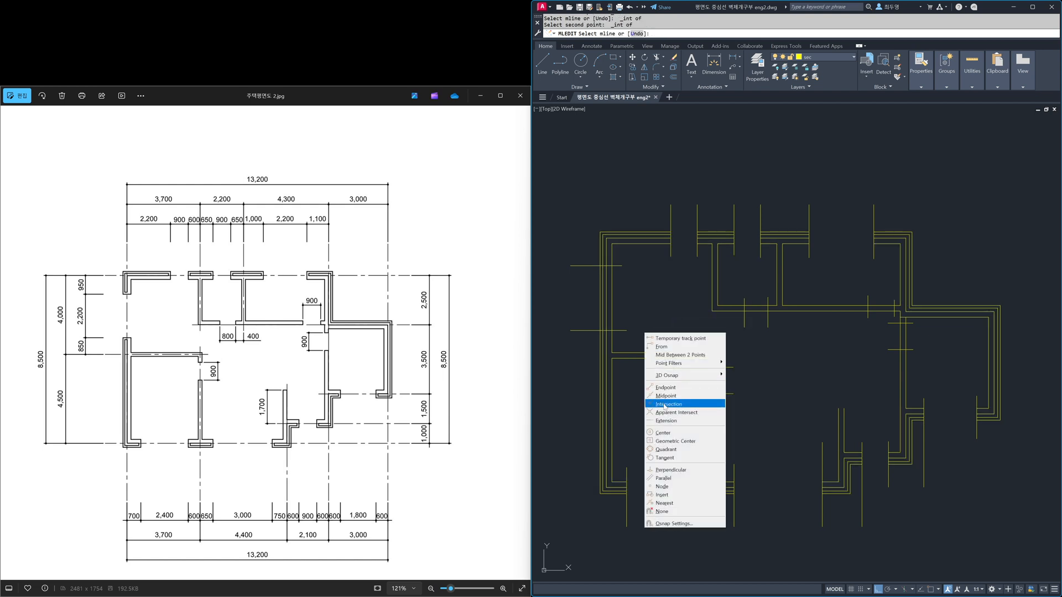
{"action": "left_click", "coordinate": [683, 401]}
{"action": "left_click", "coordinate": [614, 329]}
{"action": "right_click", "coordinate": [629, 296], "text": "shift"}
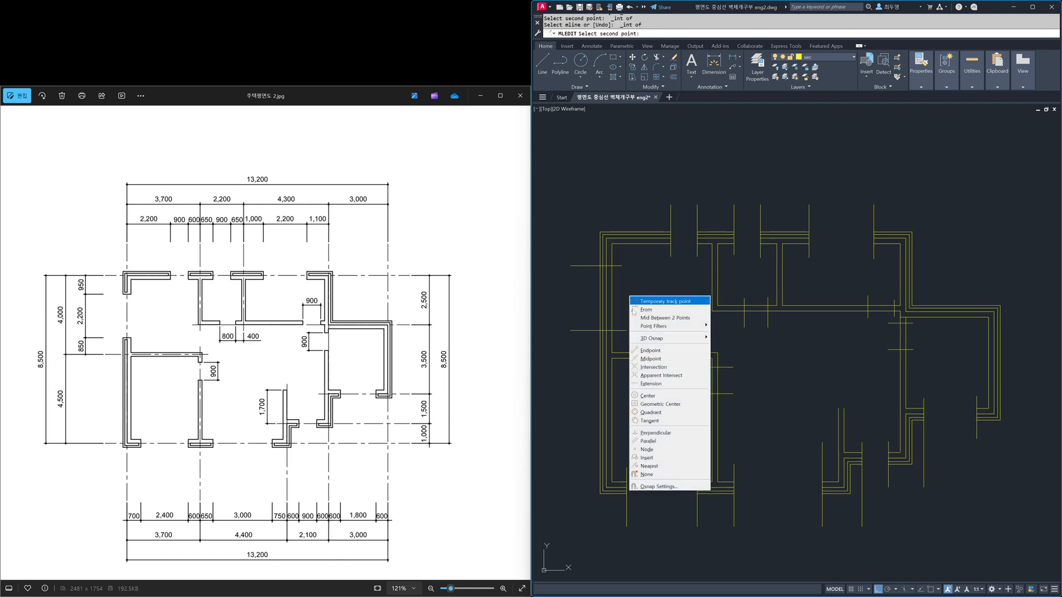
{"action": "left_click", "coordinate": [651, 365]}
{"action": "left_click", "coordinate": [614, 267]}
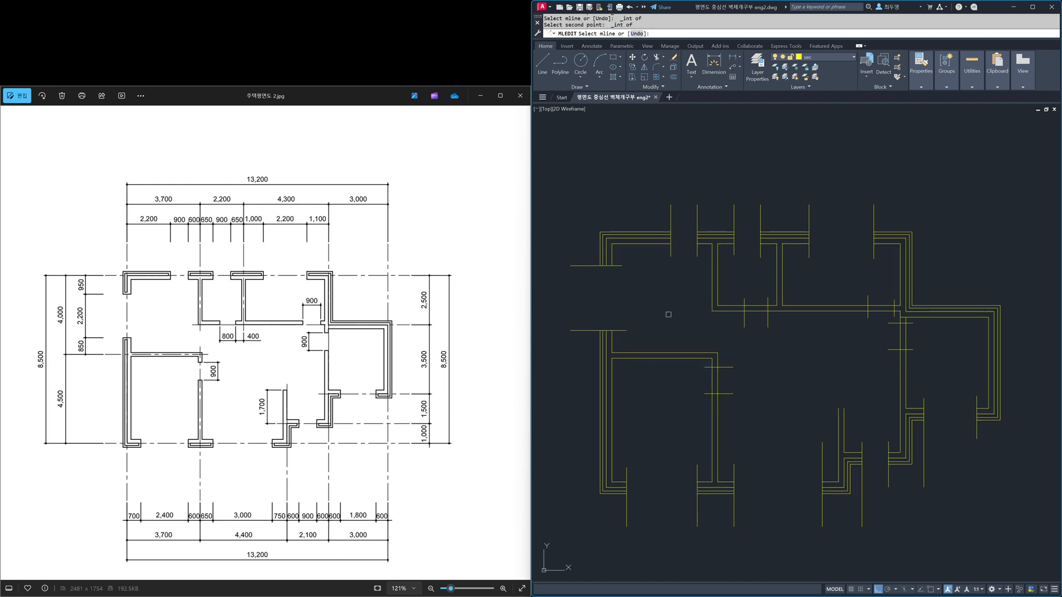
Step: Cut the small upper-middle room's bottom wall between its two vertical door lines
{"action": "right_click", "coordinate": [684, 330], "text": "shift"}
{"action": "left_click", "coordinate": [703, 400]}
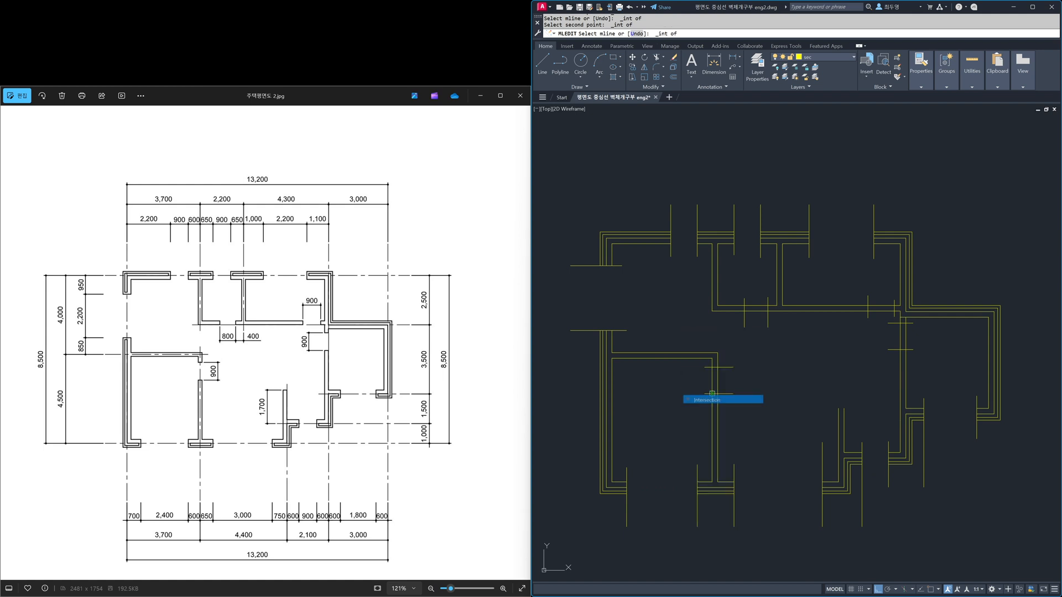
{"action": "left_click", "coordinate": [744, 305]}
{"action": "right_click", "coordinate": [755, 287], "text": "shift"}
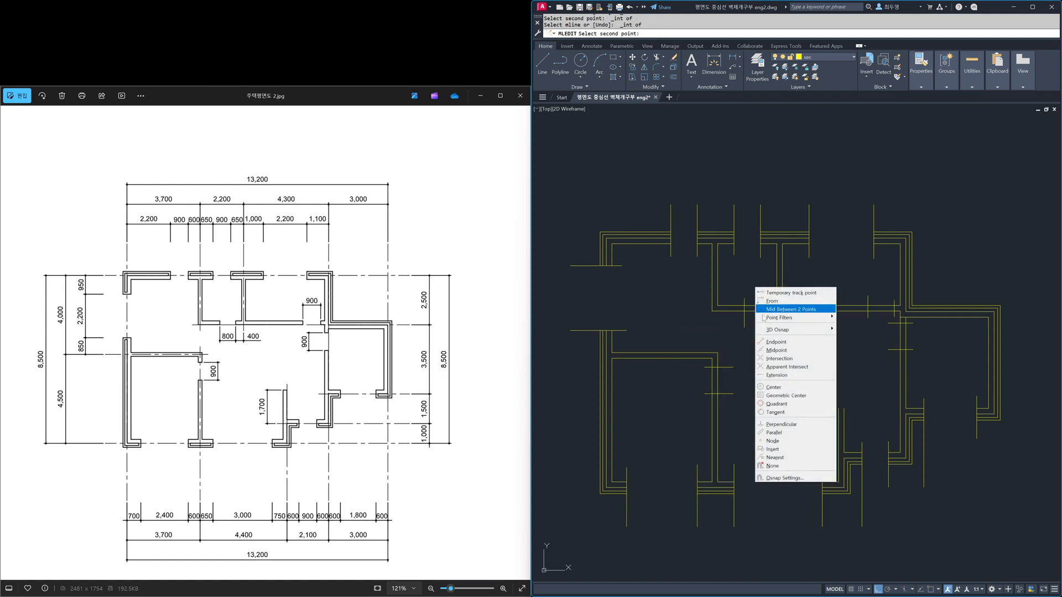
{"action": "left_click", "coordinate": [776, 357]}
{"action": "left_click", "coordinate": [769, 306]}
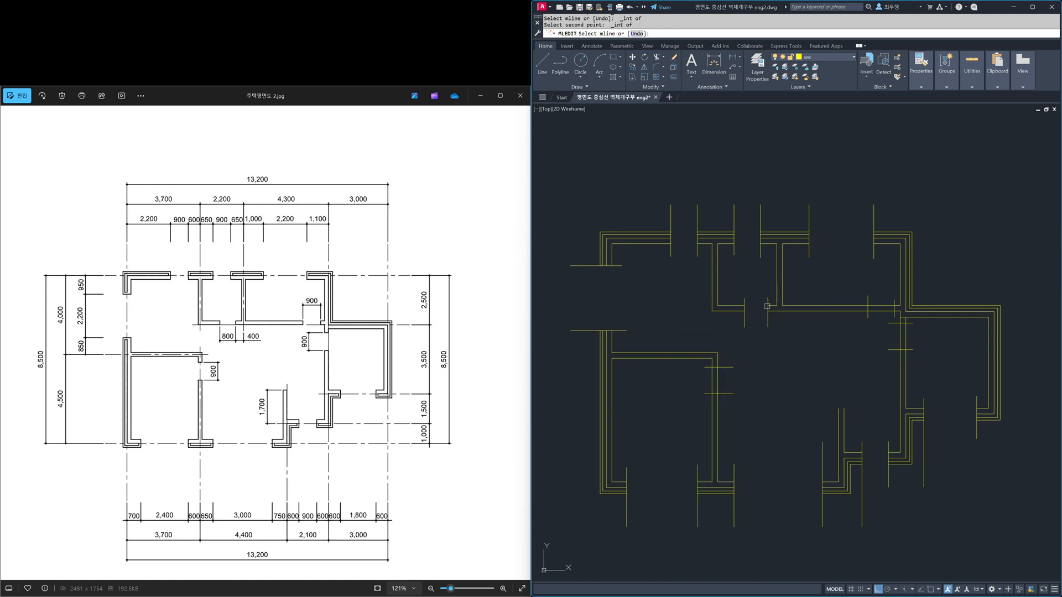
Step: Cut the lower-left room's right wall between its two horizontal door lines
{"action": "right_click", "coordinate": [745, 360], "text": "shift"}
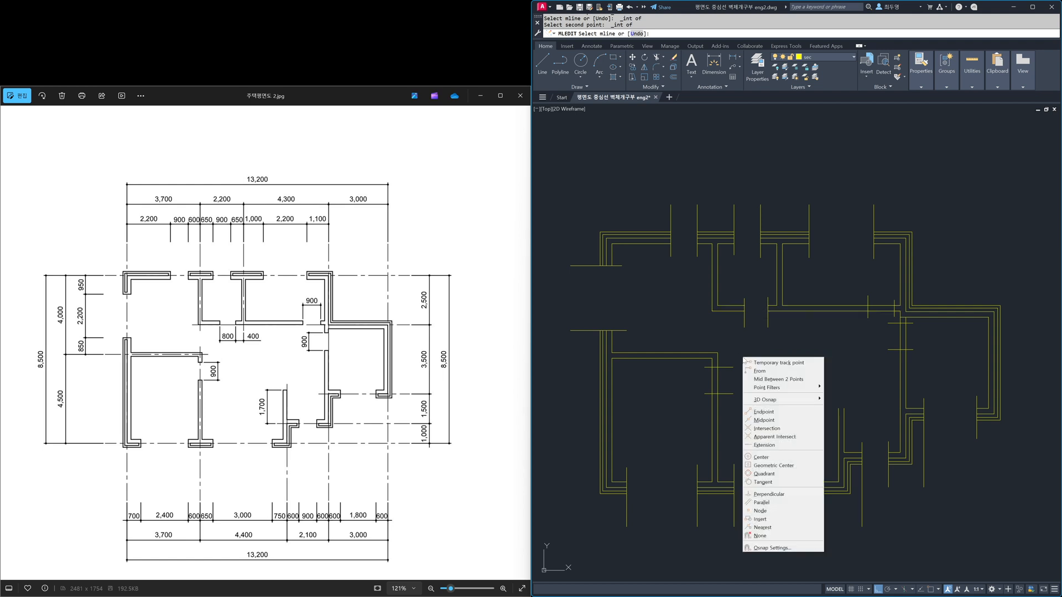
{"action": "left_click", "coordinate": [760, 428]}
{"action": "left_click", "coordinate": [713, 368]}
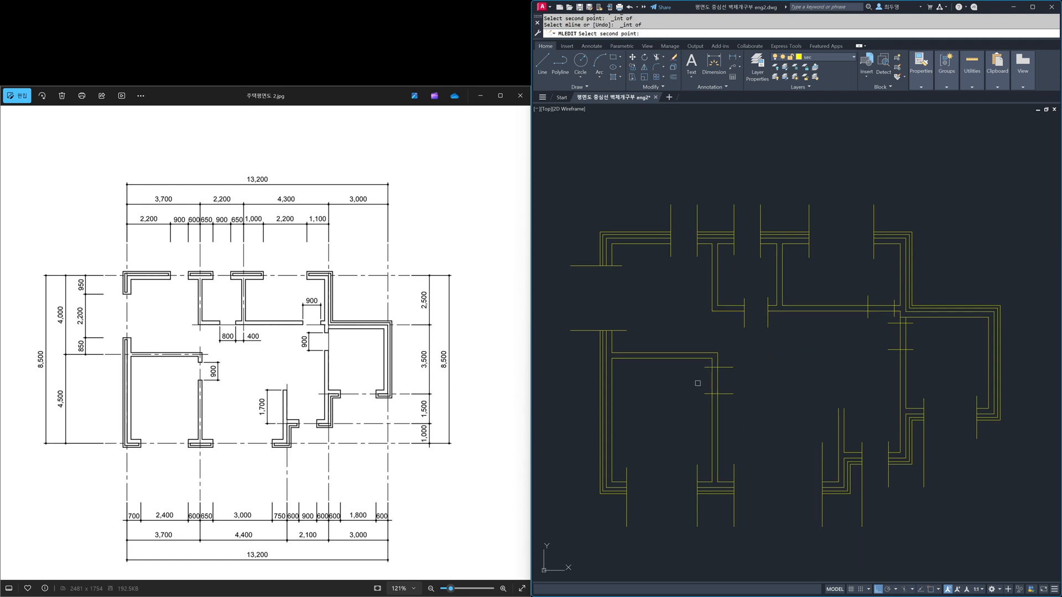
{"action": "right_click", "coordinate": [698, 381], "text": "shift"}
{"action": "left_click", "coordinate": [723, 455]}
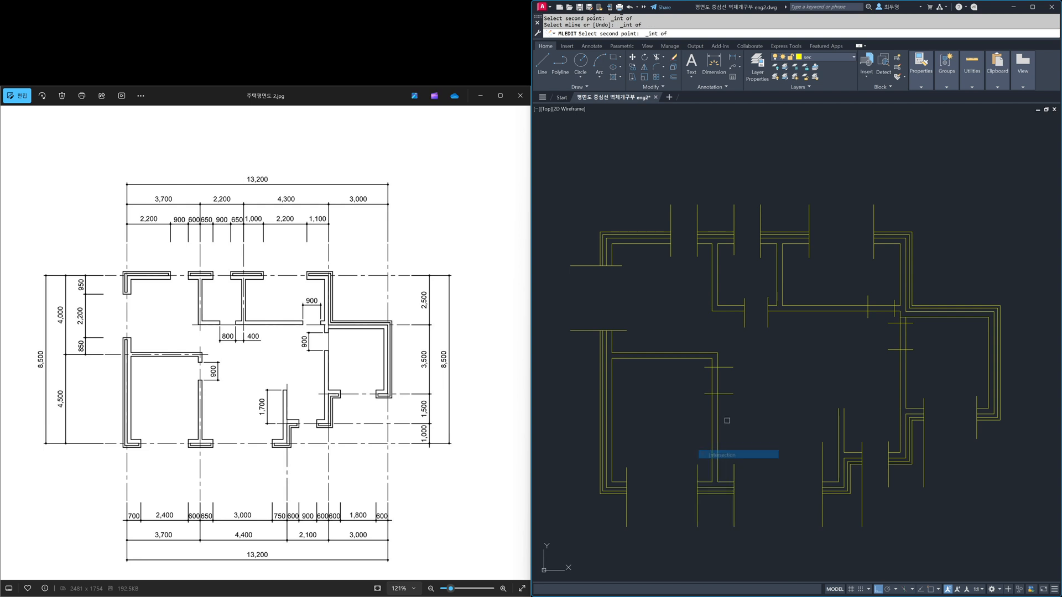
{"action": "left_click", "coordinate": [717, 394]}
Step: Cut the upper-right room's bottom wall between its two vertical door lines
{"action": "right_click", "coordinate": [836, 365], "text": "shift"}
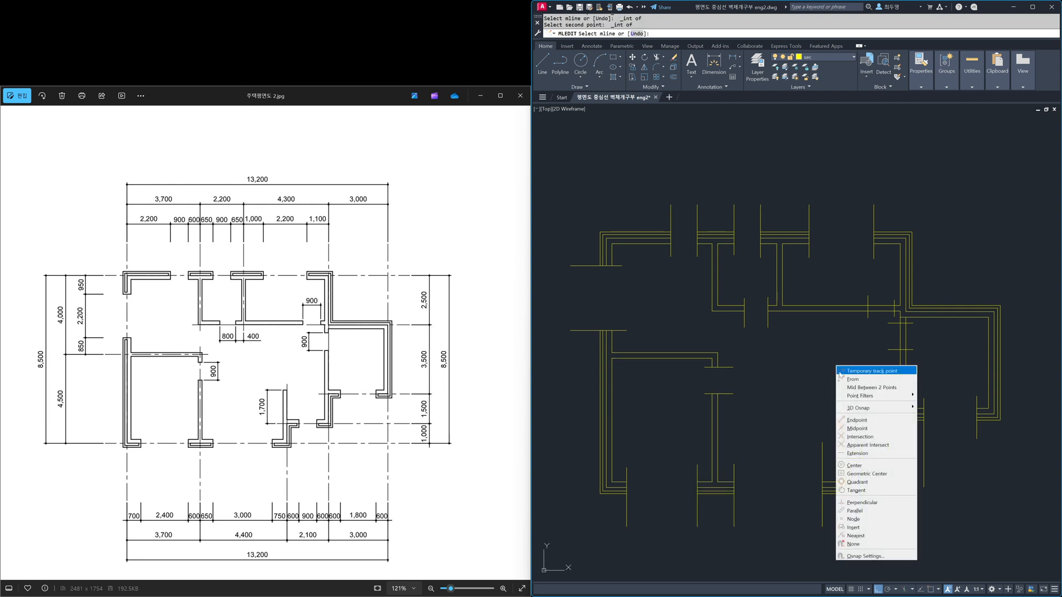
{"action": "left_click", "coordinate": [852, 437]}
{"action": "left_click", "coordinate": [857, 313]}
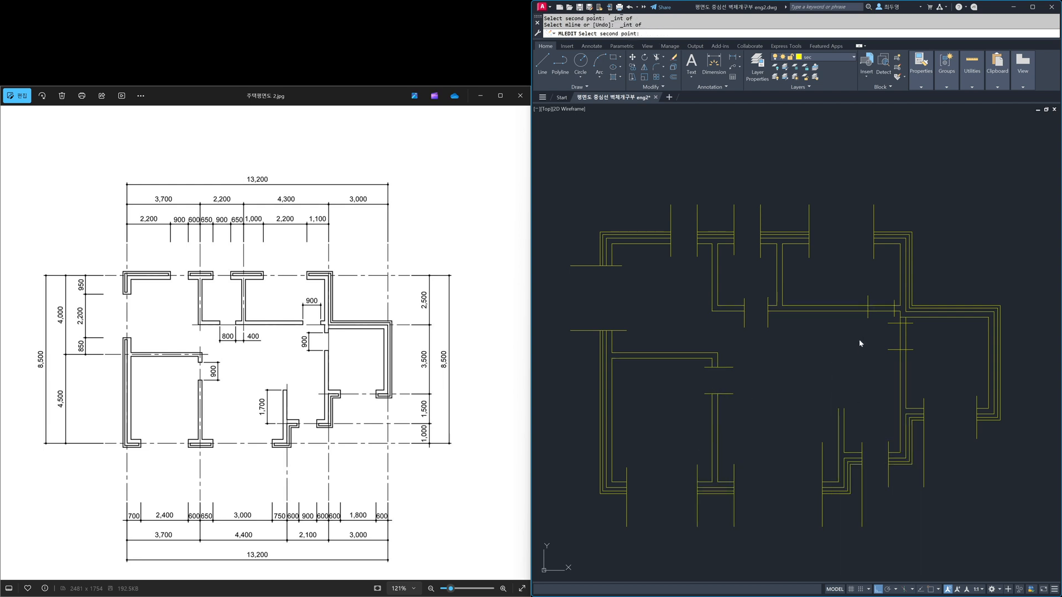
{"action": "right_click", "coordinate": [858, 339], "text": "shift"}
{"action": "left_click", "coordinate": [878, 411]}
{"action": "left_click", "coordinate": [892, 310]}
Step: Cut the right-hand interior wall between its two horizontal door lines, snapping to intersections
{"action": "right_click", "coordinate": [870, 344], "text": "shift"}
{"action": "left_click", "coordinate": [895, 416]}
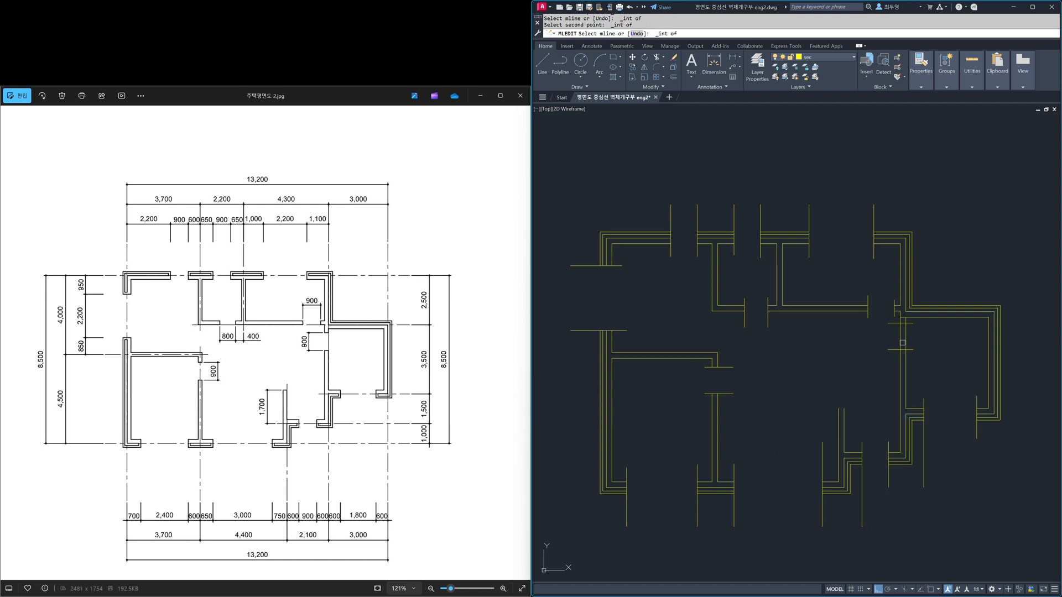
{"action": "left_click", "coordinate": [898, 325]}
{"action": "right_click", "coordinate": [890, 339], "text": "shift"}
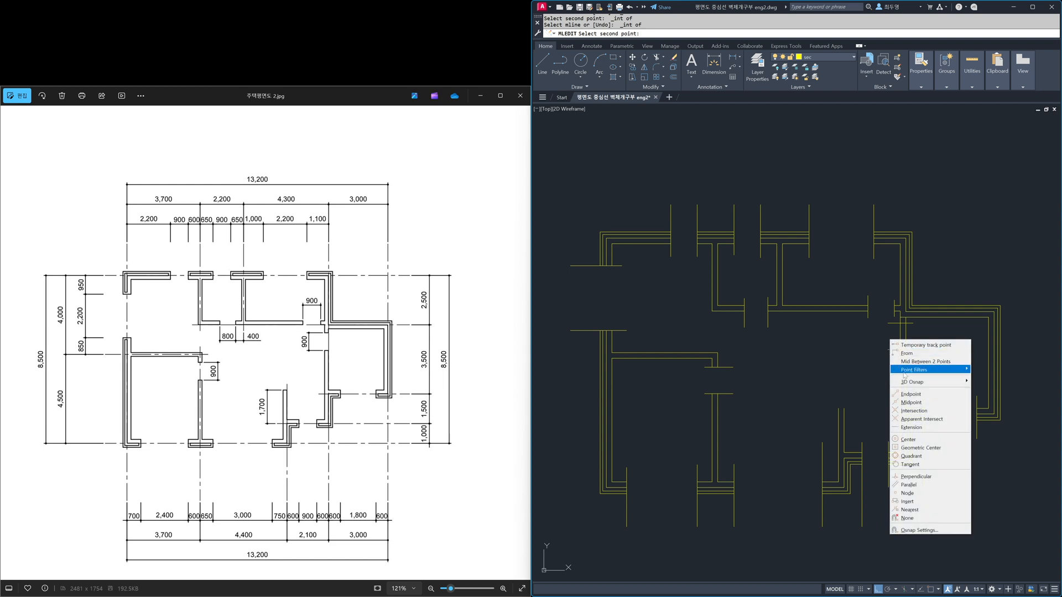
{"action": "left_click", "coordinate": [910, 411]}
{"action": "left_click", "coordinate": [902, 350]}
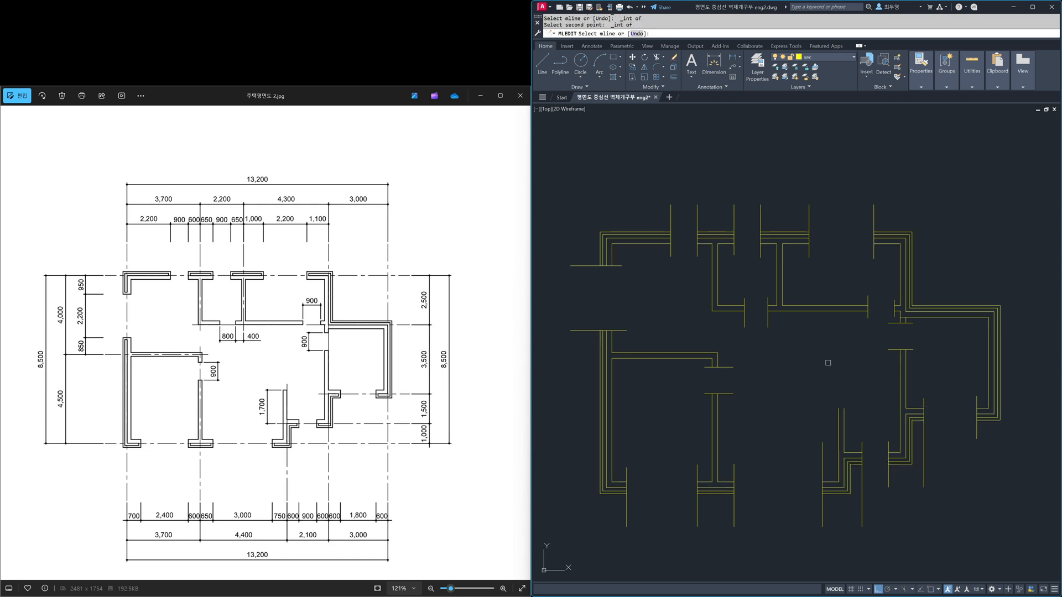
{"action": "key", "text": "Return"}
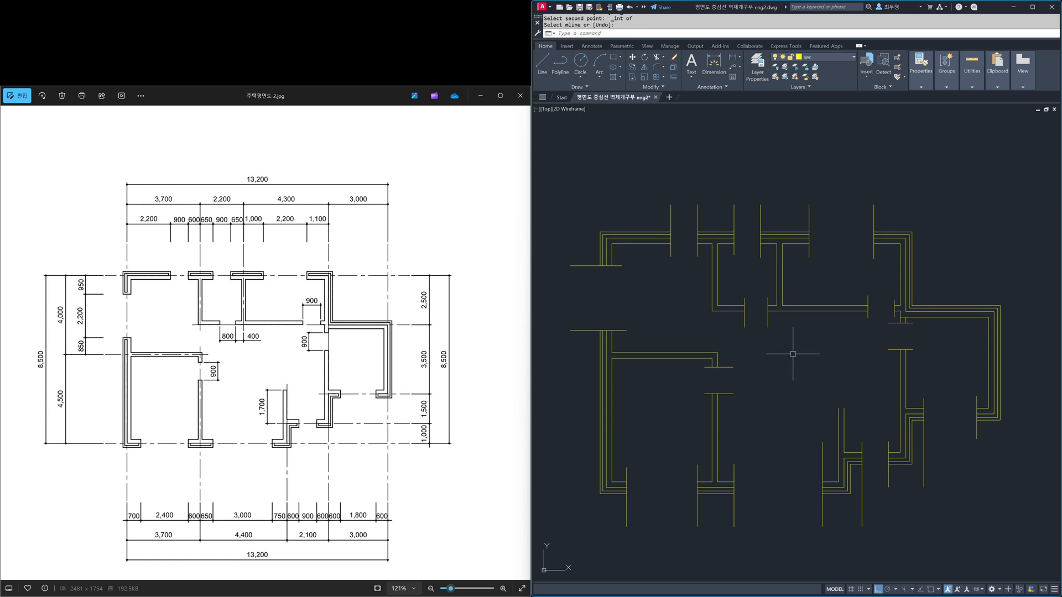
Step: Trim the ends of the opening lines that extend above the upper outer wall
{"action": "type", "text": "tr"}
{"action": "key", "text": "Return"}
{"action": "left_click", "coordinate": [636, 186]}
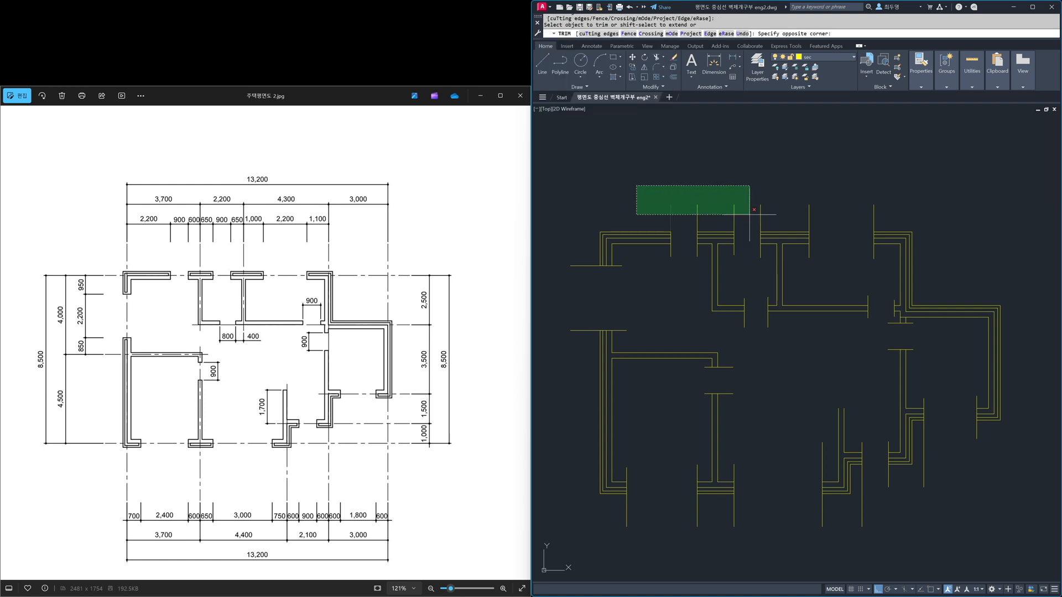
{"action": "left_click", "coordinate": [891, 222]}
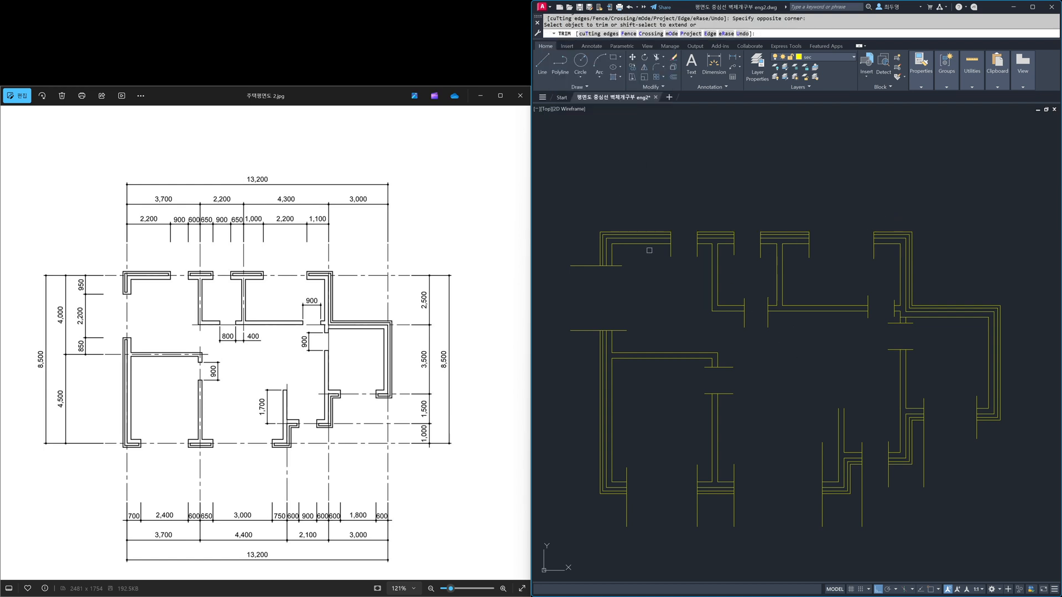
Step: Trim the opening-line ends inside the upper rooms, below the outer wall and above the door walls
{"action": "left_click", "coordinate": [616, 252]}
{"action": "left_click", "coordinate": [634, 337]}
{"action": "left_click", "coordinate": [660, 252]}
{"action": "left_click", "coordinate": [700, 257]}
{"action": "left_click", "coordinate": [728, 250]}
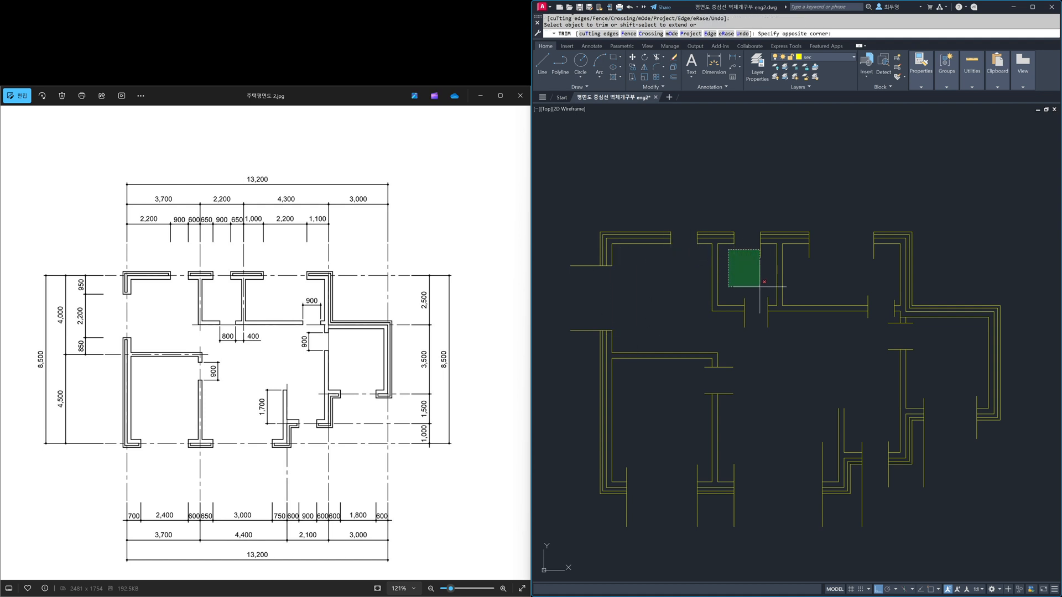
{"action": "left_click", "coordinate": [778, 296]}
{"action": "left_click", "coordinate": [802, 253]}
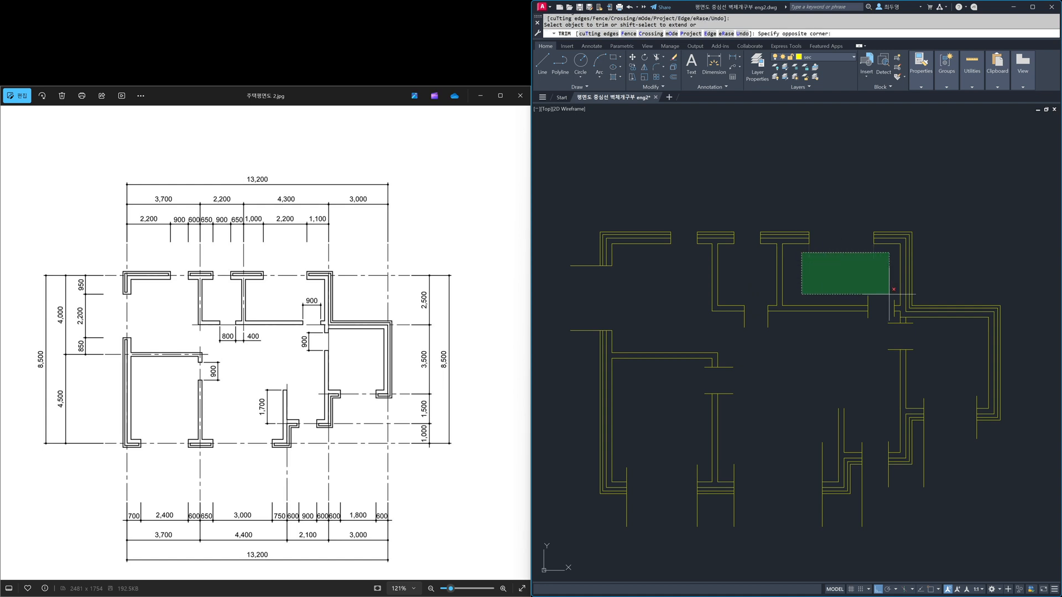
{"action": "left_click", "coordinate": [896, 301]}
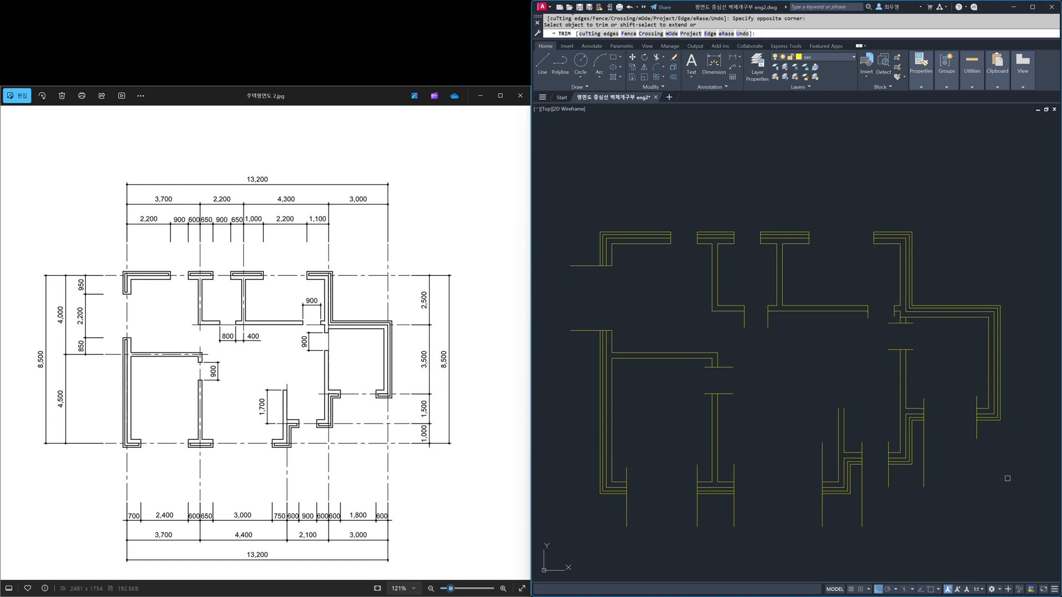
Step: Trim the opening-line ends inside and below the right room and beneath the lower outer walls
{"action": "left_click", "coordinate": [1018, 457]}
{"action": "left_click", "coordinate": [923, 433]}
{"action": "left_click", "coordinate": [984, 401]}
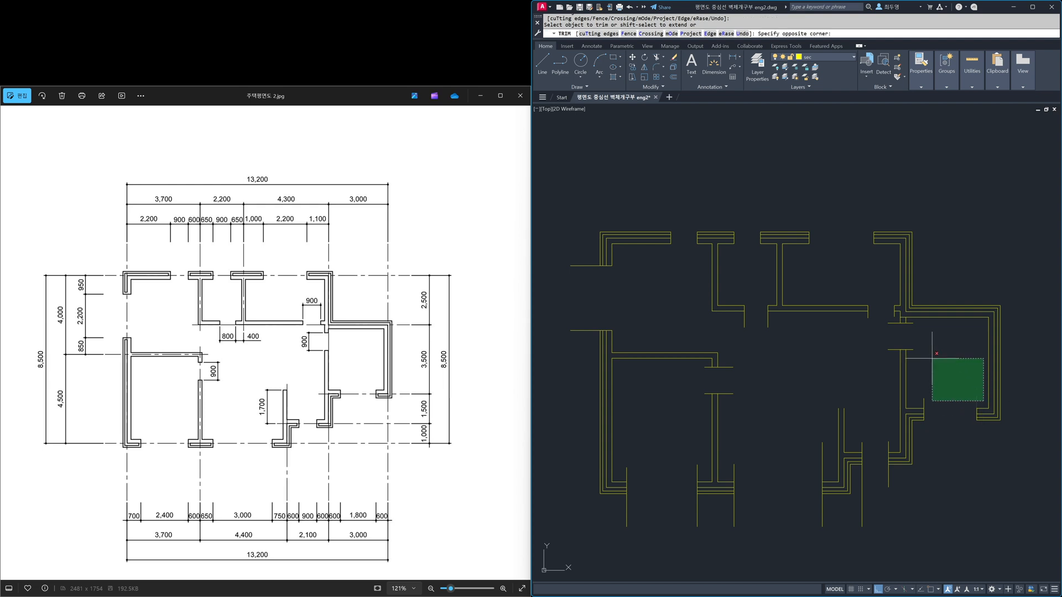
{"action": "left_click", "coordinate": [910, 322]}
{"action": "left_click", "coordinate": [962, 543]}
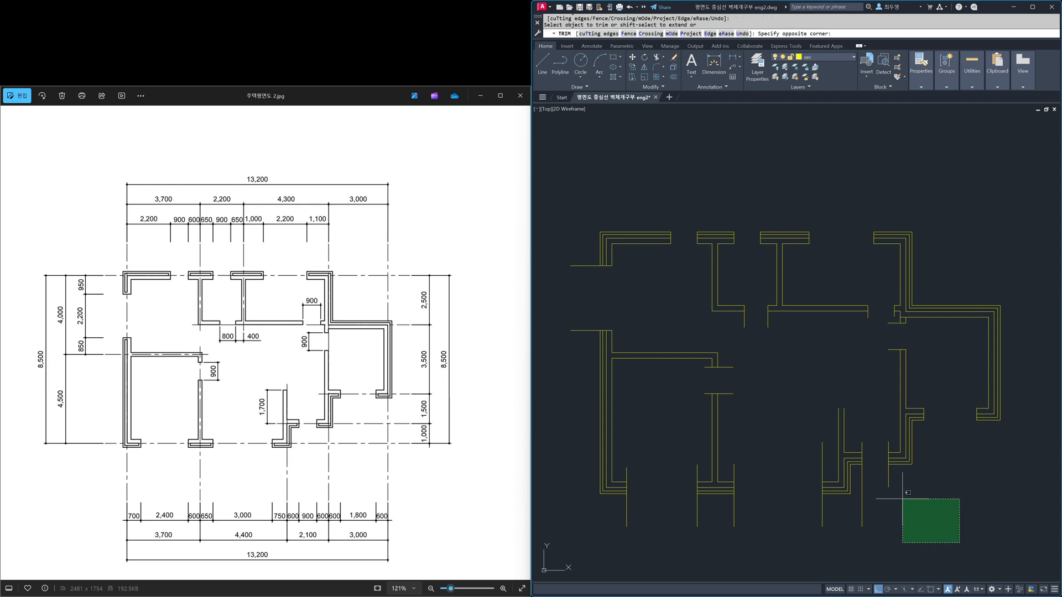
{"action": "left_click", "coordinate": [861, 476]}
{"action": "left_click", "coordinate": [880, 538]}
{"action": "left_click", "coordinate": [676, 520]}
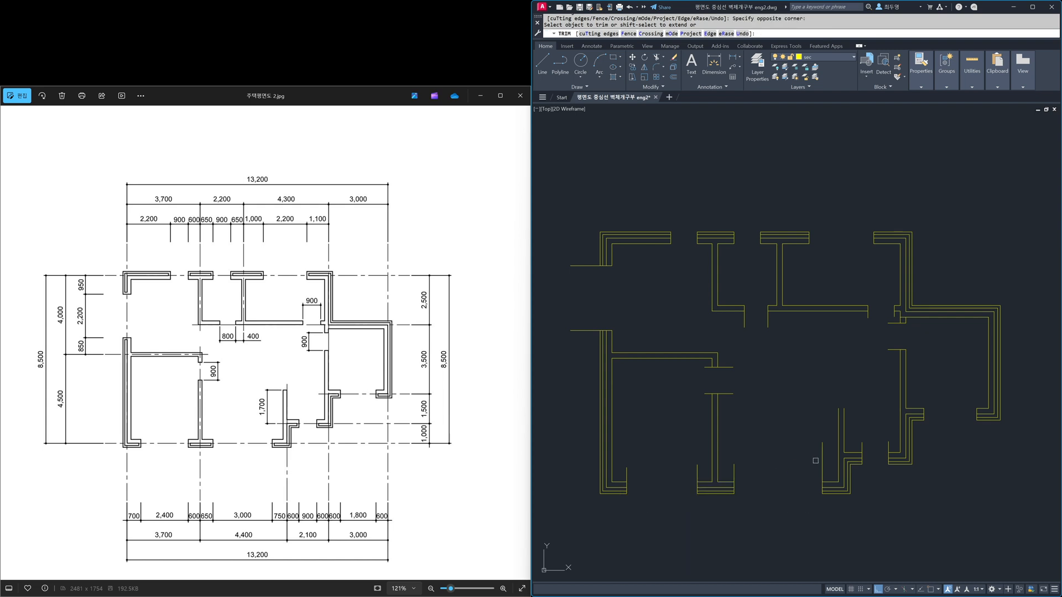
Step: Trim the opening-line ends projecting into the central living area from the surrounding walls and doors
{"action": "left_click", "coordinate": [827, 468]}
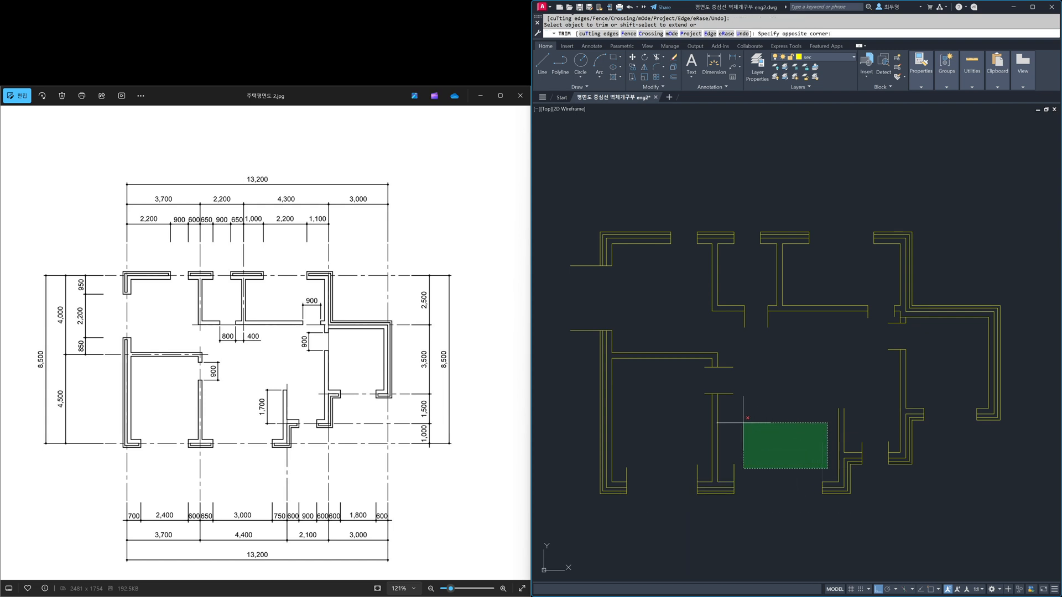
{"action": "left_click", "coordinate": [728, 320]}
{"action": "left_click", "coordinate": [892, 372]}
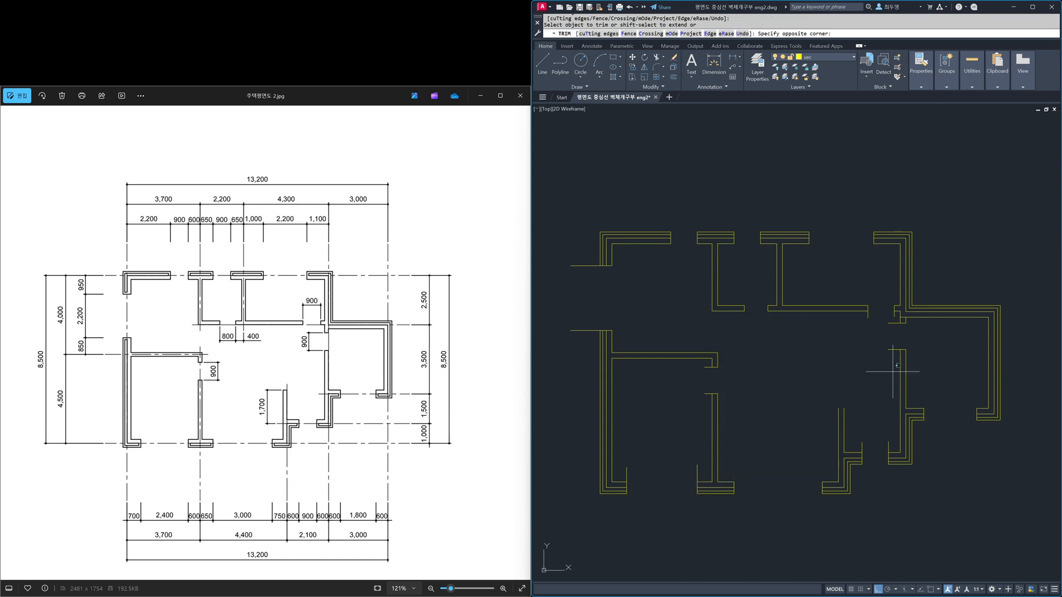
{"action": "left_click", "coordinate": [866, 319]}
{"action": "left_click", "coordinate": [893, 316]}
{"action": "left_click", "coordinate": [852, 414]}
{"action": "left_click", "coordinate": [890, 450]}
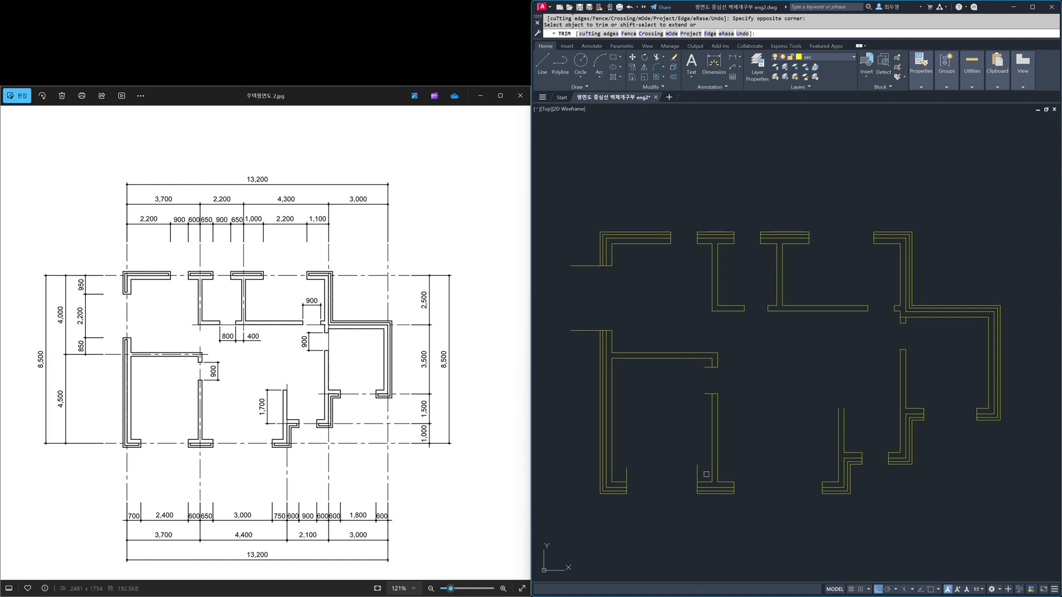
Step: Trim the opening-line ends inside the lower-left room, at its door and beyond the left outer wall
{"action": "left_click", "coordinate": [621, 473]}
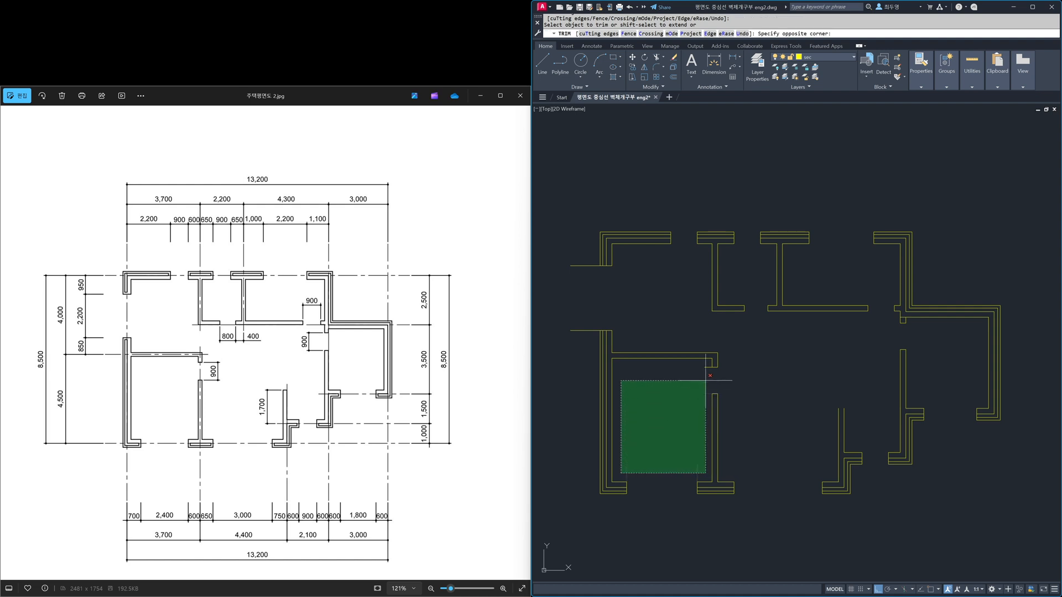
{"action": "left_click", "coordinate": [737, 338]}
{"action": "left_click", "coordinate": [585, 358]}
{"action": "left_click", "coordinate": [579, 248]}
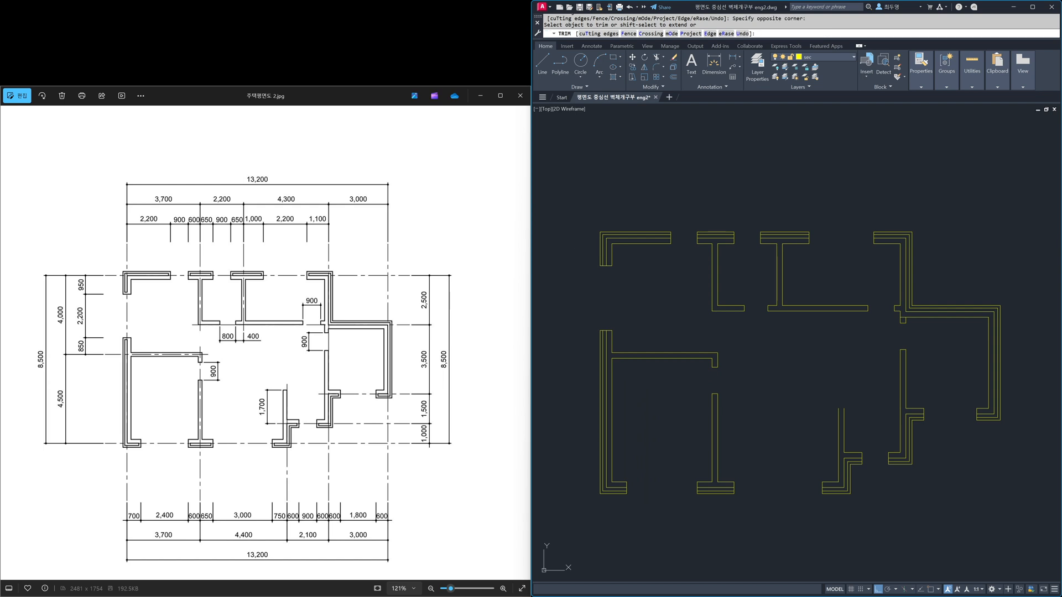
{"action": "key", "text": "Escape"}
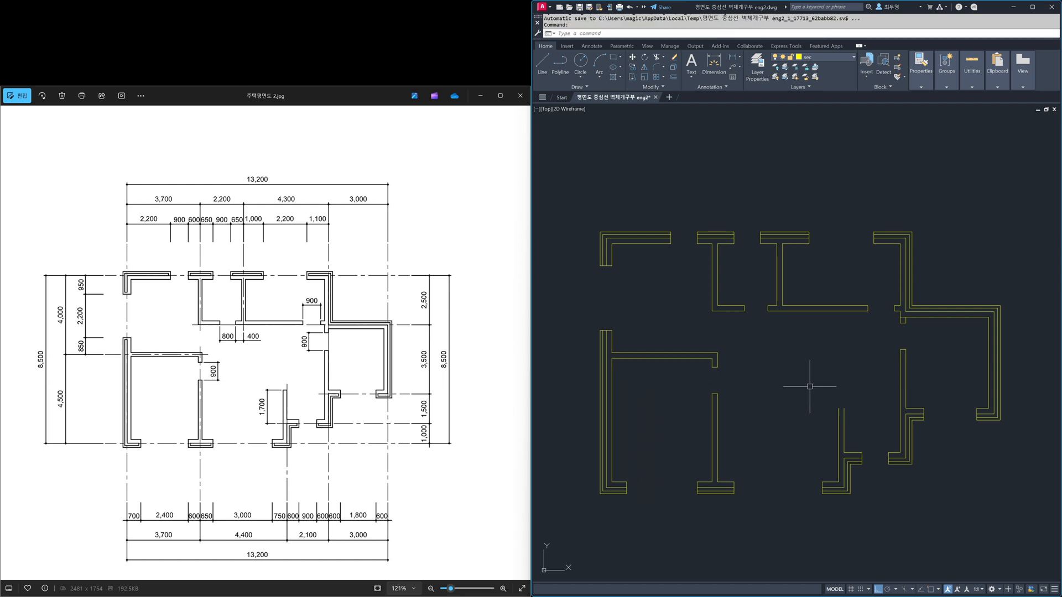
Step: Draw a short line closing the open upper end of the 1,700 interior wall near the entrance
{"action": "type", "text": "l"}
{"action": "key", "text": "Return"}
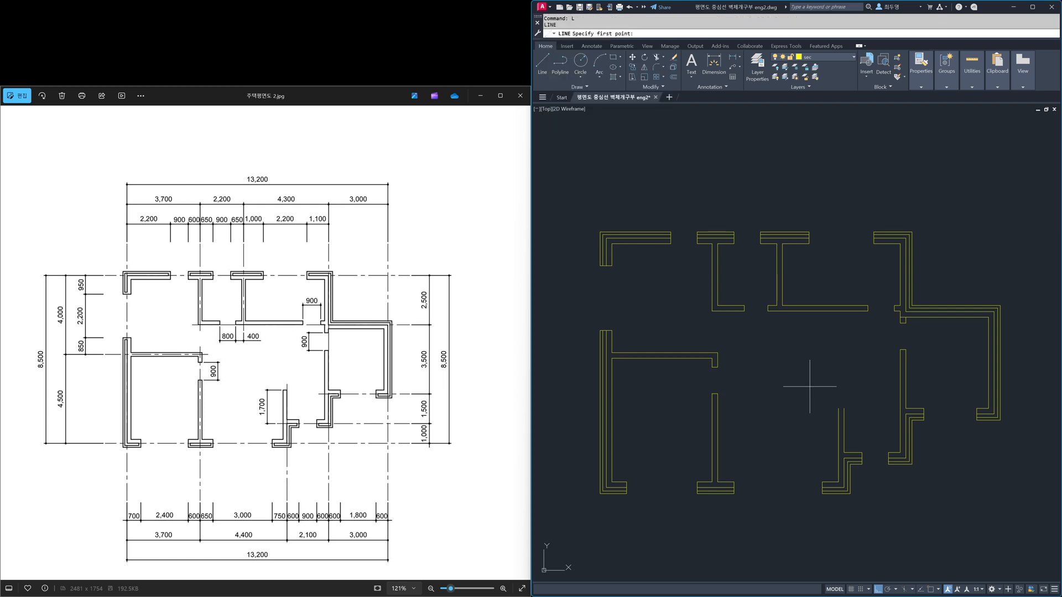
{"action": "key", "text": "F3"}
{"action": "left_click", "coordinate": [839, 409]}
{"action": "left_click", "coordinate": [844, 409]}
{"action": "key", "text": "Return"}
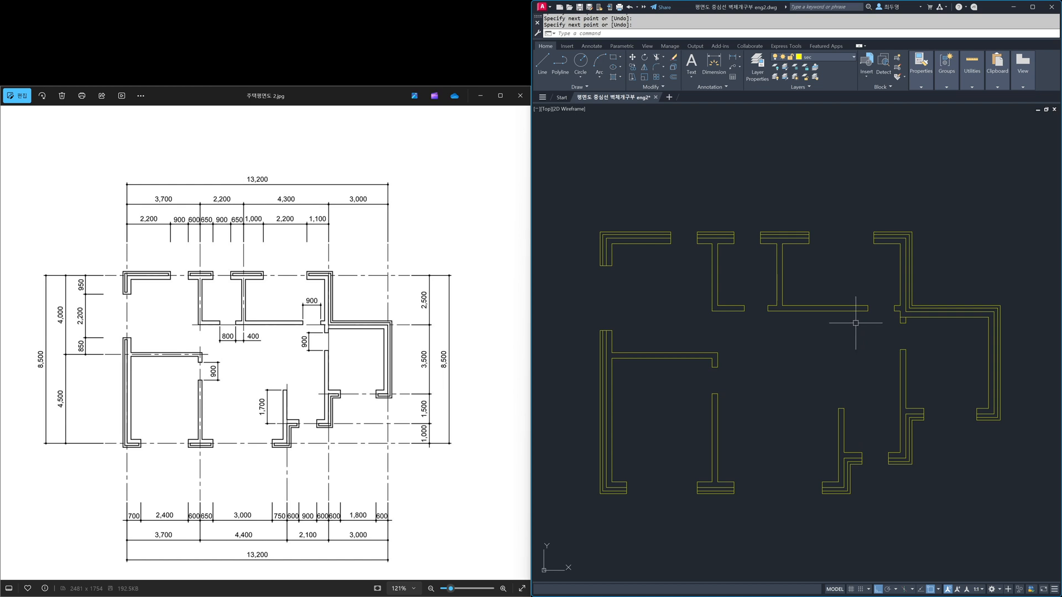
Step: Explode all the multiline walls of the floor plan
{"action": "type", "text": "x"}
{"action": "key", "text": "Return"}
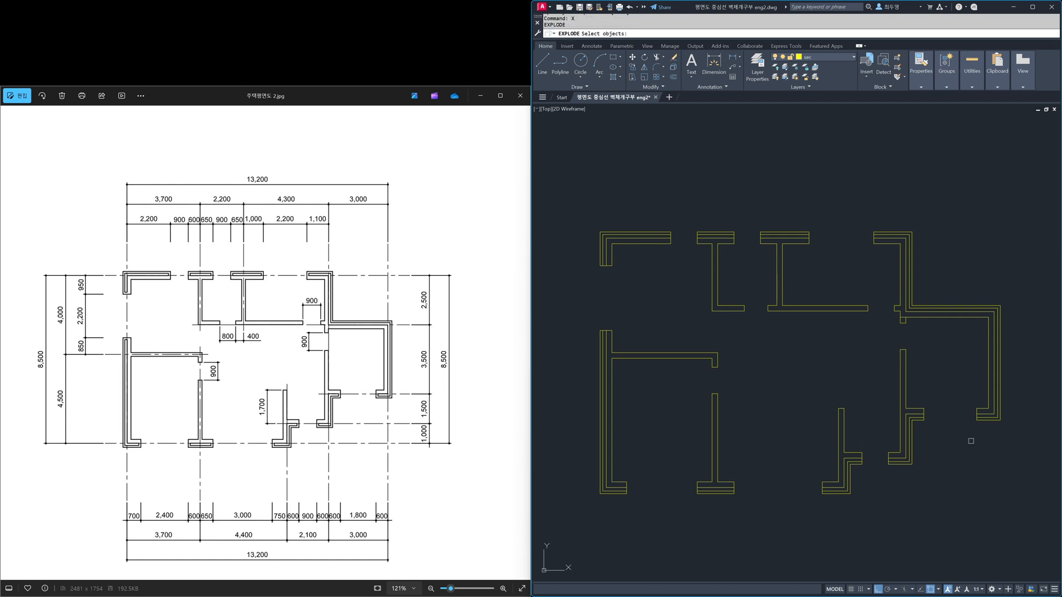
{"action": "left_click", "coordinate": [1039, 538]}
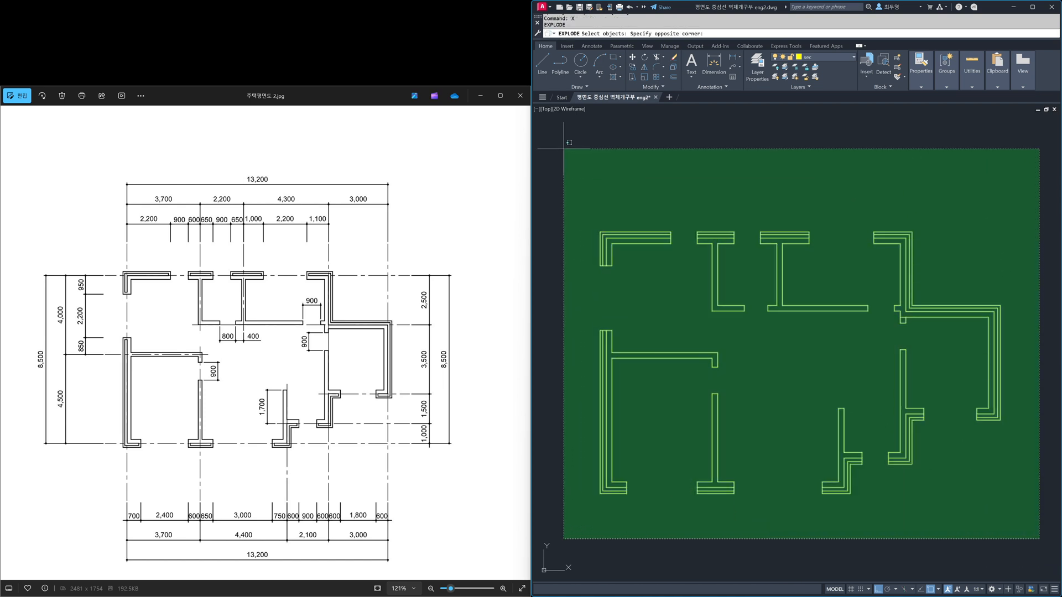
{"action": "left_click", "coordinate": [539, 122]}
{"action": "key", "text": "Return"}
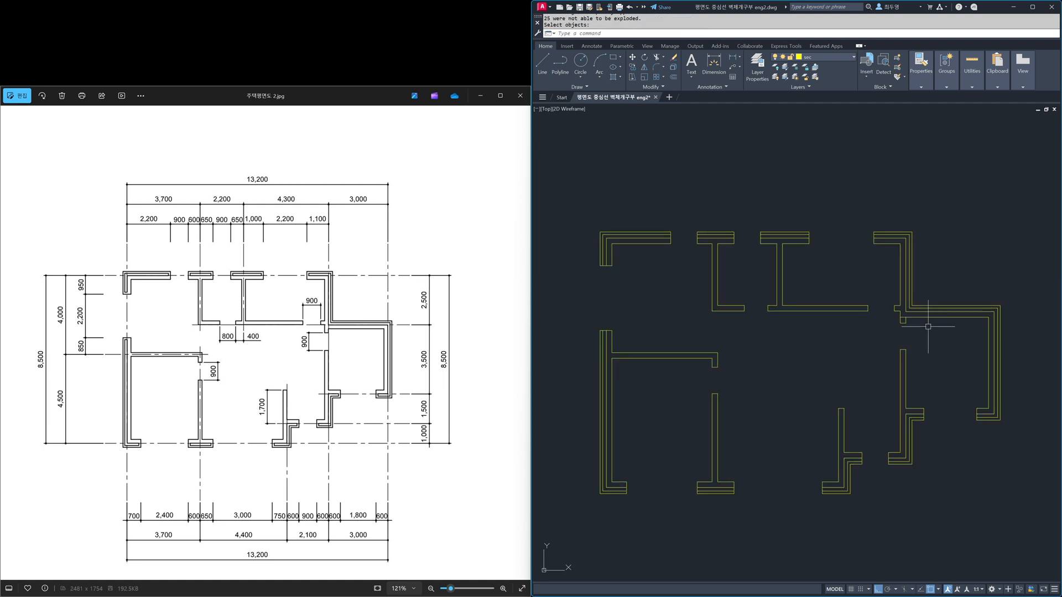
Step: Trim the wall line crossing the short wall stub at the right room's upper-left corner
{"action": "scroll", "coordinate": [917, 314], "scroll_direction": "up", "scroll_amount": 4}
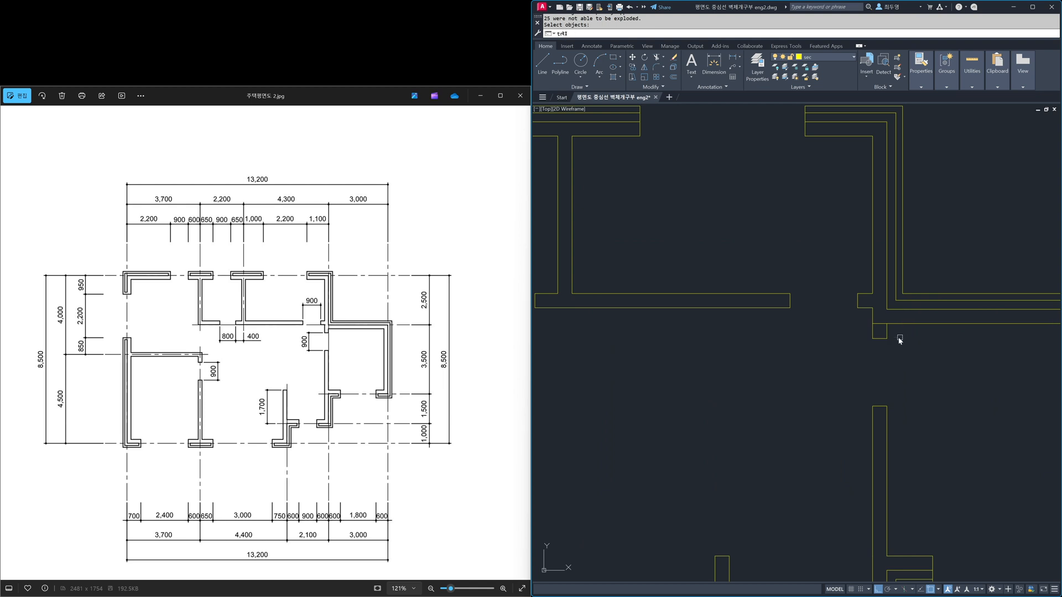
{"action": "type", "text": "tr"}
{"action": "key", "text": "Return"}
{"action": "key", "text": "Return"}
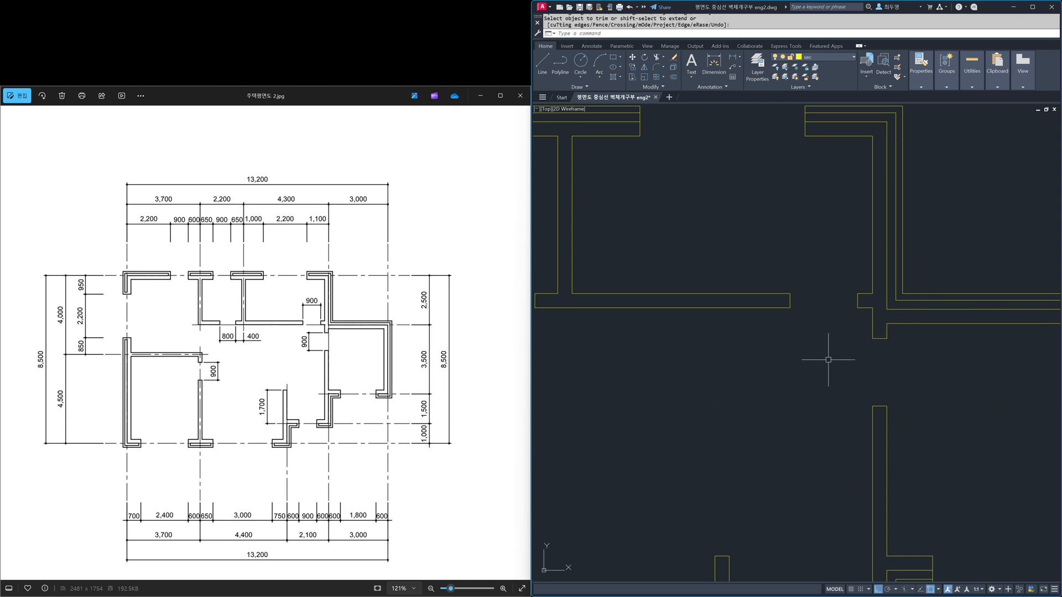
Step: Offset both end lines at the left outer wall's opening by 100 into the wall
{"action": "scroll", "coordinate": [822, 359], "scroll_direction": "down", "scroll_amount": 4}
{"action": "middle_click_drag", "start_coordinate": [816, 367], "coordinate": [882, 320]}
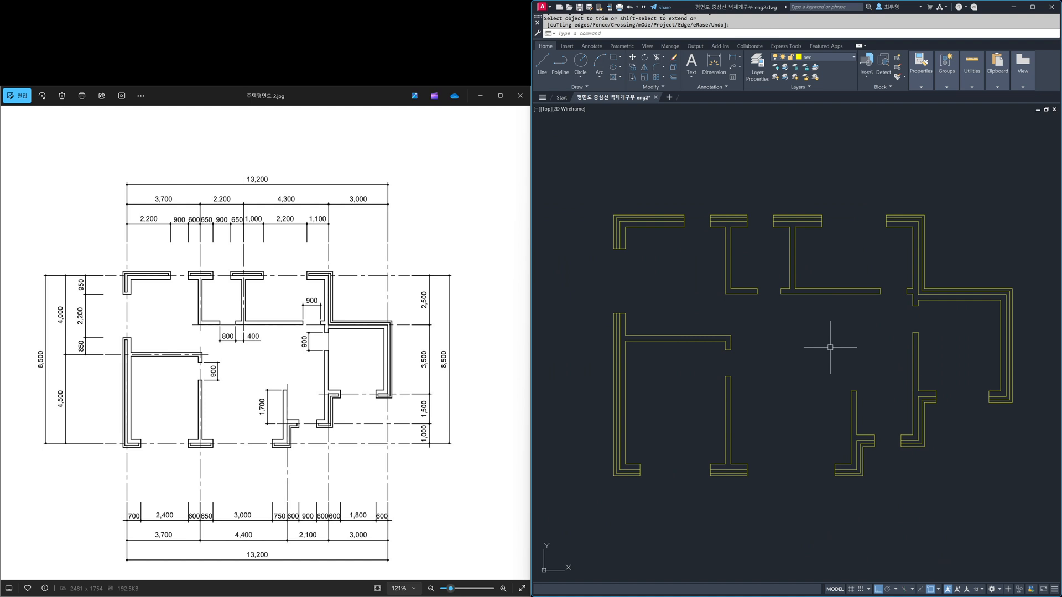
{"action": "middle_click_drag", "start_coordinate": [685, 251], "coordinate": [738, 333]}
{"action": "scroll", "coordinate": [738, 304], "scroll_direction": "up", "scroll_amount": 3}
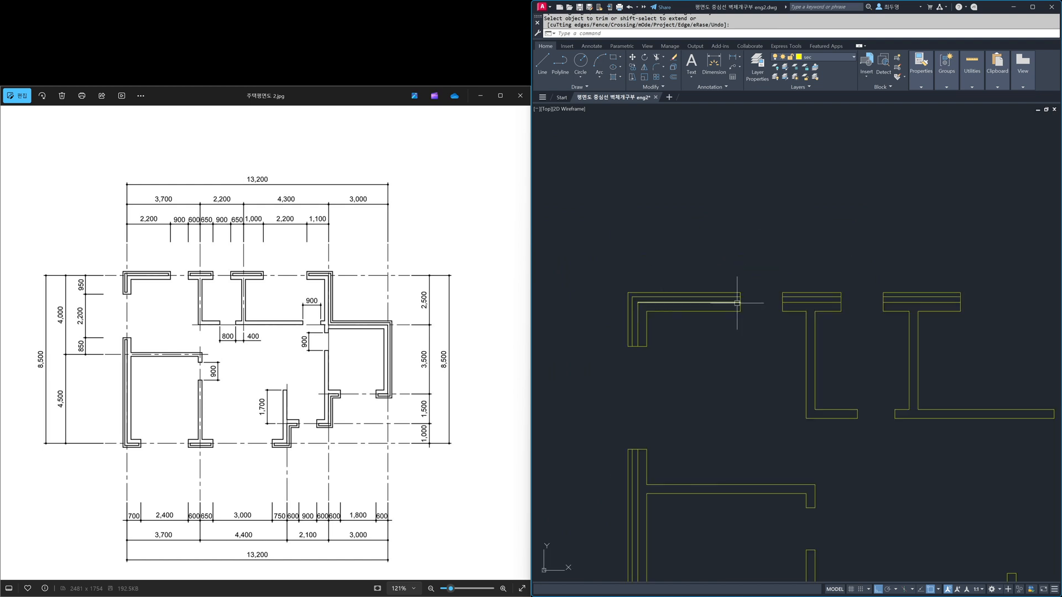
{"action": "key", "text": "Escape"}
{"action": "type", "text": "o"}
{"action": "key", "text": "Return"}
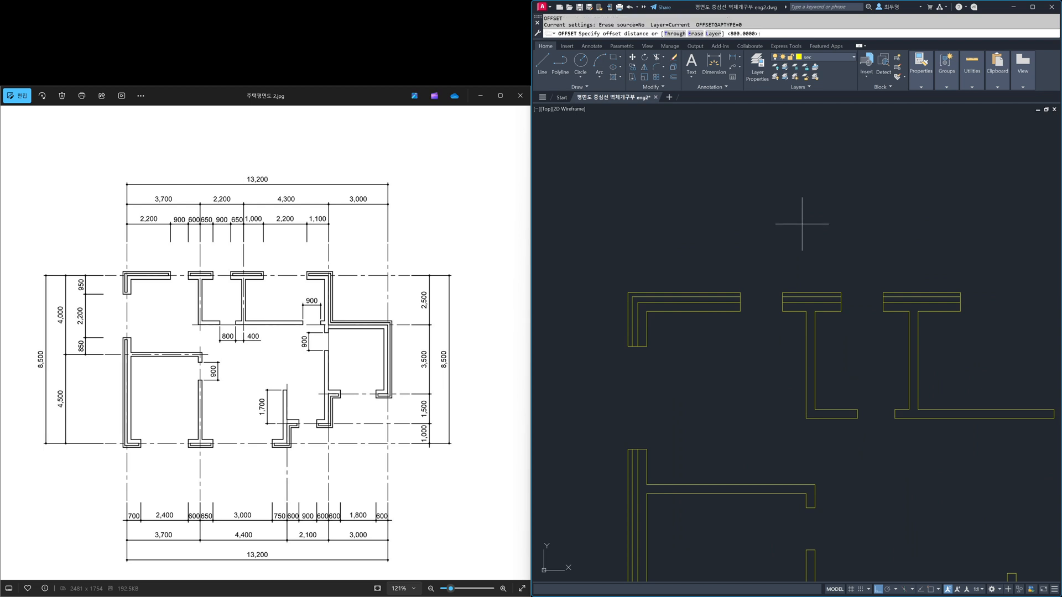
{"action": "key", "text": "Return"}
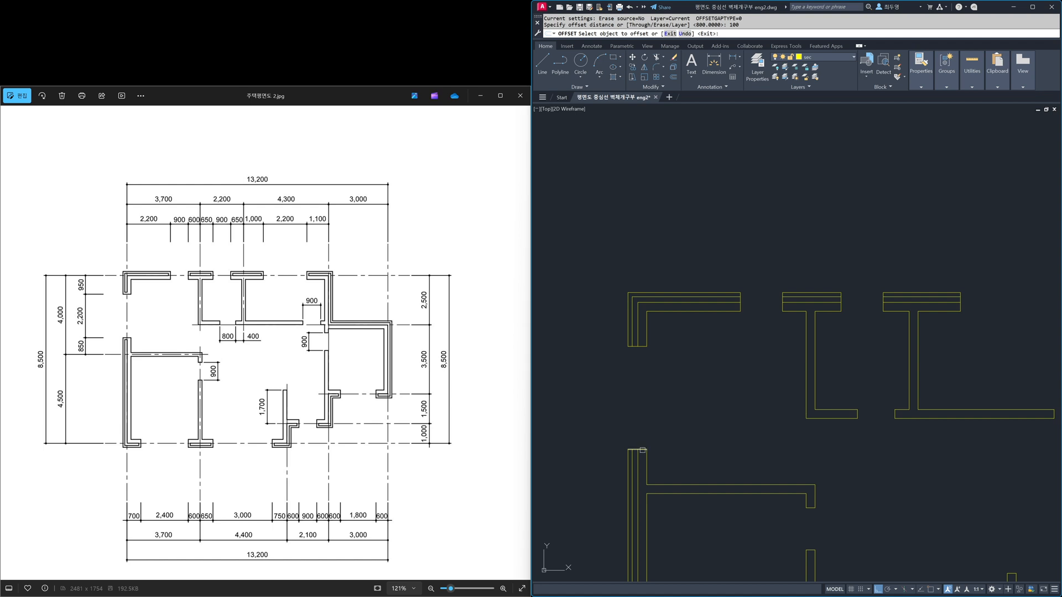
{"action": "left_click", "coordinate": [643, 450]}
{"action": "left_click", "coordinate": [642, 464]}
{"action": "left_click", "coordinate": [642, 346]}
{"action": "left_click", "coordinate": [641, 327]}
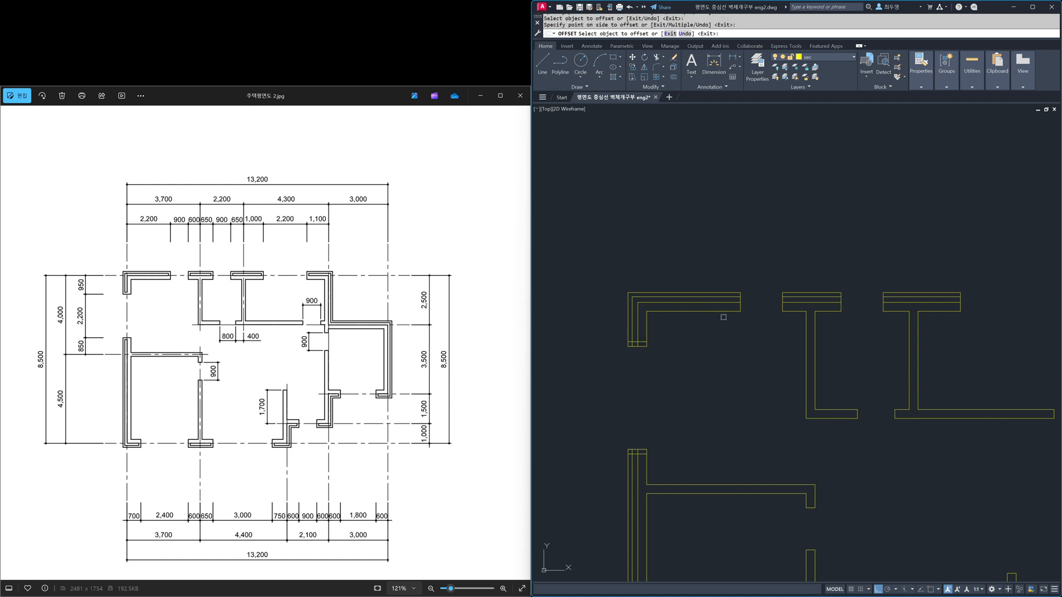
Step: Offset the end lines of the two middle segments of the upper outer wall by 100 inward
{"action": "left_click", "coordinate": [782, 306]}
{"action": "left_click", "coordinate": [802, 306]}
{"action": "left_click", "coordinate": [840, 305]}
{"action": "left_click", "coordinate": [829, 305]}
{"action": "left_click", "coordinate": [884, 306]}
{"action": "left_click", "coordinate": [887, 306]}
{"action": "left_click", "coordinate": [960, 302]}
{"action": "left_click", "coordinate": [950, 299]}
Step: Offset the remaining opening end lines of the right and lower outer walls by 100 into the walls
{"action": "mouse_move", "coordinate": [980, 342]}
{"action": "middle_mouse_down"}
{"action": "mouse_move", "coordinate": [612, 301]}
{"action": "mouse_move", "coordinate": [638, 268]}
{"action": "middle_mouse_up"}
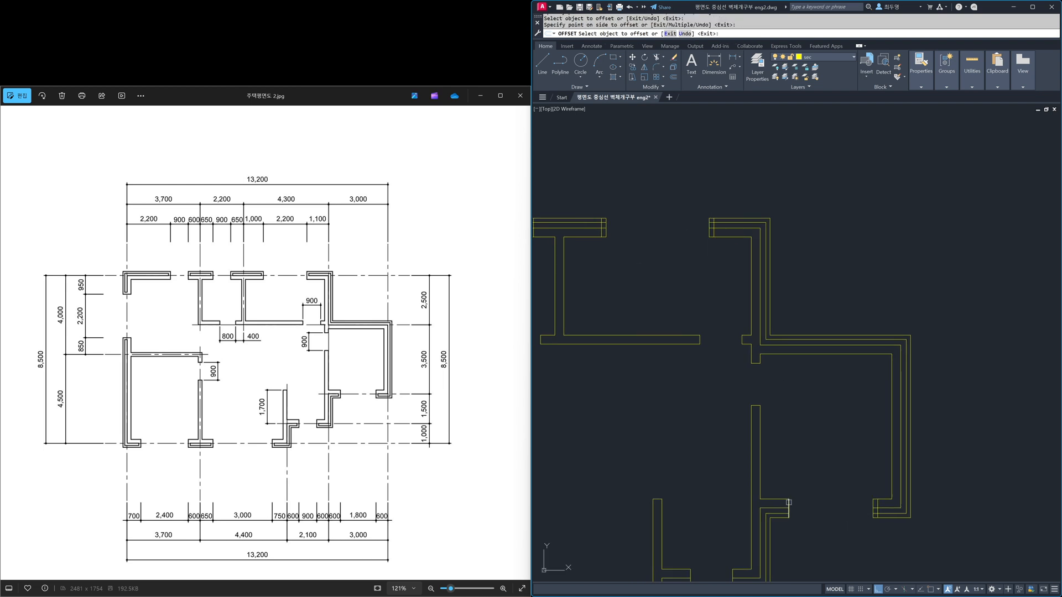
{"action": "mouse_move", "coordinate": [688, 501]}
{"action": "middle_mouse_down"}
{"action": "mouse_move", "coordinate": [832, 291]}
{"action": "mouse_move", "coordinate": [861, 308]}
{"action": "middle_mouse_up"}
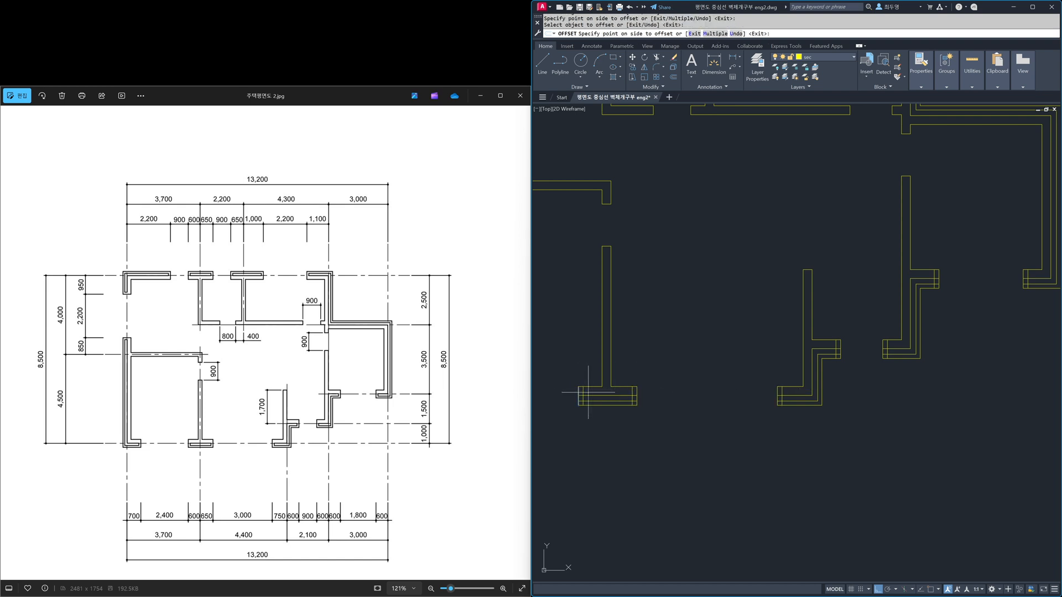
{"action": "middle_click_drag", "start_coordinate": [697, 361], "coordinate": [1013, 373]}
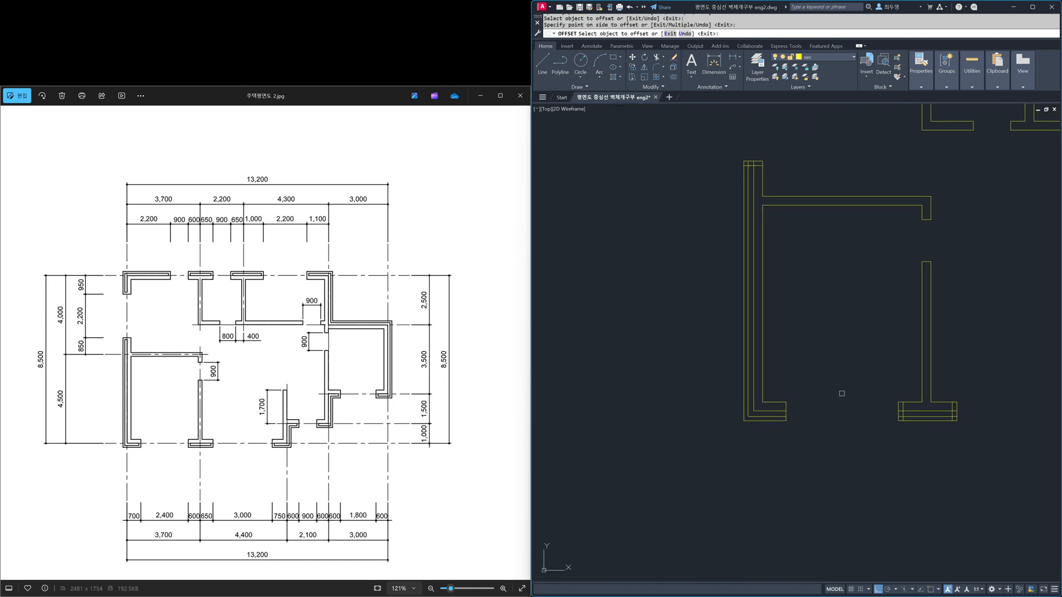
{"action": "key", "text": "Return"}
Step: Fillet the cavity lines with the offset end lines at both ends of the lower outer wall's middle segment, using the Multiple option
{"action": "scroll", "coordinate": [906, 338], "scroll_direction": "down", "scroll_amount": 1}
{"action": "middle_click_drag", "start_coordinate": [906, 338], "coordinate": [704, 427]}
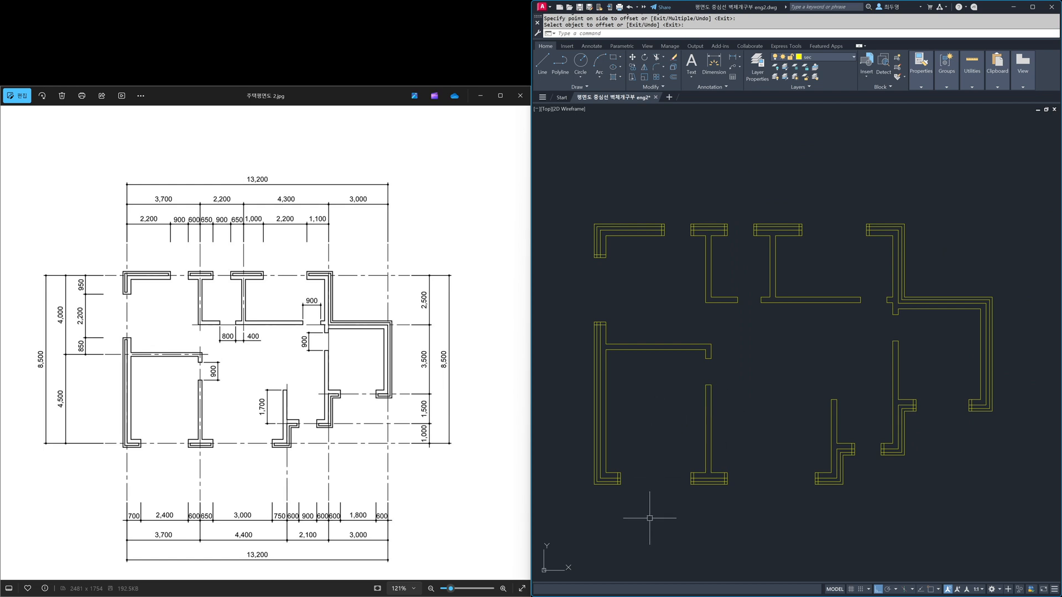
{"action": "type", "text": "f"}
{"action": "key", "text": "Return"}
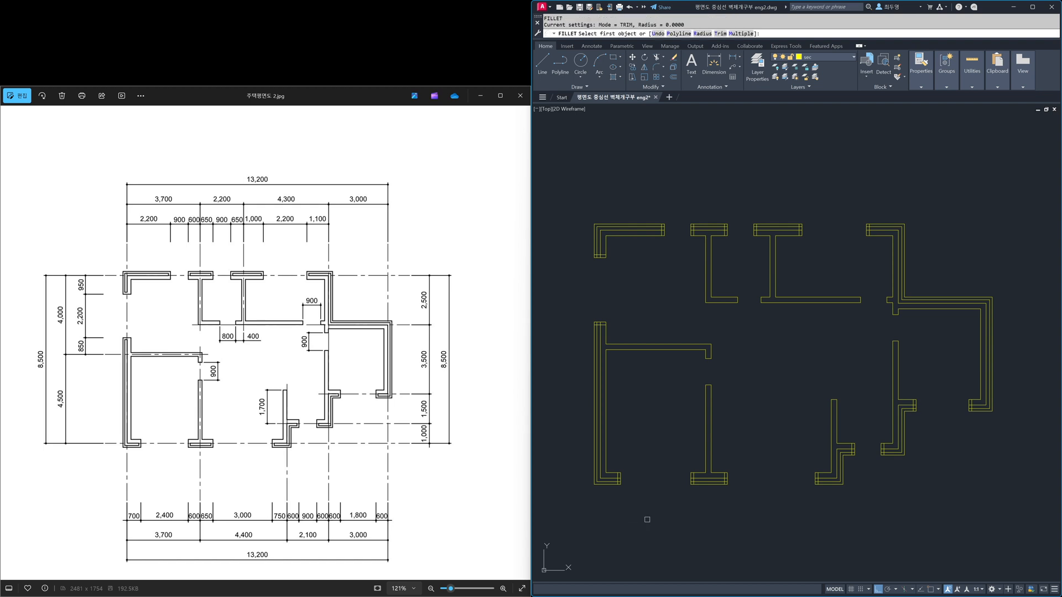
{"action": "left_click", "coordinate": [737, 34]}
{"action": "scroll", "coordinate": [665, 494], "scroll_direction": "up", "scroll_amount": 4}
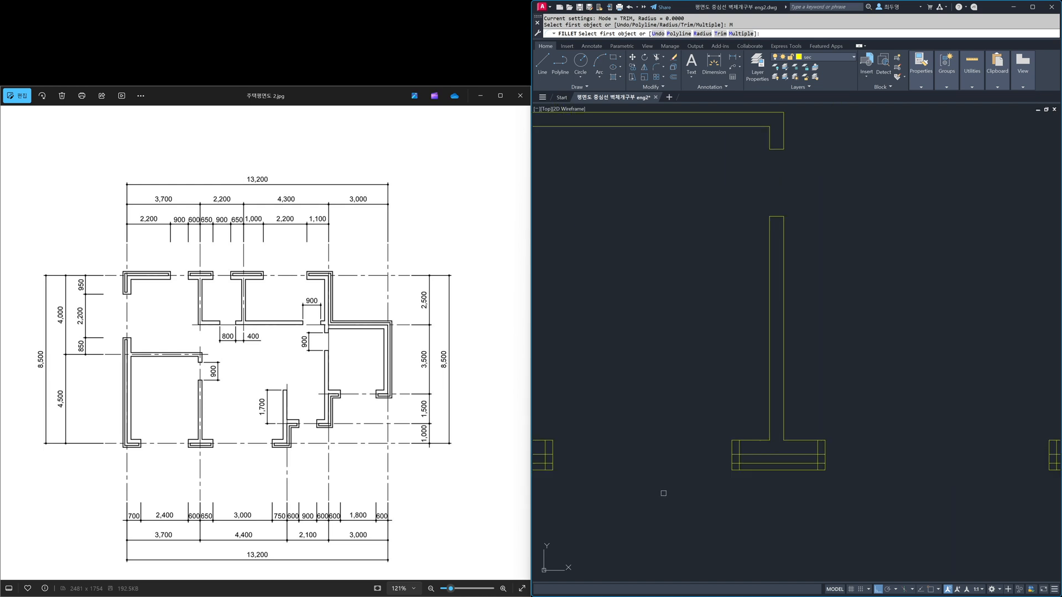
{"action": "middle_click_drag", "start_coordinate": [664, 494], "coordinate": [811, 476]}
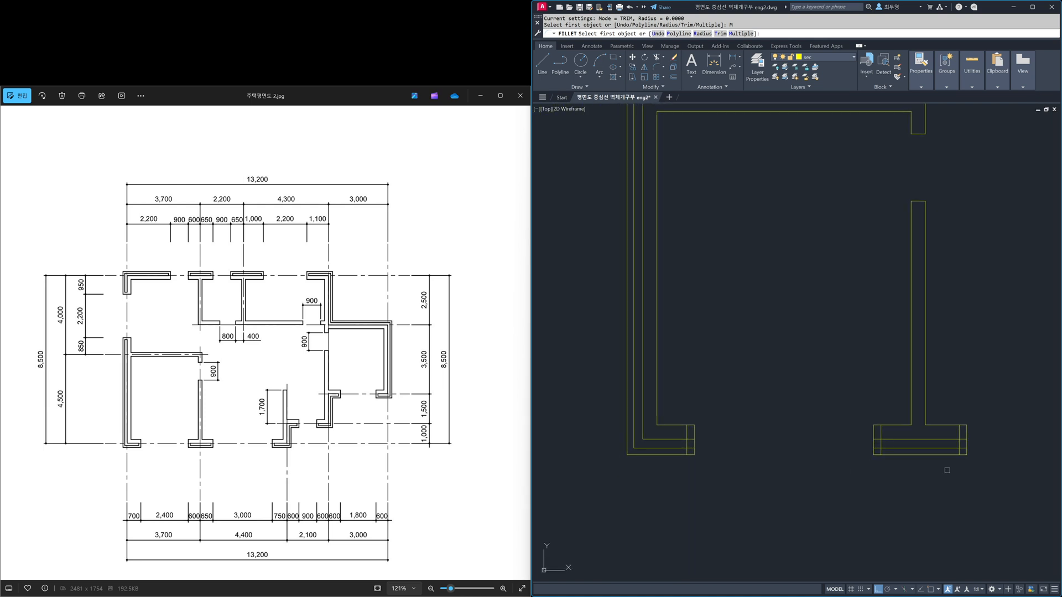
{"action": "left_click", "coordinate": [952, 439]}
{"action": "left_click", "coordinate": [959, 443]}
{"action": "left_click", "coordinate": [959, 444]}
{"action": "left_click", "coordinate": [953, 448]}
{"action": "left_click", "coordinate": [921, 447]}
{"action": "left_click", "coordinate": [880, 444]}
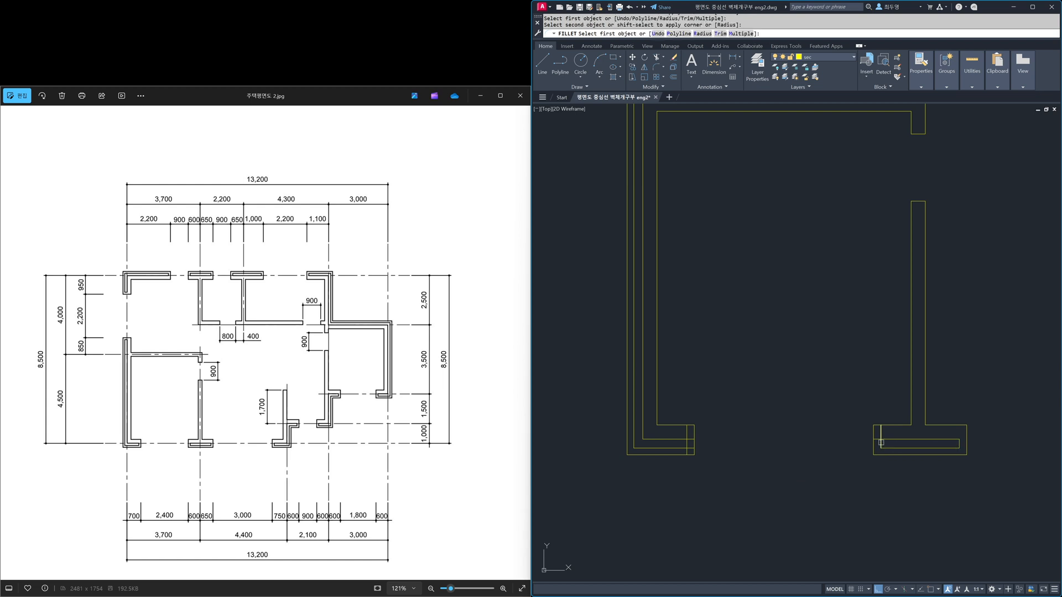
Step: Fillet the cavity lines with the end lines at both ends of the lower-left corner wall
{"action": "left_click", "coordinate": [682, 448]}
{"action": "left_click", "coordinate": [687, 445]}
{"action": "left_click", "coordinate": [686, 444]}
{"action": "left_click", "coordinate": [682, 439]}
{"action": "middle_click_drag", "start_coordinate": [721, 223], "coordinate": [713, 582]}
{"action": "left_click", "coordinate": [626, 417]}
{"action": "left_click", "coordinate": [629, 410]}
{"action": "left_click", "coordinate": [630, 410]}
{"action": "left_click", "coordinate": [635, 413]}
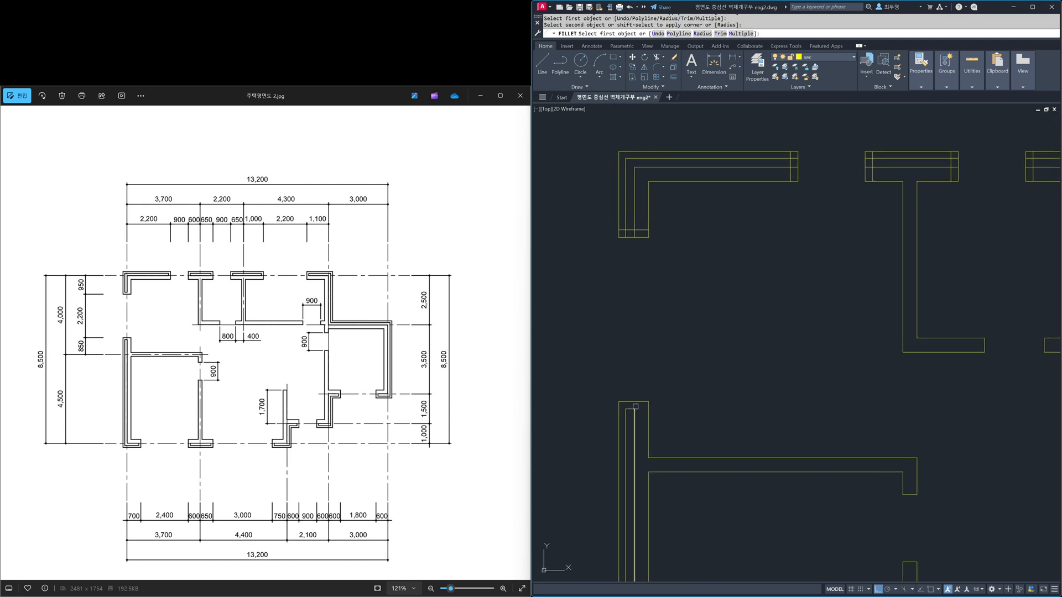
Step: Fillet the cavity lines with the end lines at both ends of the upper-left corner wall
{"action": "left_click", "coordinate": [627, 222]}
{"action": "left_click", "coordinate": [629, 226]}
{"action": "left_click", "coordinate": [630, 229]}
{"action": "left_click", "coordinate": [634, 223]}
{"action": "left_click", "coordinate": [630, 228]}
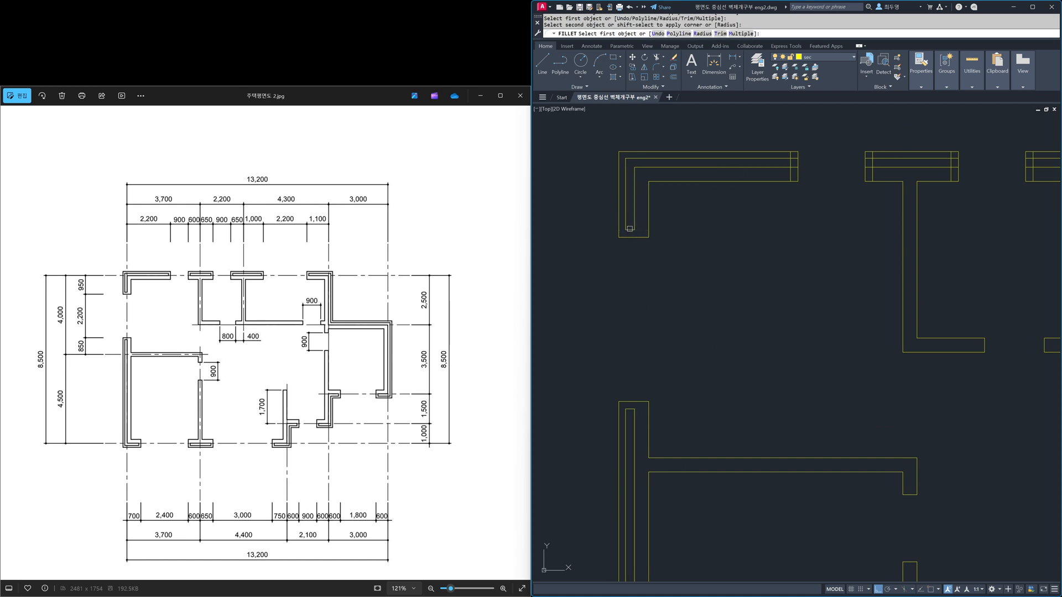
{"action": "left_click", "coordinate": [786, 166]}
{"action": "left_click", "coordinate": [790, 163]}
{"action": "left_click", "coordinate": [791, 162]}
{"action": "left_click", "coordinate": [786, 158]}
Step: Fillet the cavity lines closed at both ends of the second wall segment along the upper outer wall
{"action": "left_click", "coordinate": [874, 167]}
{"action": "left_click", "coordinate": [873, 162]}
{"action": "left_click", "coordinate": [873, 162]}
{"action": "left_click", "coordinate": [884, 159]}
{"action": "left_click", "coordinate": [907, 160]}
{"action": "left_click", "coordinate": [953, 163]}
Step: Fillet the cavity lines closed at both ends of the third wall segment along the upper outer wall
{"action": "middle_click_drag", "start_coordinate": [962, 211], "coordinate": [581, 280]}
{"action": "left_click", "coordinate": [658, 234]}
{"action": "left_click", "coordinate": [651, 228]}
{"action": "left_click", "coordinate": [651, 228]}
{"action": "left_click", "coordinate": [664, 225]}
{"action": "left_click", "coordinate": [759, 228]}
{"action": "left_click", "coordinate": [755, 225]}
{"action": "left_click", "coordinate": [759, 229]}
{"action": "left_click", "coordinate": [756, 233]}
Step: Fillet the cavity closed at the upper-right wall's opening end and at its other end beside the right room's lower opening
{"action": "mouse_move", "coordinate": [855, 259]}
{"action": "middle_mouse_down"}
{"action": "mouse_move", "coordinate": [690, 289]}
{"action": "mouse_move", "coordinate": [704, 277]}
{"action": "middle_mouse_up"}
{"action": "left_click", "coordinate": [693, 264]}
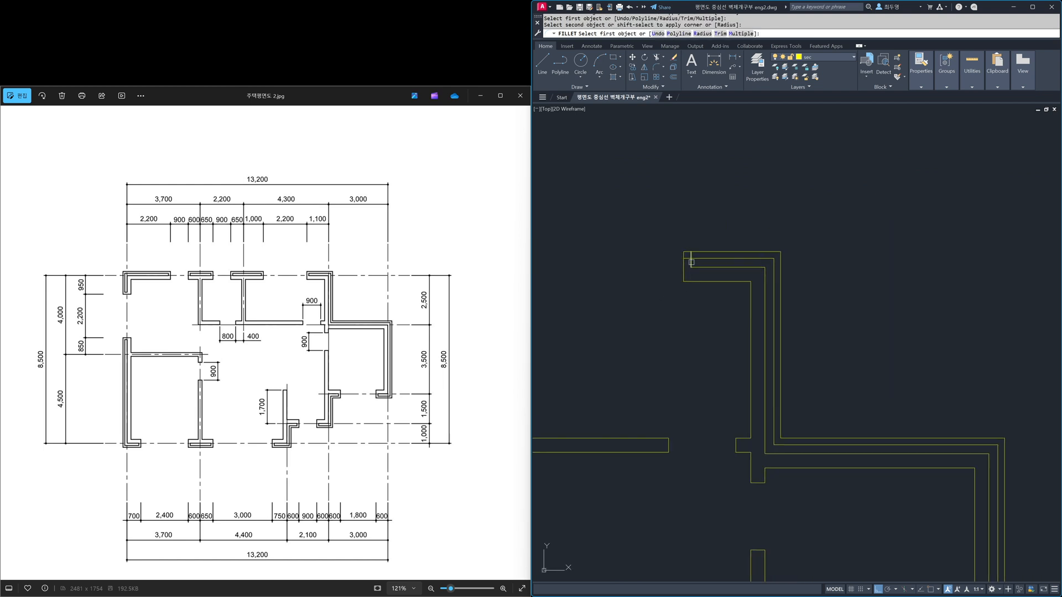
{"action": "left_click", "coordinate": [692, 263]}
{"action": "mouse_move", "coordinate": [871, 471]}
{"action": "middle_mouse_down"}
{"action": "mouse_move", "coordinate": [775, 107]}
{"action": "mouse_move", "coordinate": [837, 118]}
{"action": "middle_mouse_up"}
{"action": "left_click", "coordinate": [935, 363]}
{"action": "left_click", "coordinate": [921, 354]}
{"action": "left_click", "coordinate": [921, 366]}
{"action": "left_click", "coordinate": [926, 369]}
Step: Fillet the cavity lines with the end line of the short wall stub at the right room's lower-left corner
{"action": "left_click", "coordinate": [758, 361]}
{"action": "left_click", "coordinate": [771, 366]}
{"action": "left_click", "coordinate": [772, 366]}
{"action": "left_click", "coordinate": [763, 371]}
Step: Fillet both cavity lines with the end line at that stepped wall's lower end, facing the entrance opening, with the Multiple option
{"action": "middle_click_drag", "start_coordinate": [725, 465], "coordinate": [913, 385]}
{"action": "left_click", "coordinate": [895, 392]}
{"action": "left_click", "coordinate": [890, 396]}
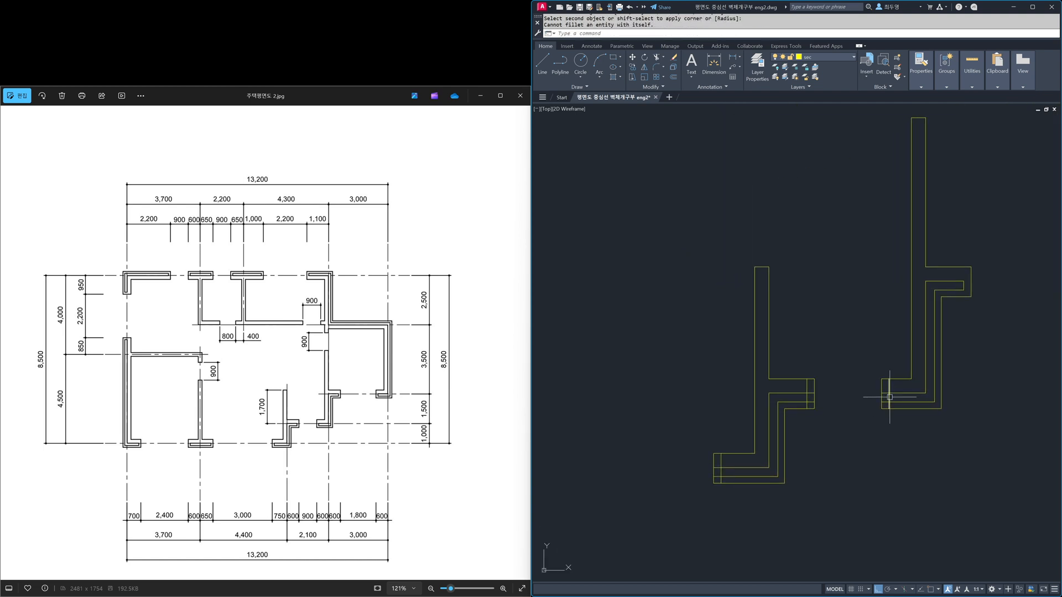
{"action": "key", "text": "space"}
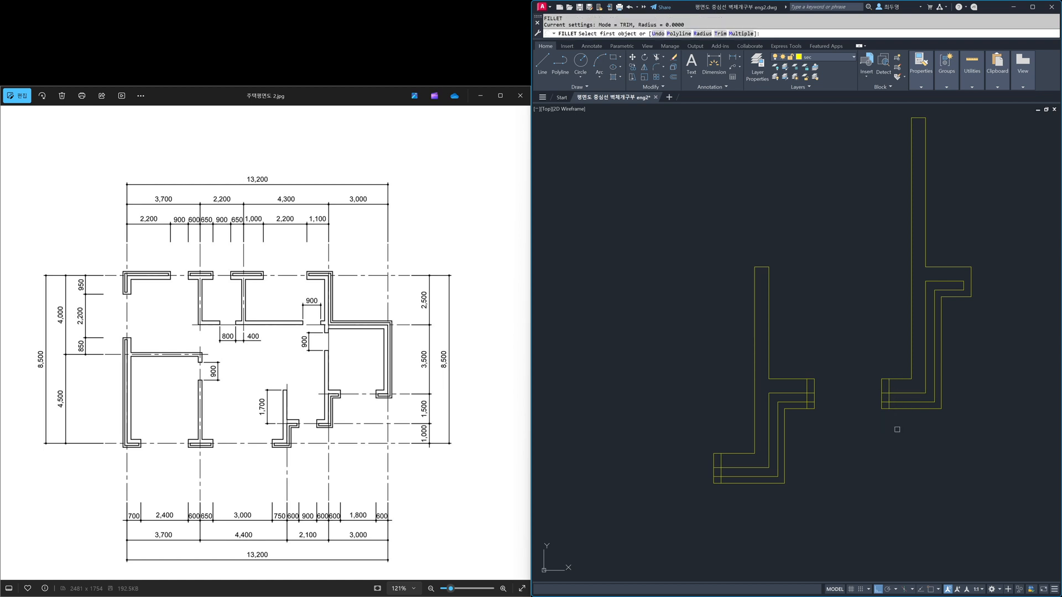
{"action": "type", "text": "m"}
{"action": "key", "text": "space"}
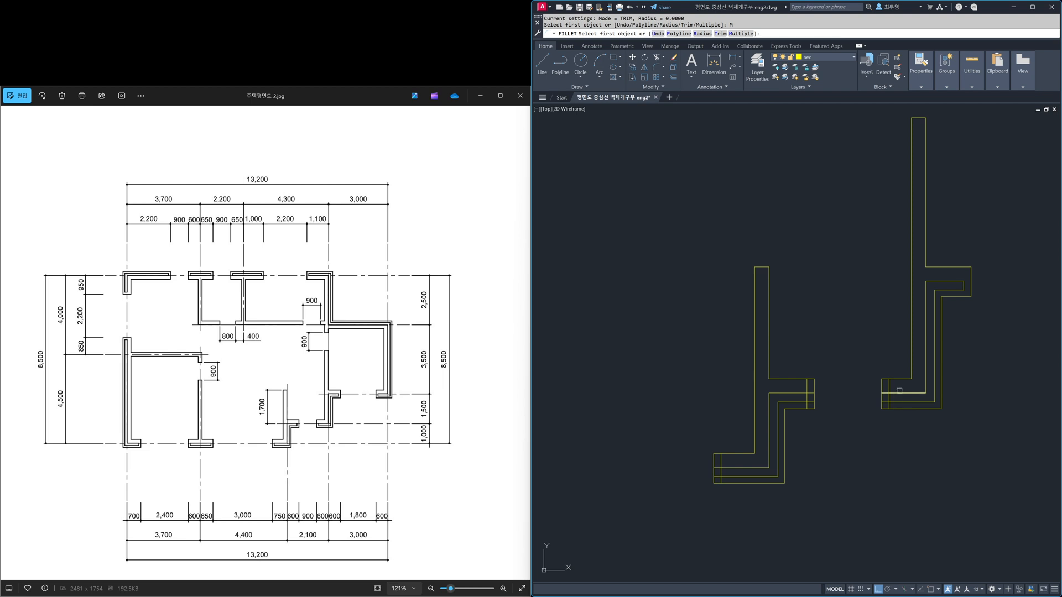
{"action": "left_click", "coordinate": [896, 393]}
{"action": "left_click", "coordinate": [889, 398]}
{"action": "left_click", "coordinate": [890, 398]}
{"action": "left_click", "coordinate": [896, 402]}
Step: Fillet the cavity lines with the end lines at both ends of the stepped wall below the 1,700 partition
{"action": "left_click", "coordinate": [806, 396]}
{"action": "left_click", "coordinate": [800, 394]}
{"action": "left_click", "coordinate": [722, 471]}
{"action": "left_click", "coordinate": [722, 472]}
{"action": "left_click", "coordinate": [721, 472]}
{"action": "left_click", "coordinate": [729, 476]}
{"action": "middle_click_drag", "start_coordinate": [693, 466], "coordinate": [925, 439]}
{"action": "mouse_move", "coordinate": [758, 454]}
{"action": "middle_mouse_down"}
{"action": "mouse_move", "coordinate": [848, 441]}
{"action": "mouse_move", "coordinate": [762, 481]}
{"action": "mouse_move", "coordinate": [771, 467]}
{"action": "middle_mouse_up"}
{"action": "scroll", "coordinate": [811, 443], "scroll_direction": "down", "scroll_amount": 4}
{"action": "key", "text": "Return"}
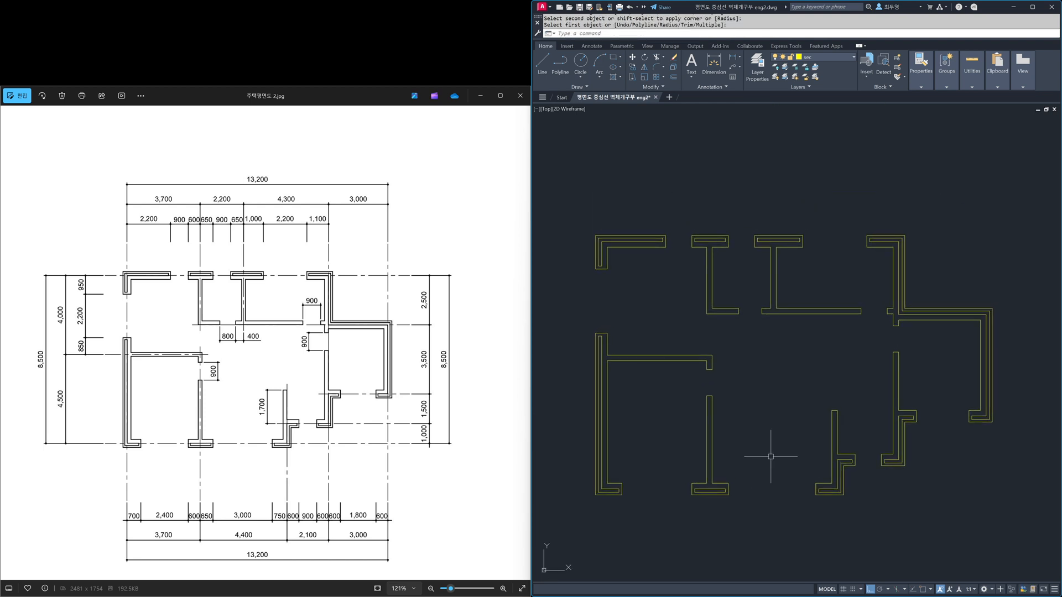
Step: Join the split left face lines of the 1,700 partition and of the right room's lower-left wall into single lines
{"action": "key", "text": "Escape"}
{"action": "left_click", "coordinate": [894, 390]}
{"action": "key", "text": "Escape"}
{"action": "left_click", "coordinate": [832, 434]}
{"action": "key", "text": "Escape"}
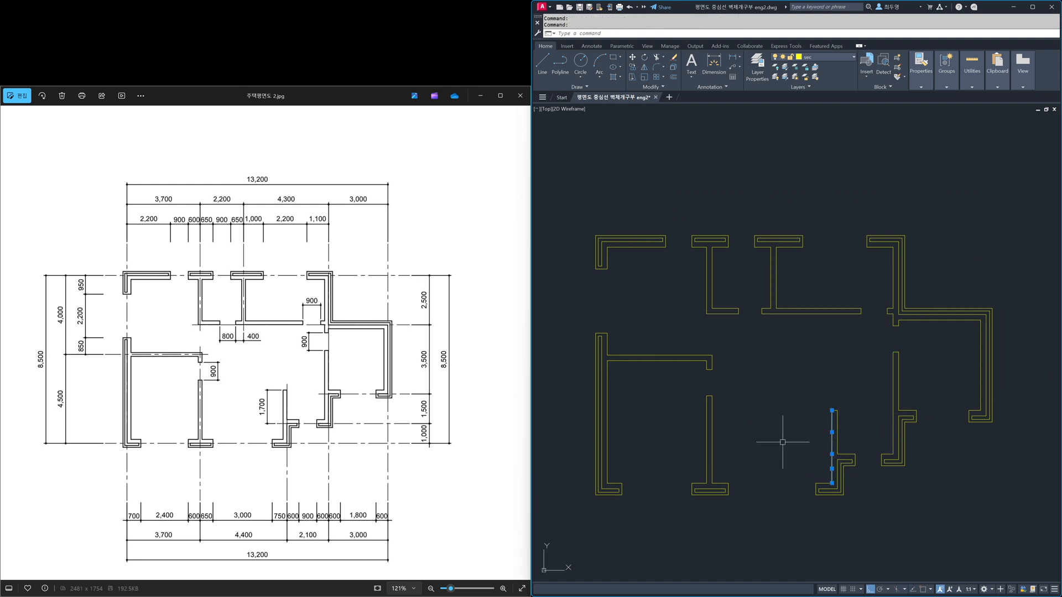
{"action": "key", "text": "Return"}
{"action": "left_click", "coordinate": [832, 472]}
{"action": "left_click", "coordinate": [830, 441]}
{"action": "left_click", "coordinate": [892, 429]}
{"action": "left_click", "coordinate": [893, 398]}
{"action": "key", "text": "Return"}
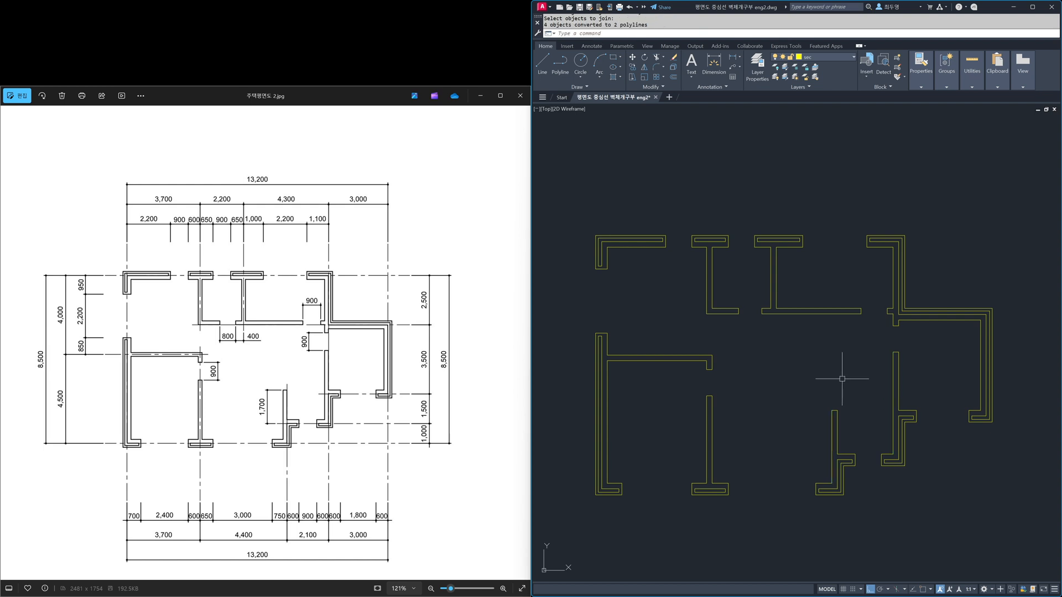
{"action": "left_click", "coordinate": [831, 423]}
{"action": "left_click", "coordinate": [893, 385]}
{"action": "key", "text": "Escape"}
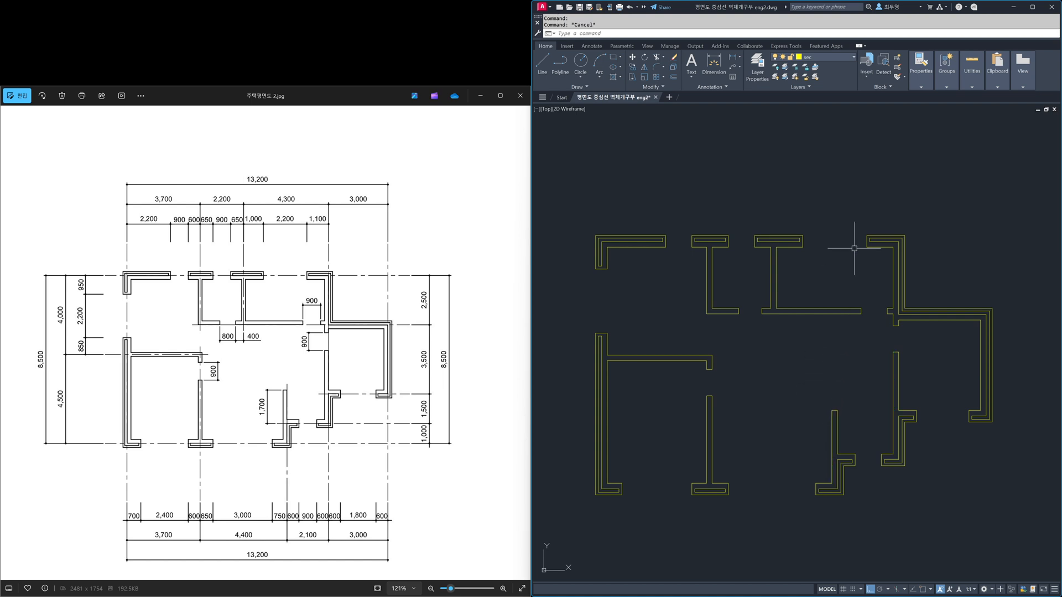
Step: Thaw the cen layer and fit both the reference image and the whole drawing sheet in their windows
{"action": "left_click", "coordinate": [853, 58]}
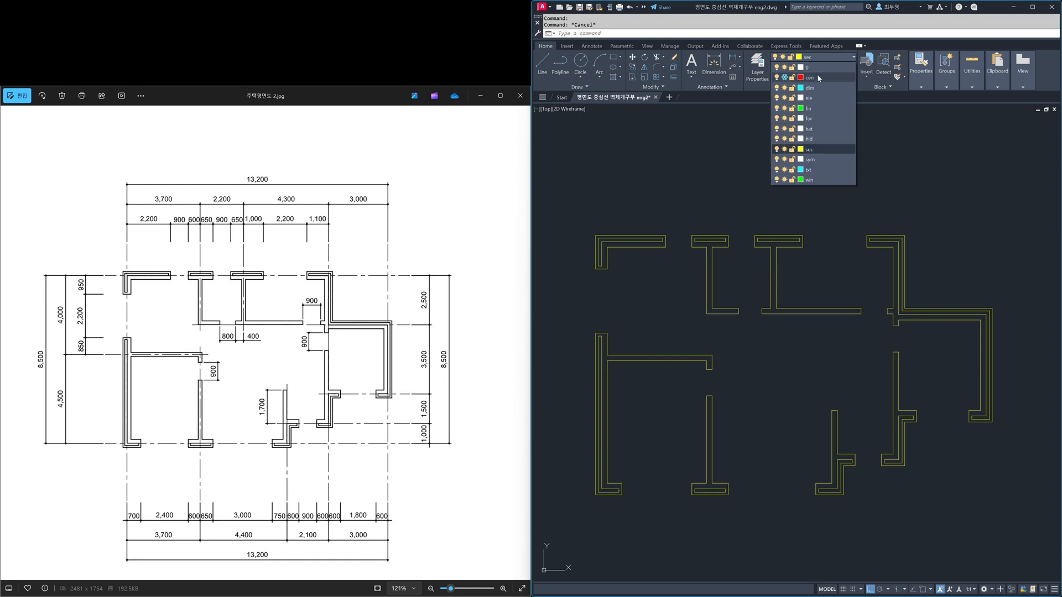
{"action": "left_click", "coordinate": [786, 78]}
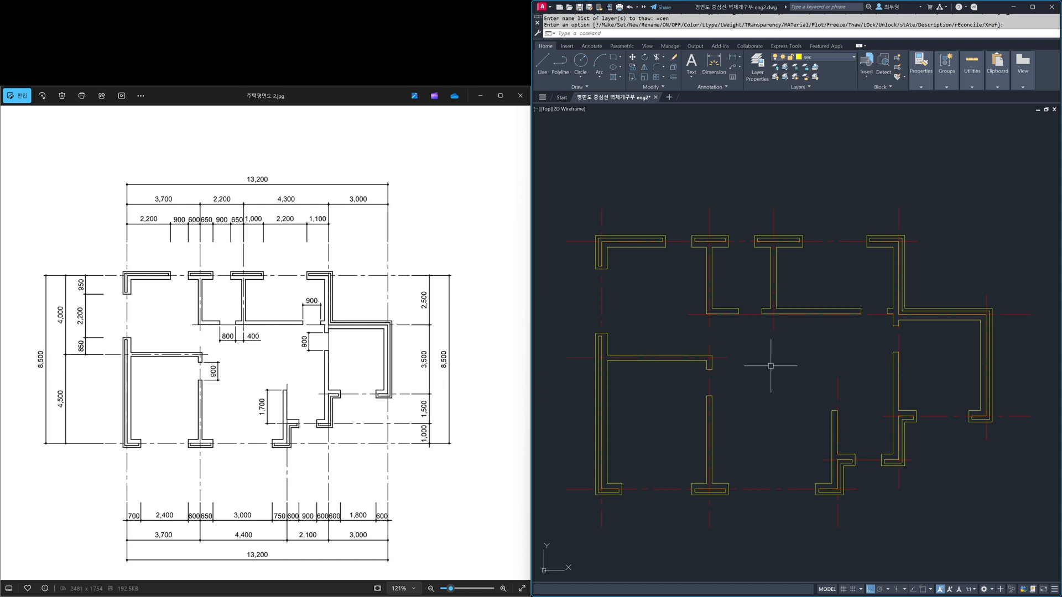
{"action": "left_click", "coordinate": [377, 588]}
{"action": "left_click", "coordinate": [730, 572]}
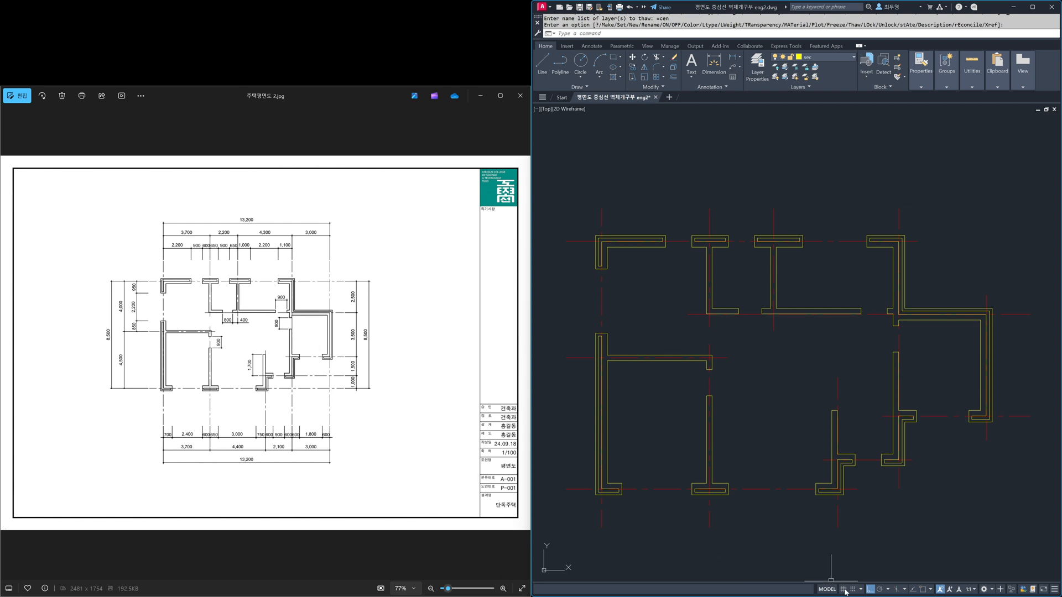
{"action": "type", "text": "z"}
{"action": "key", "text": "Return"}
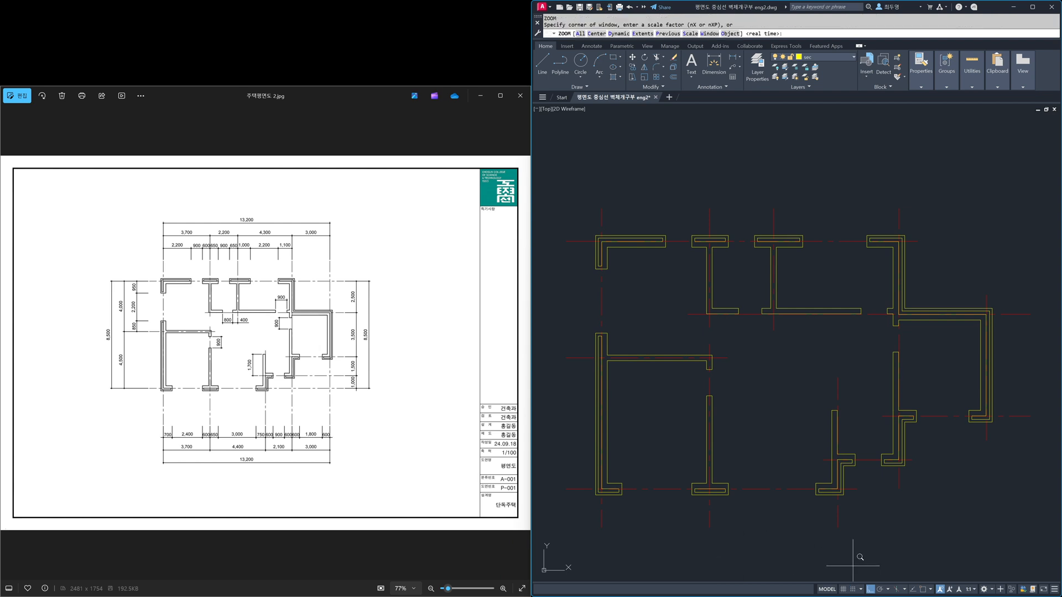
{"action": "type", "text": "a"}
{"action": "key", "text": "Return"}
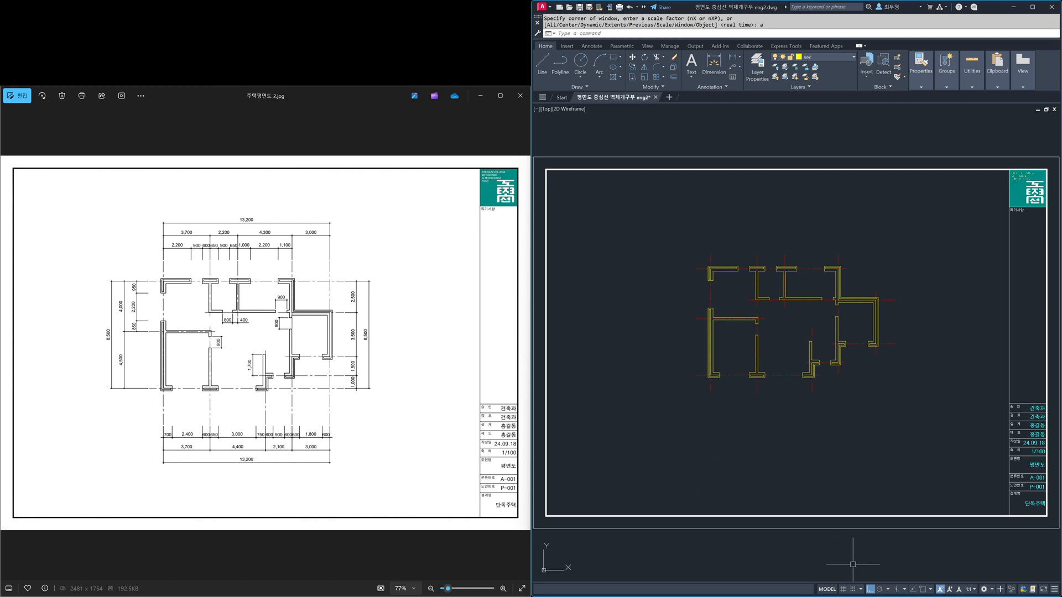